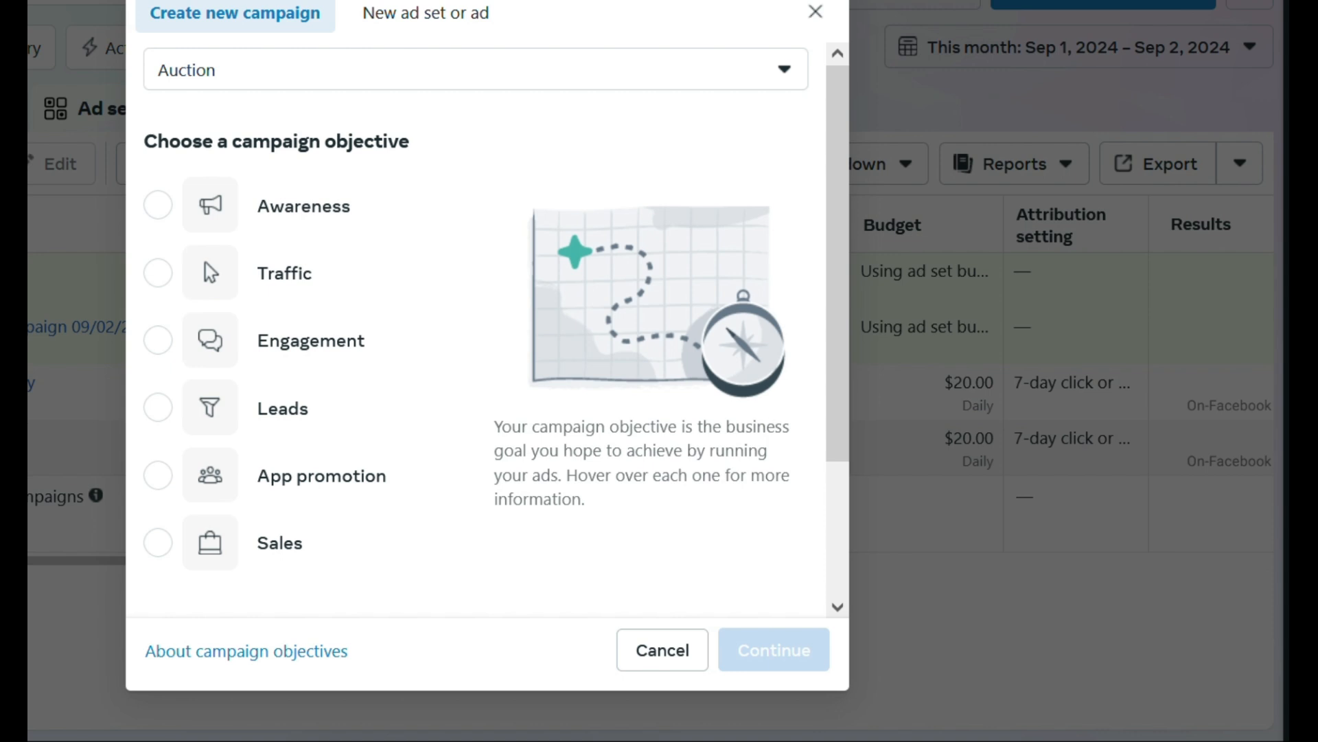
# Create a new auction campaign with the Leads objective, using the tailored leads campaign setup.
pyautogui.moveTo(159, 418)
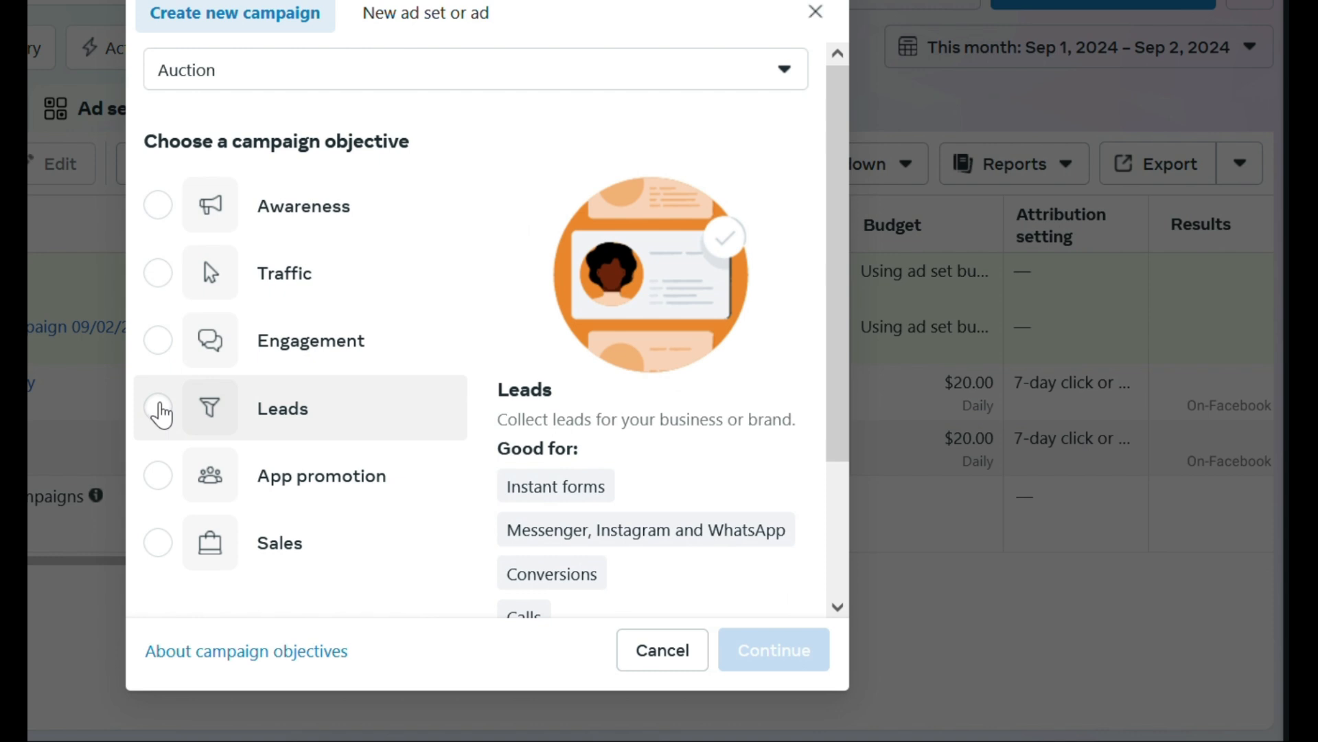
pyautogui.scroll(-3, 377, 403)
pyautogui.scroll(3, 174, 467)
pyautogui.click(167, 413)
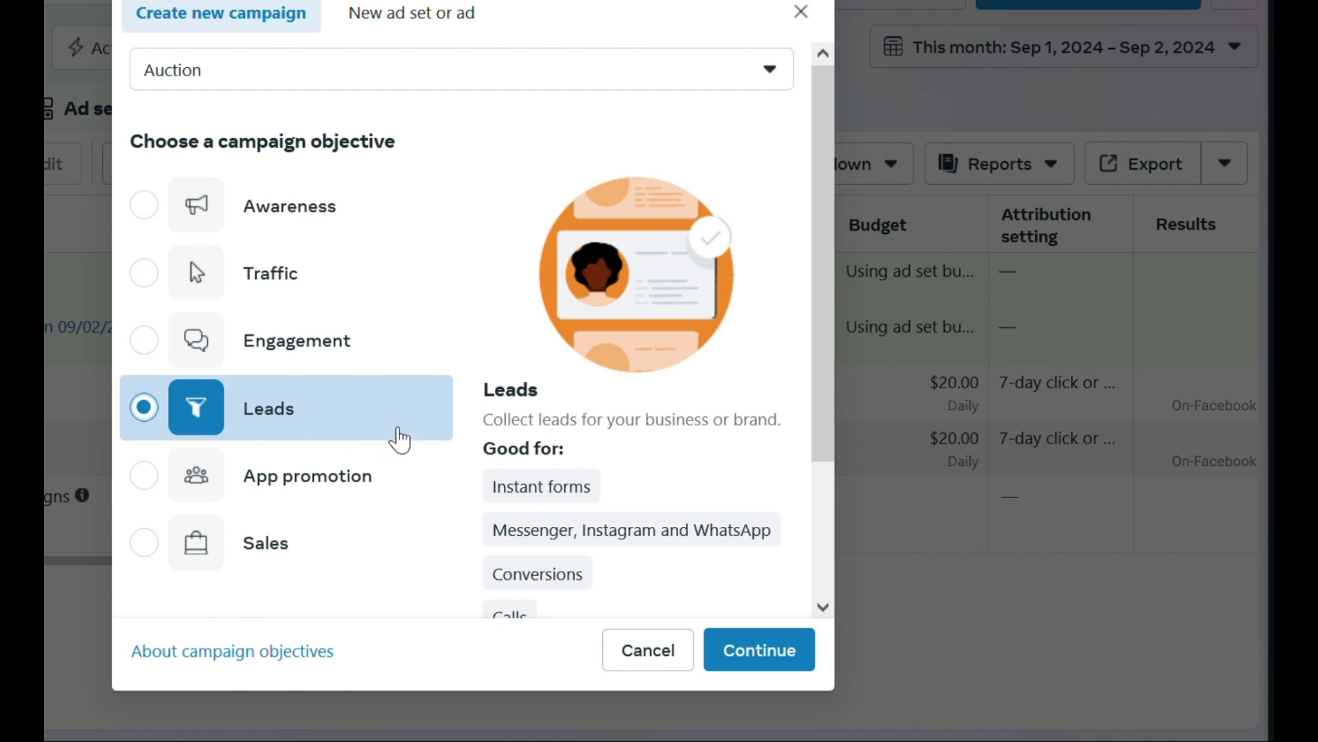
pyautogui.click(755, 660)
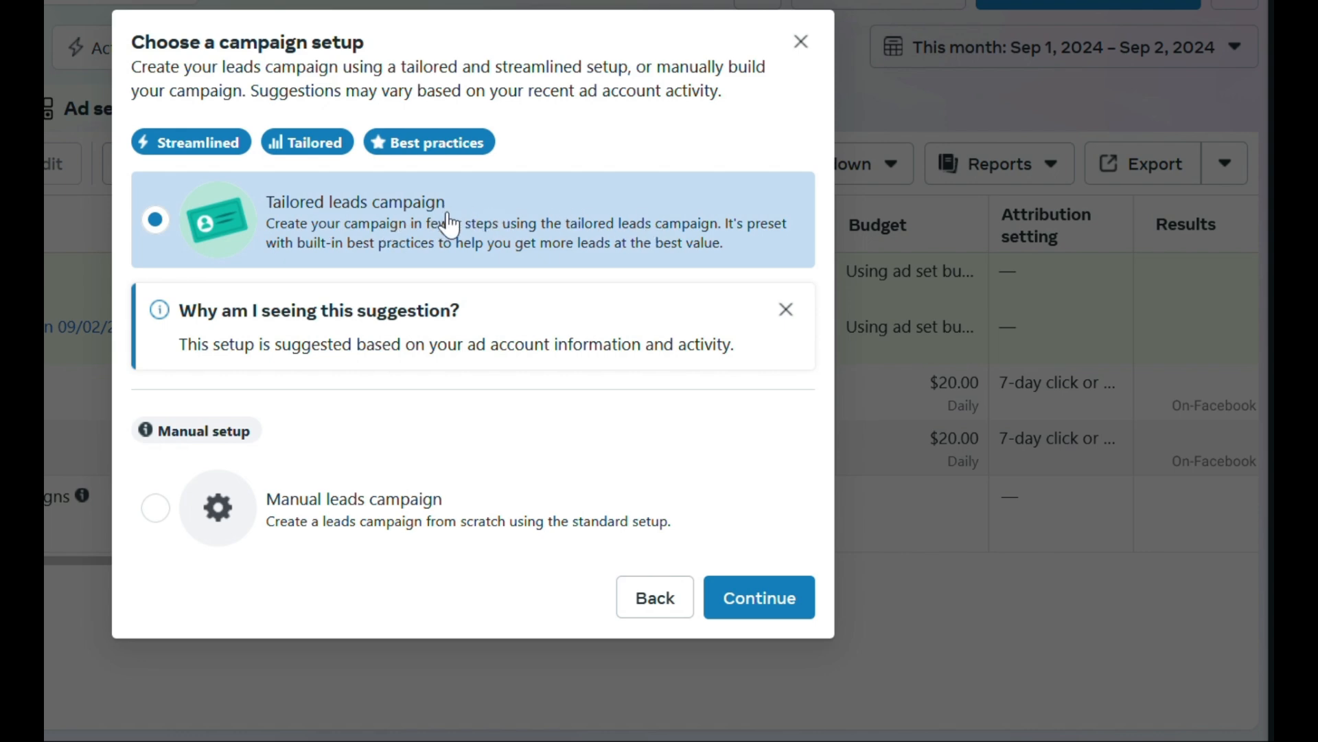
pyautogui.click(782, 597)
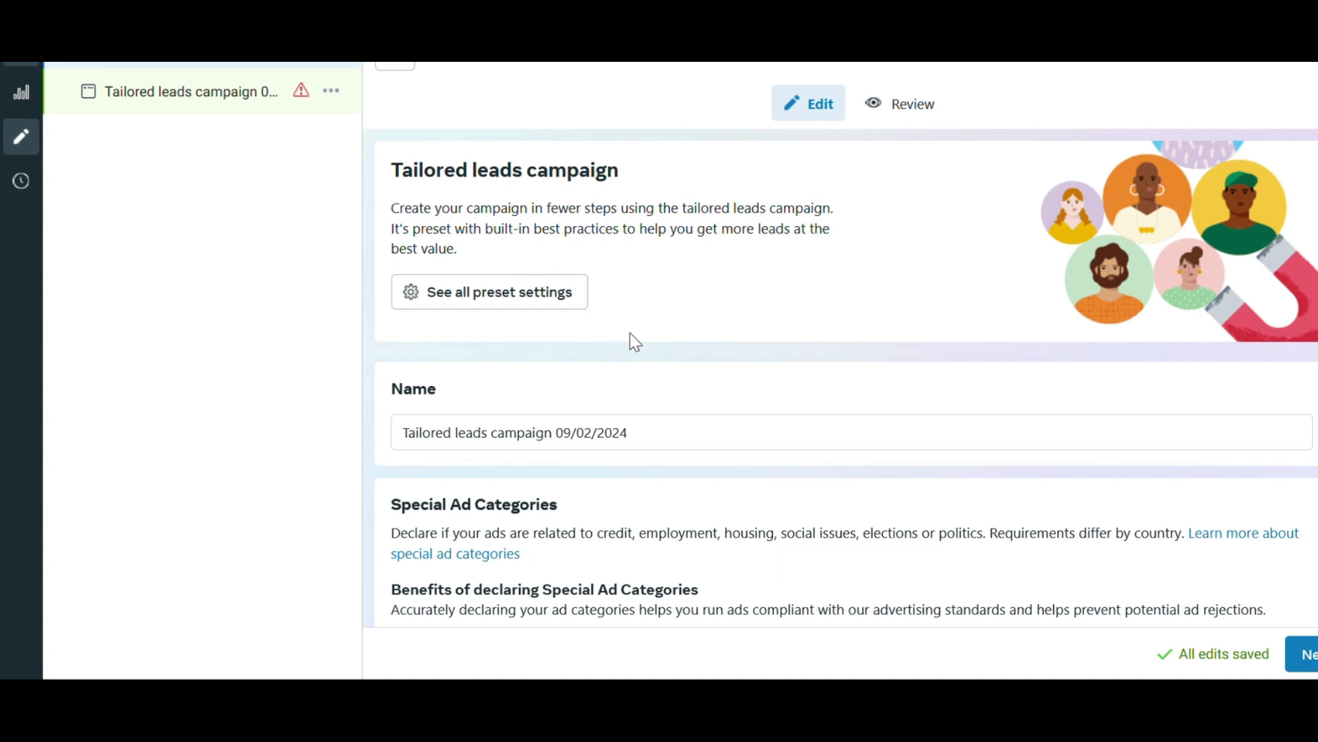
# Review the campaign's name, special ad categories, A/B test and conversion location settings.
pyautogui.scroll(-1, 661, 270)
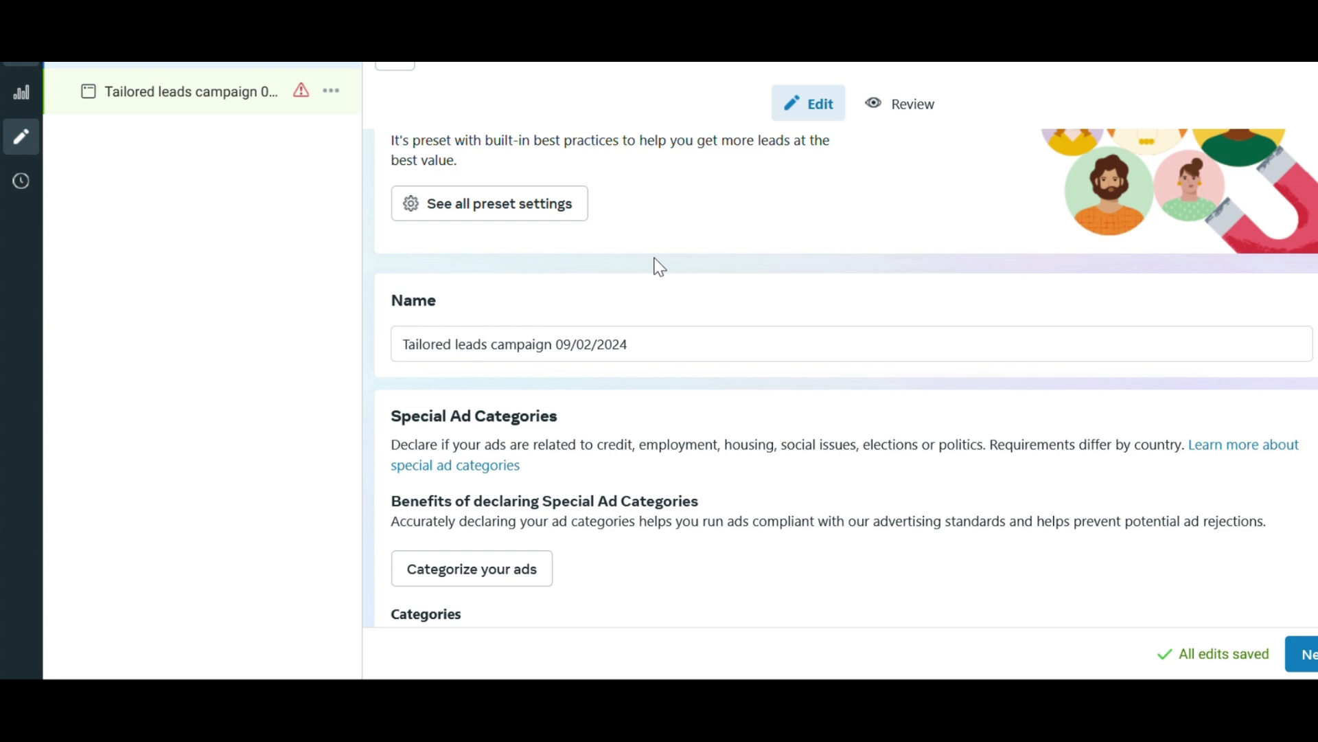
pyautogui.scroll(-3, 664, 235)
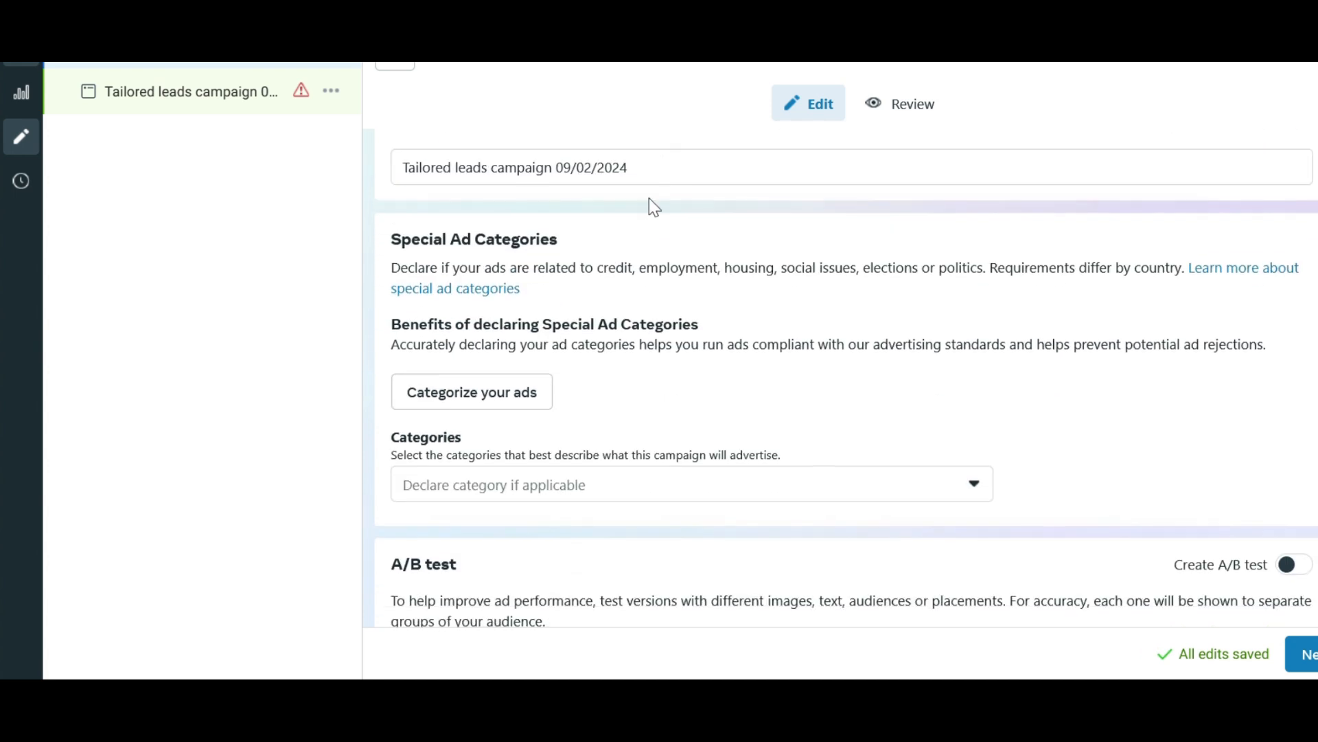
pyautogui.click(683, 181)
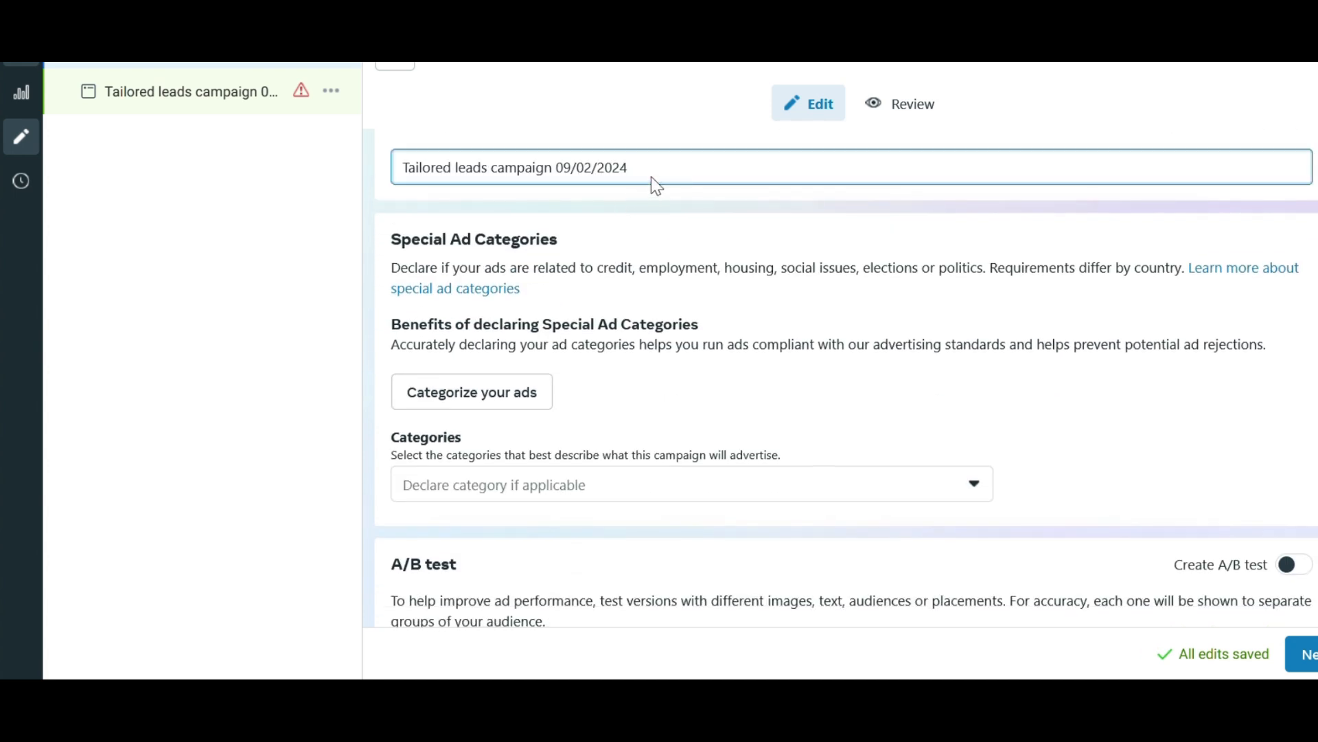
pyautogui.scroll(-1, 672, 212)
pyautogui.scroll(1, 663, 213)
pyautogui.scroll(-1, 697, 199)
pyautogui.scroll(-6, 697, 199)
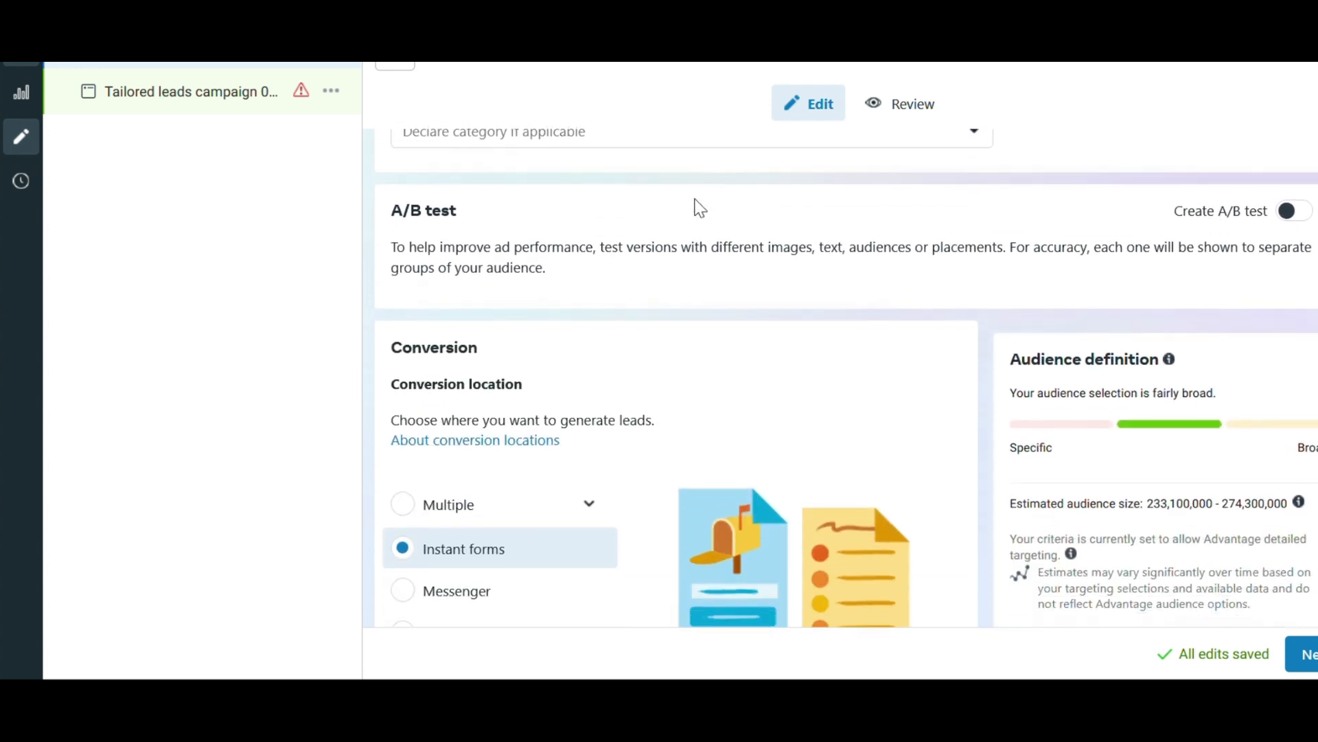
pyautogui.scroll(-3, 874, 253)
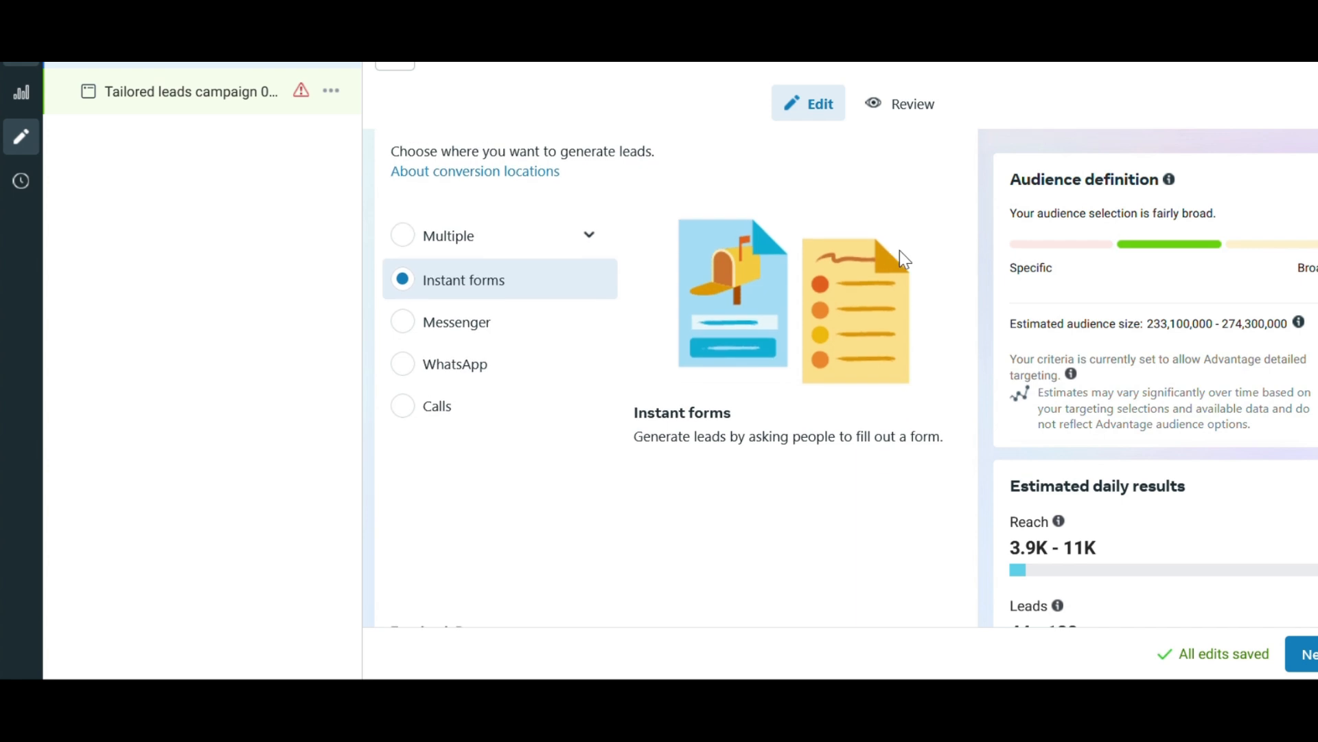
# Set the campaign's daily budget to $30.00.
pyautogui.scroll(-5, 954, 269)
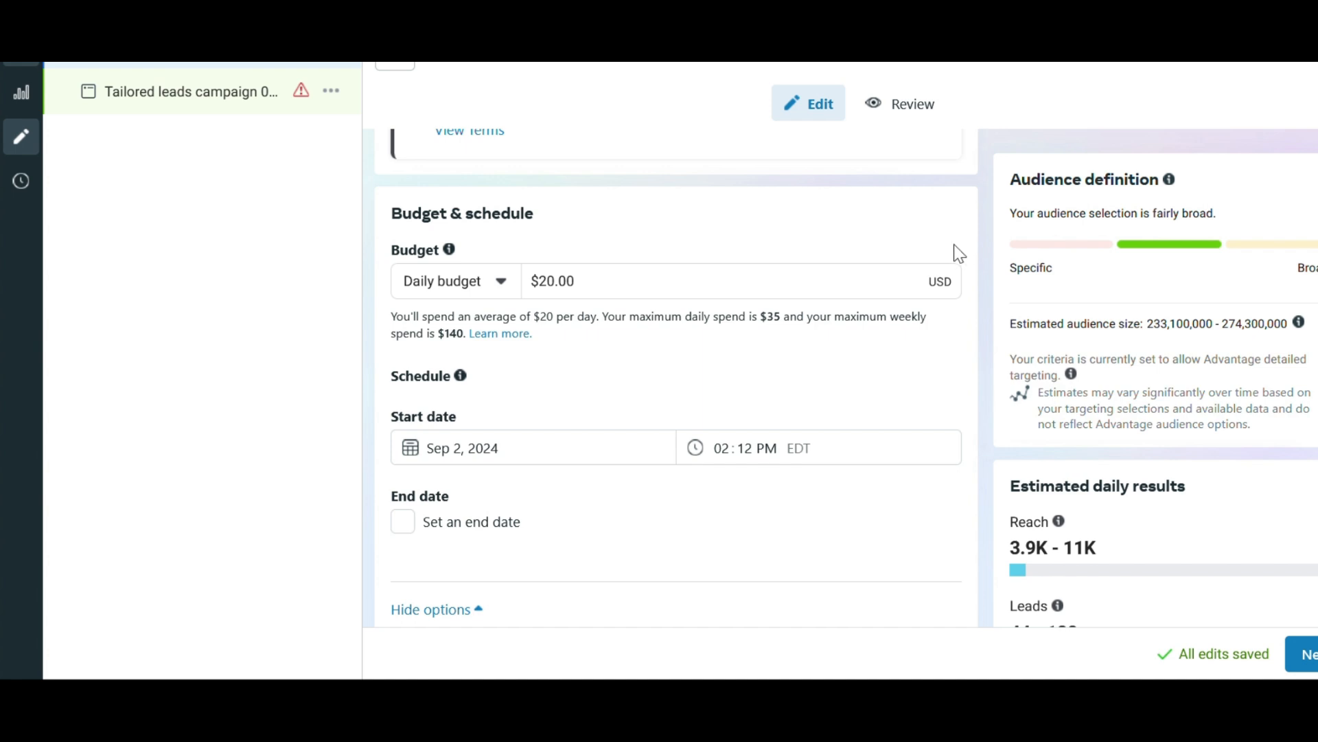
pyautogui.click(560, 297)
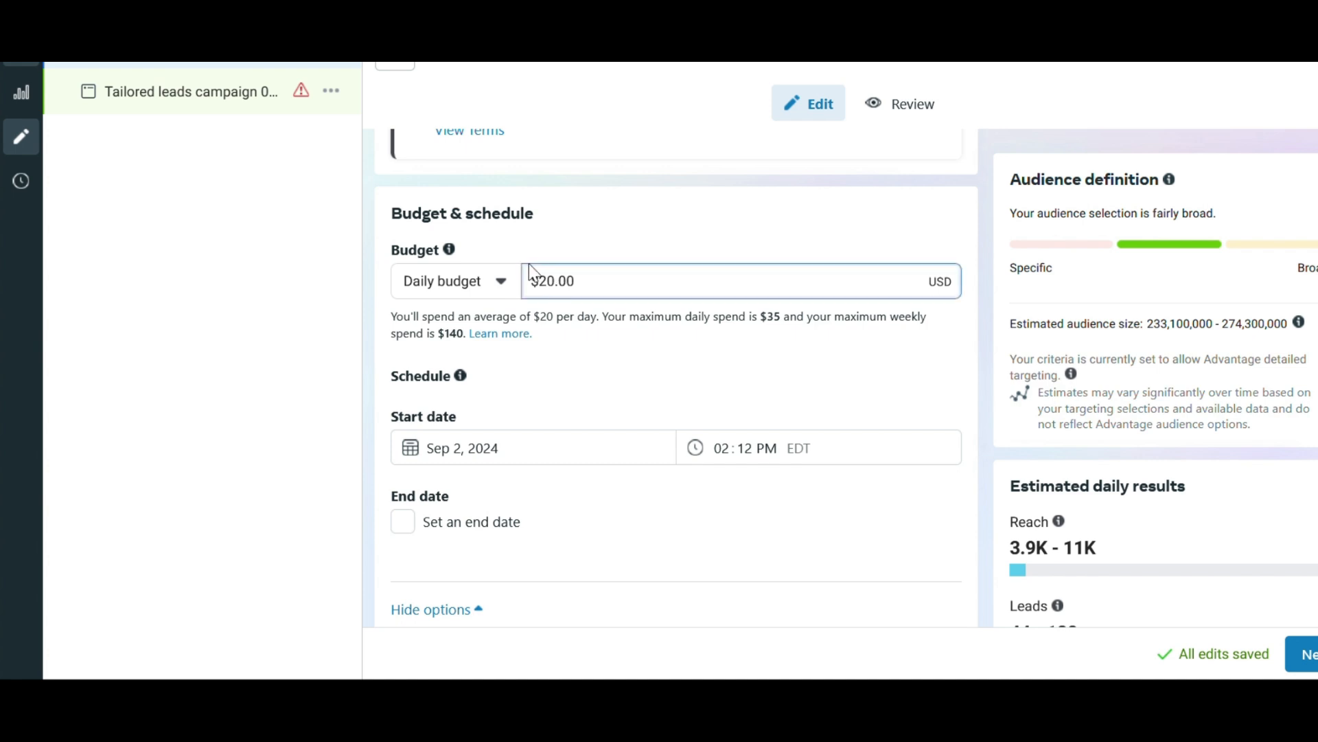
pyautogui.press('BackSpace')
pyautogui.write('3')
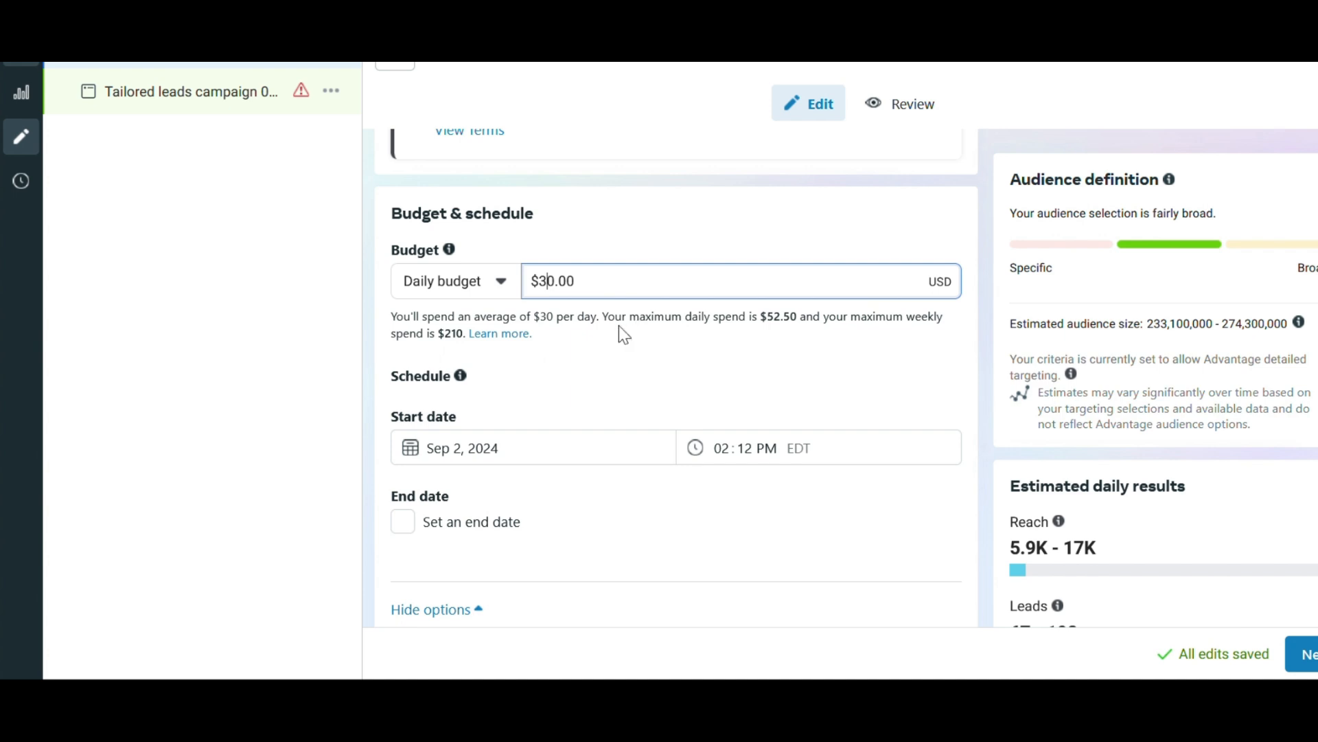
# Set the audience's minimum age to 25.
pyautogui.scroll(-6, 630, 291)
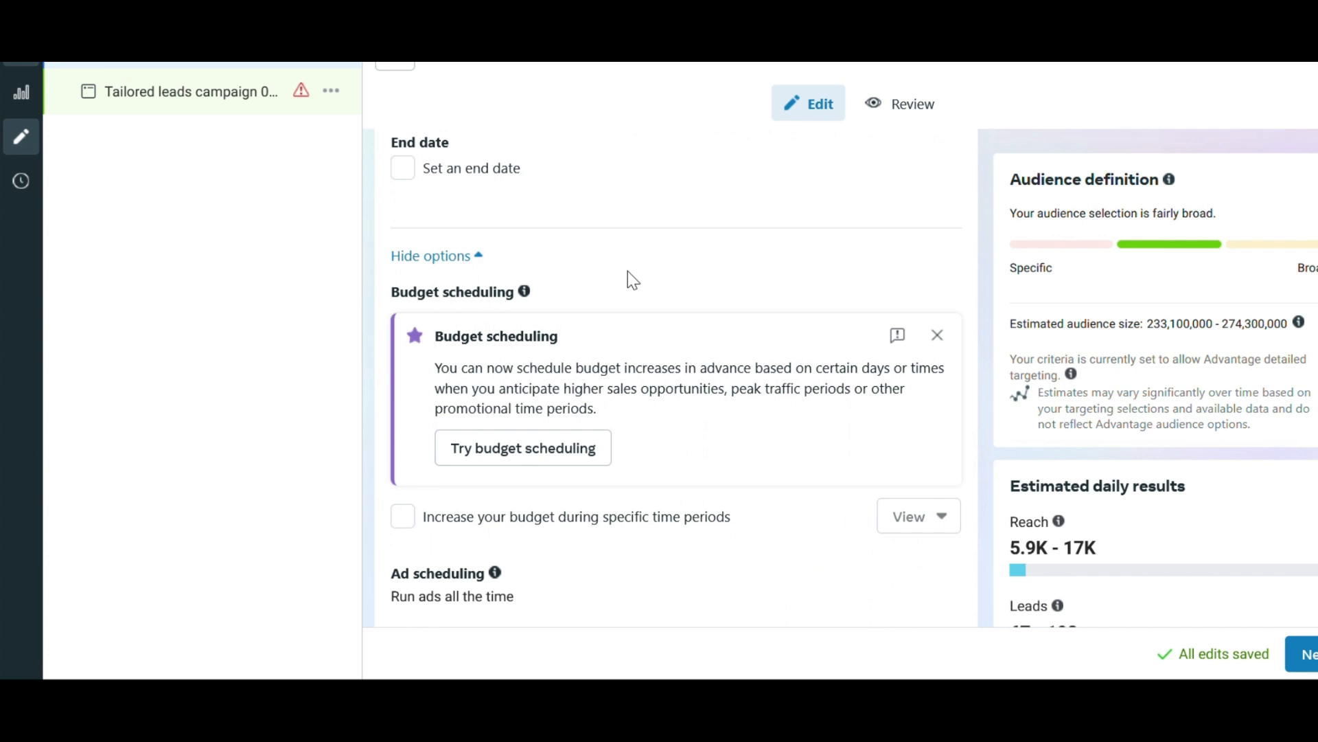
pyautogui.scroll(-1, 631, 278)
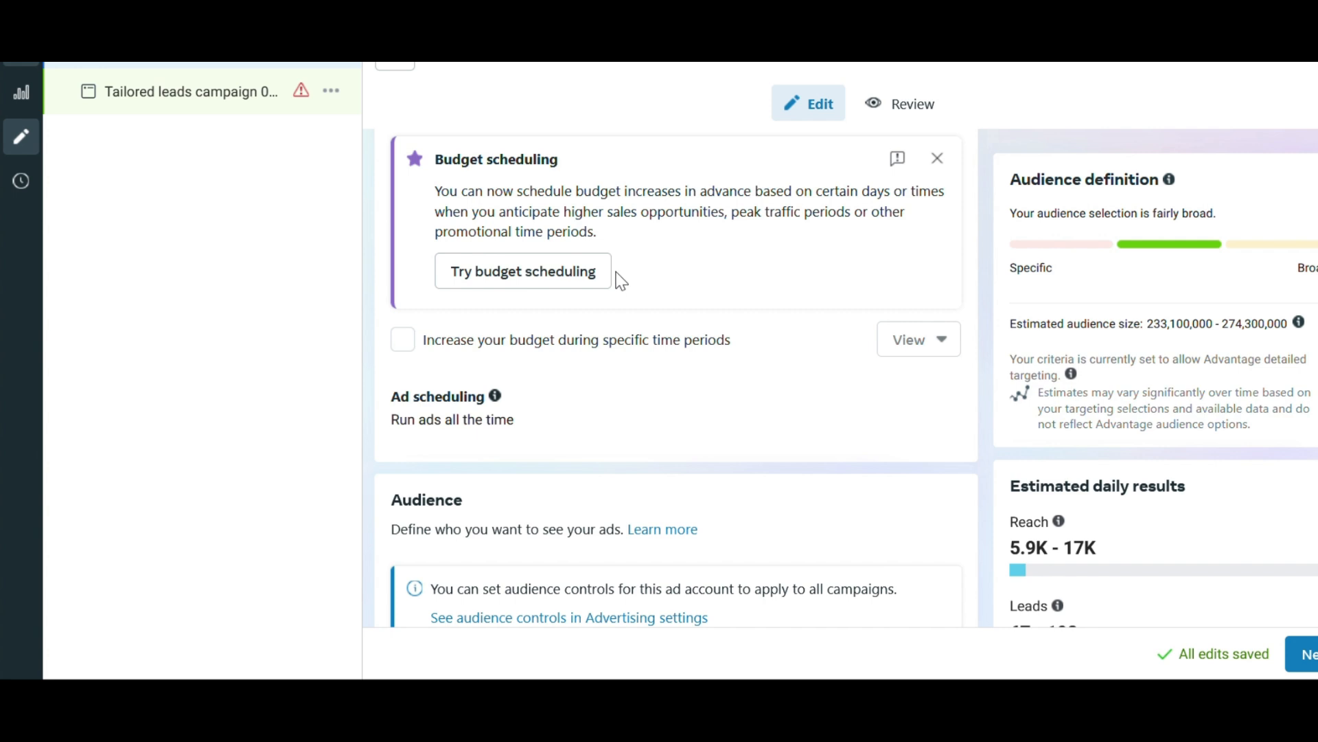
pyautogui.scroll(-3, 621, 266)
pyautogui.scroll(-6, 624, 258)
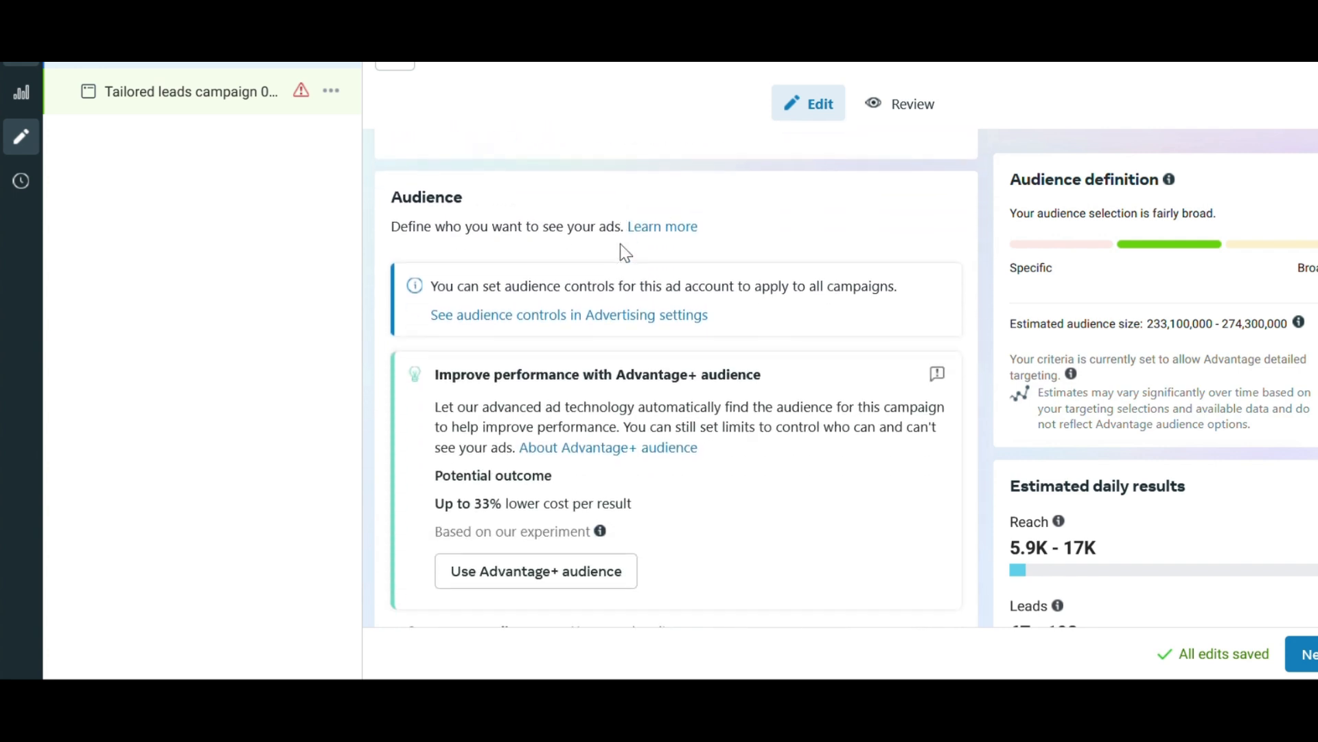
pyautogui.scroll(-4, 622, 247)
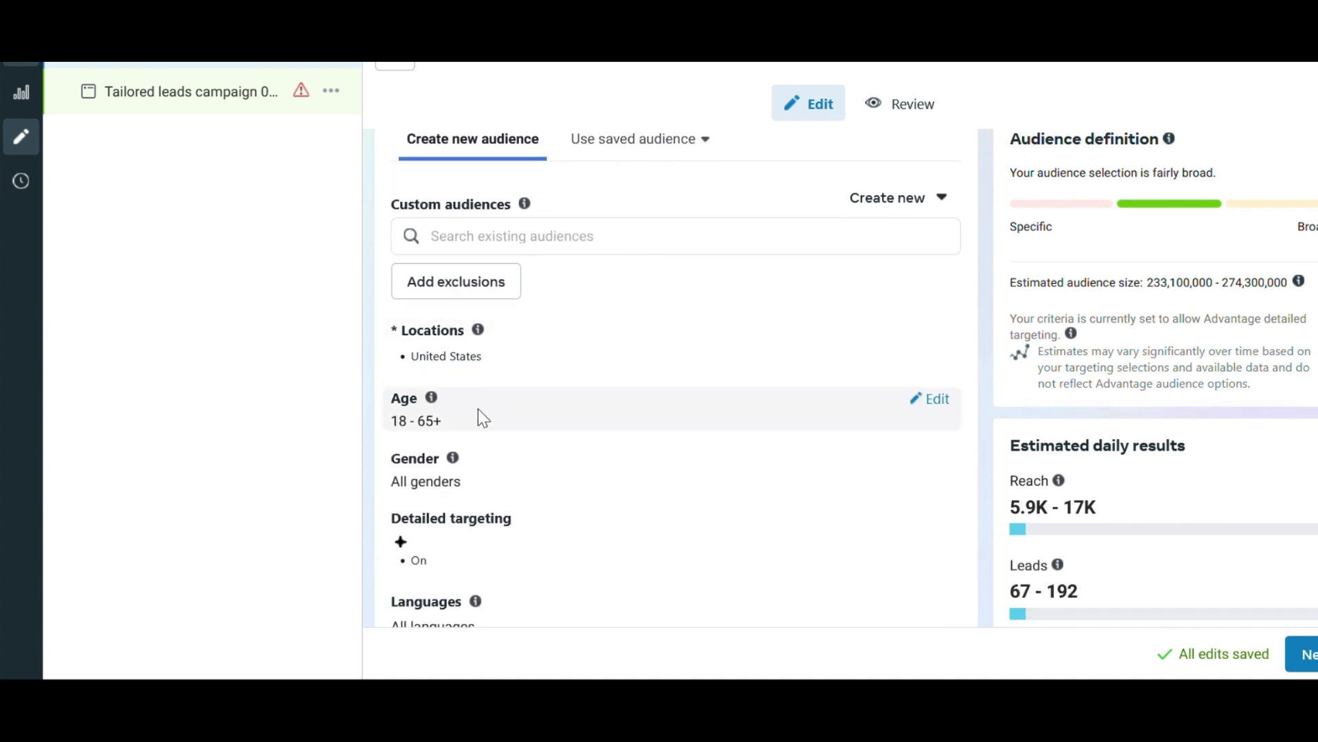
pyautogui.click(941, 402)
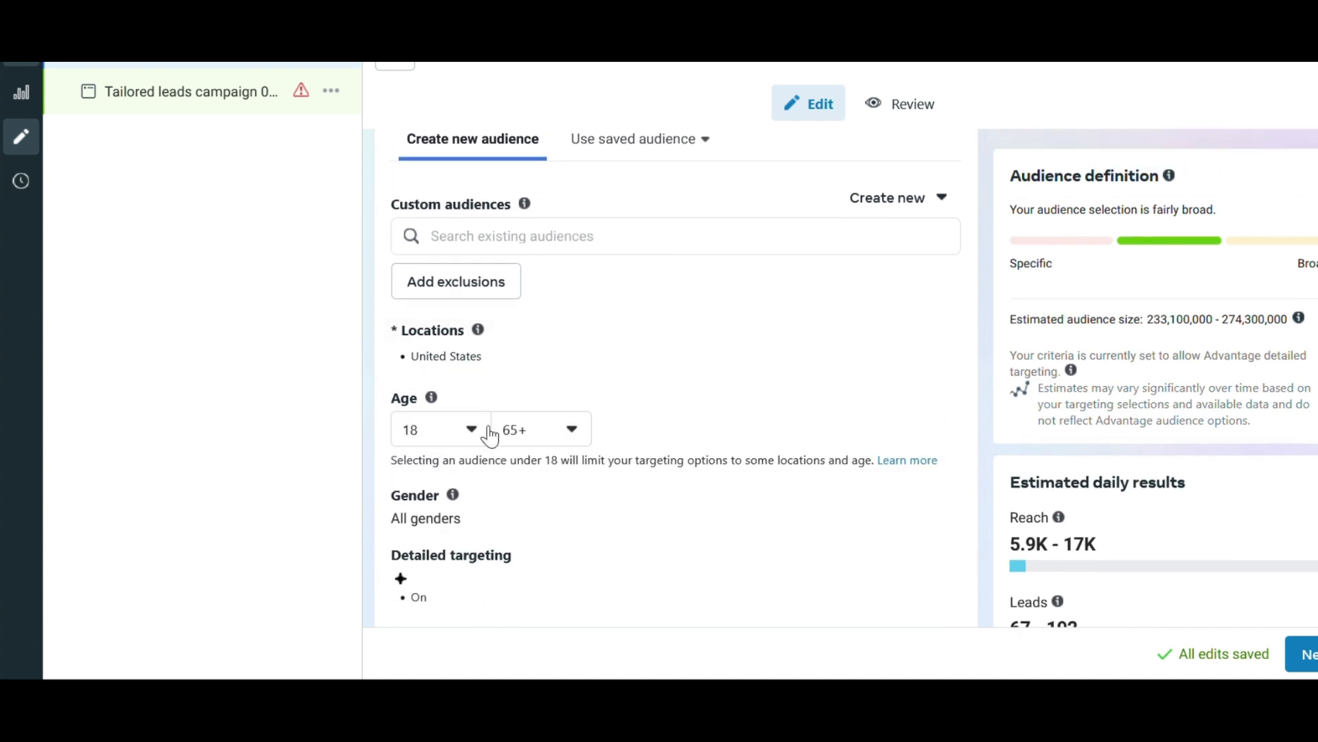
pyautogui.click(441, 439)
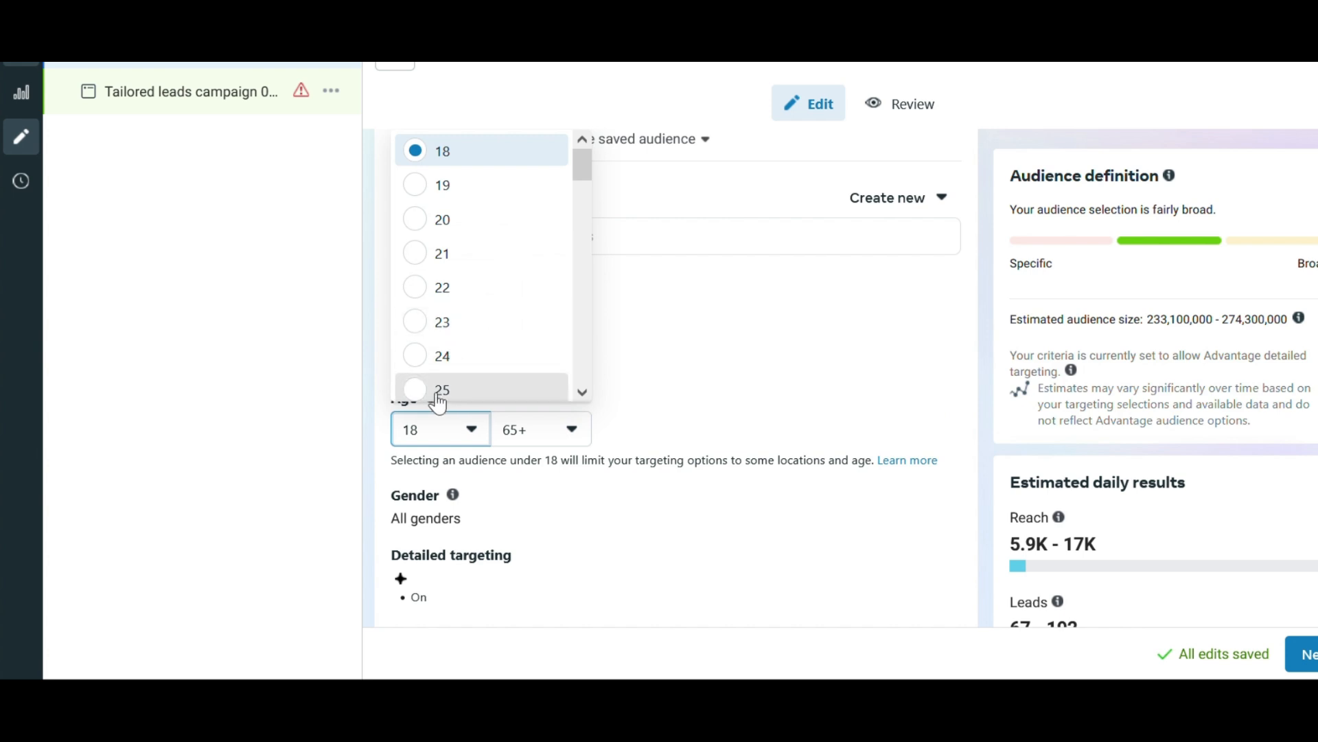
pyautogui.click(439, 390)
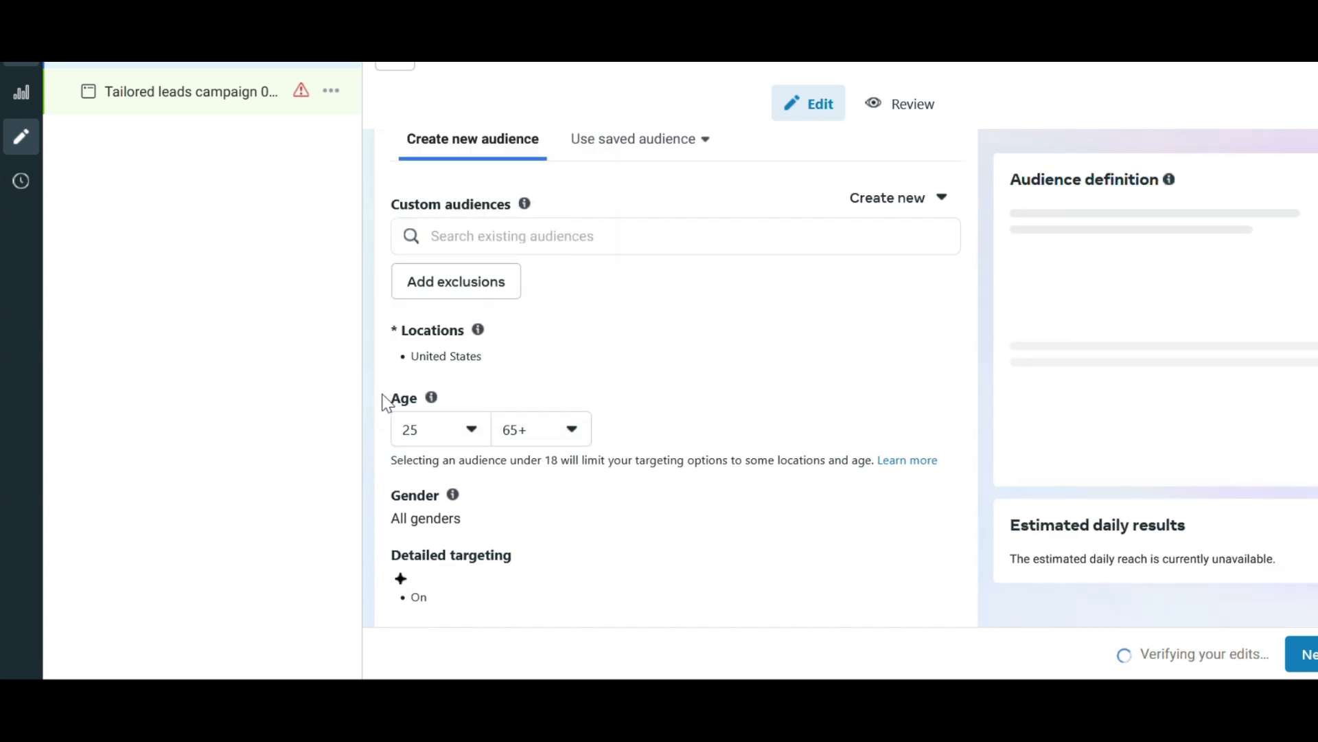
# Replace the United States audience location with the city of Houston, Texas.
pyautogui.click(938, 336)
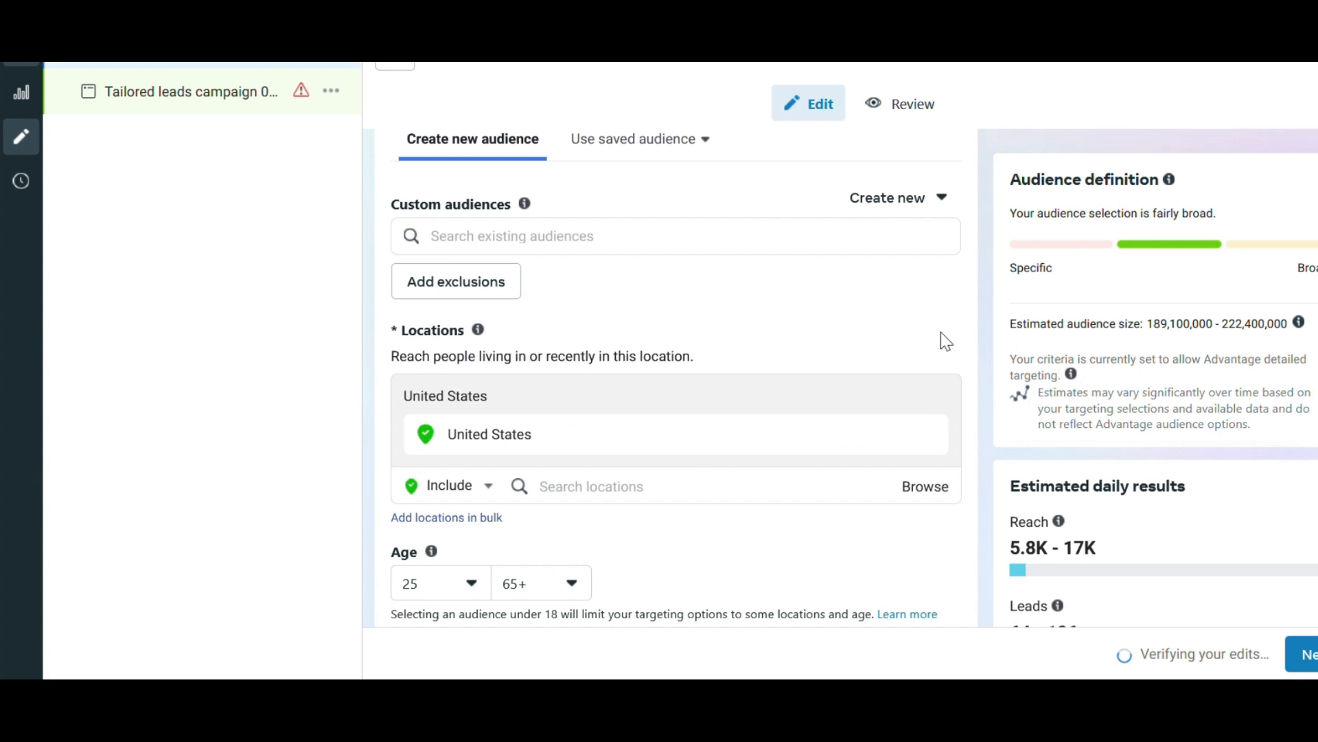
pyautogui.click(928, 436)
pyautogui.click(658, 450)
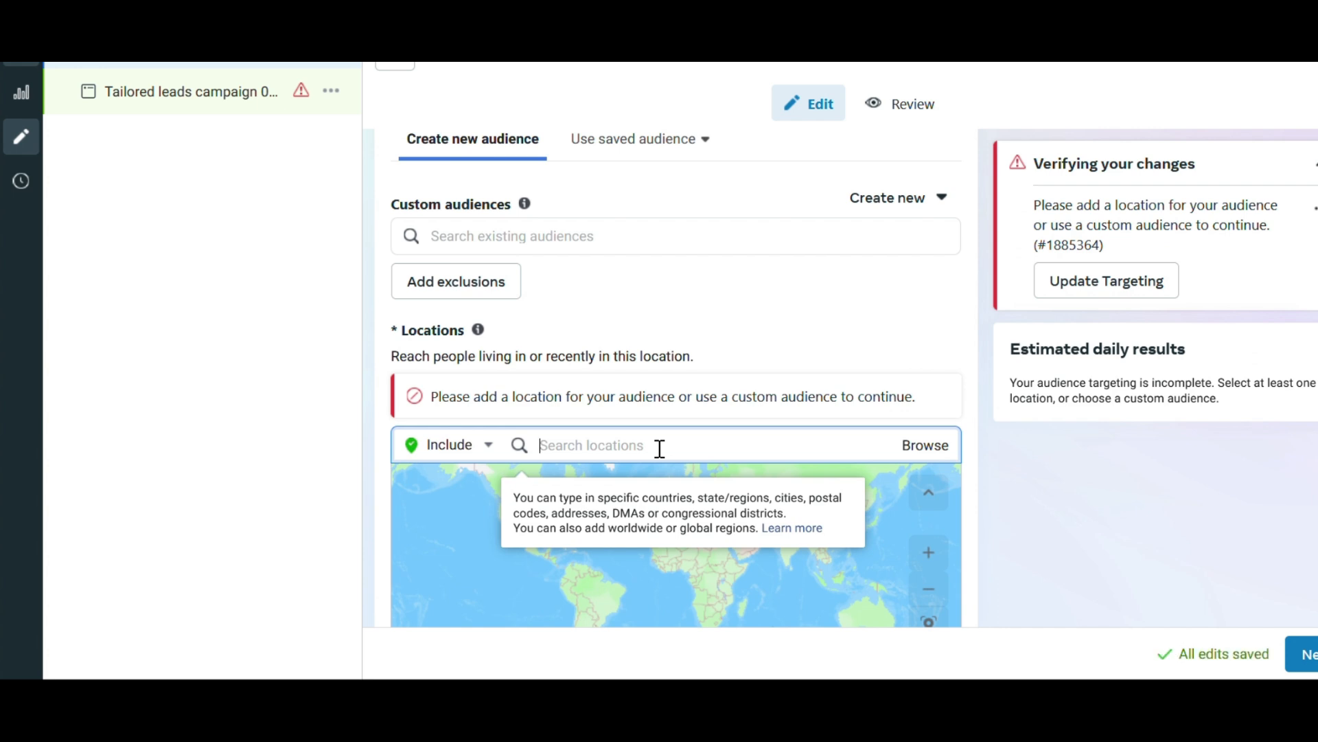
pyautogui.write('houston')
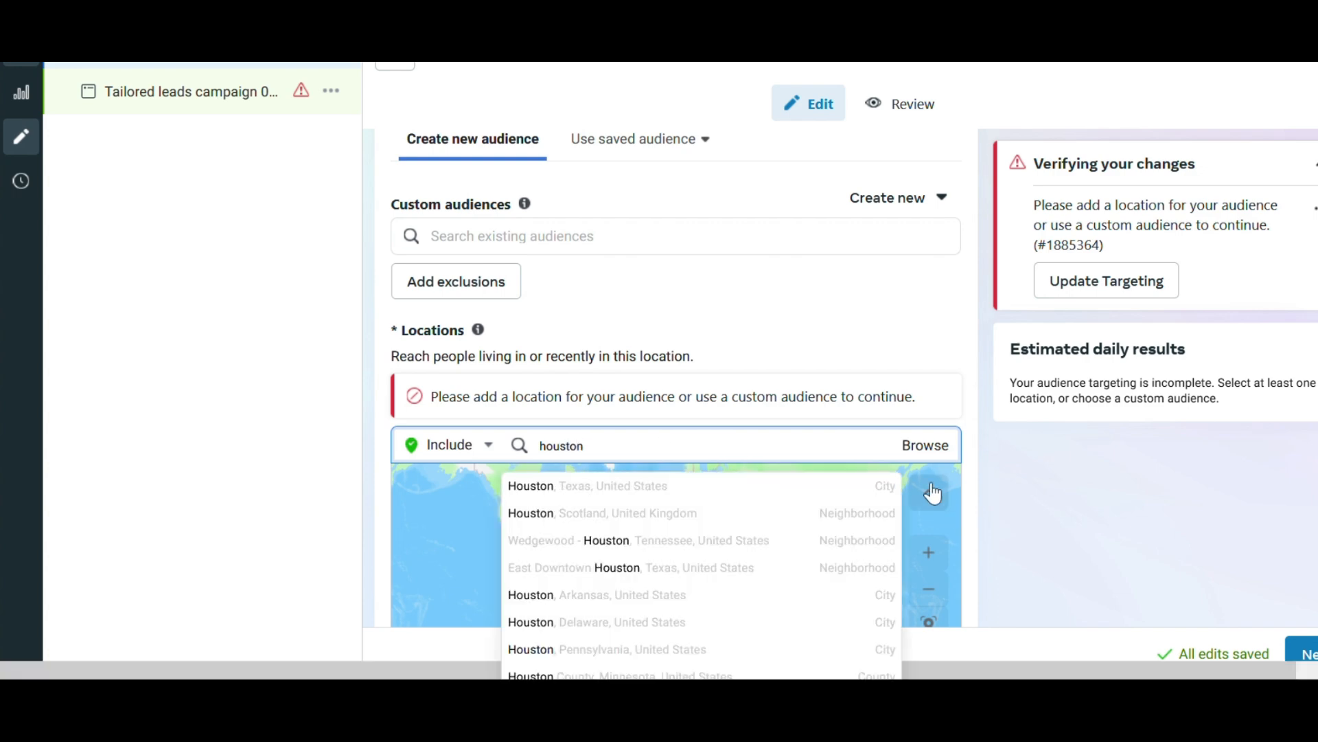
pyautogui.click(819, 501)
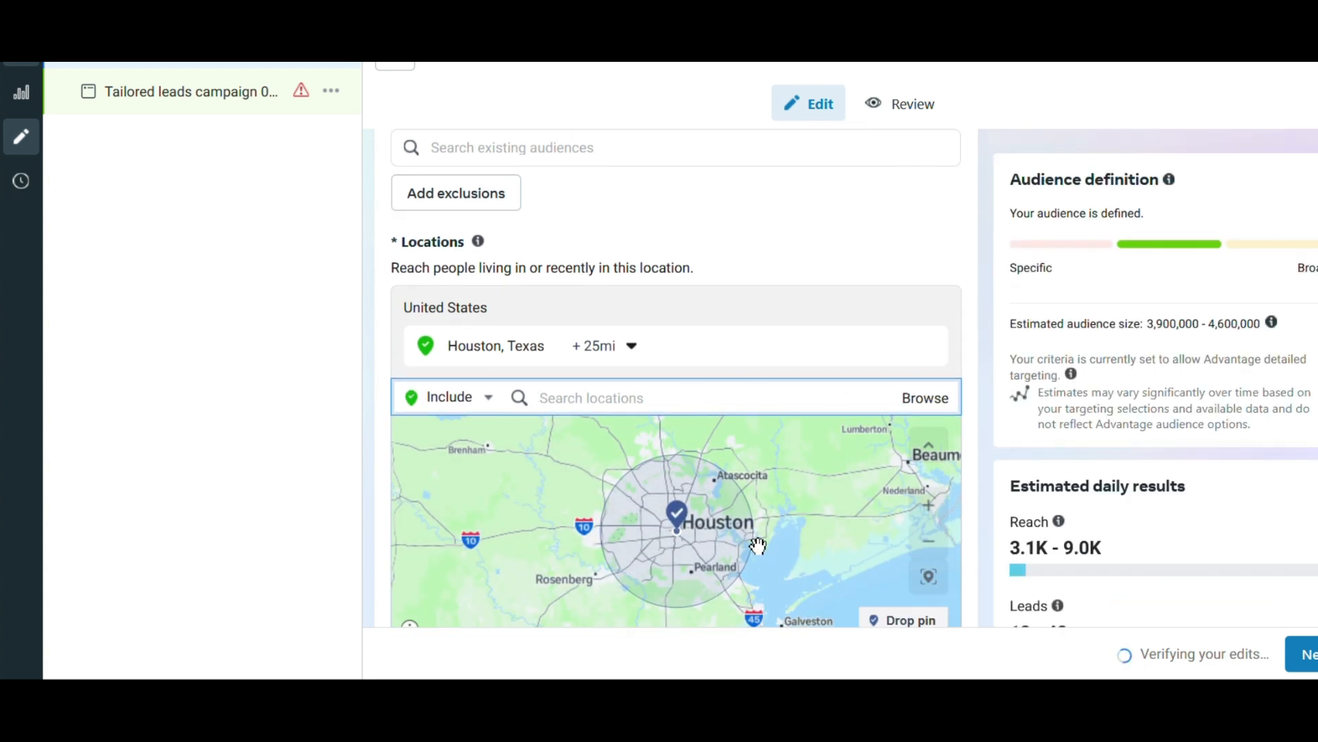
# Set the targeting radius around Houston, Texas to 15 miles.
pyautogui.moveTo(877, 538); pyautogui.dragTo(818, 529)
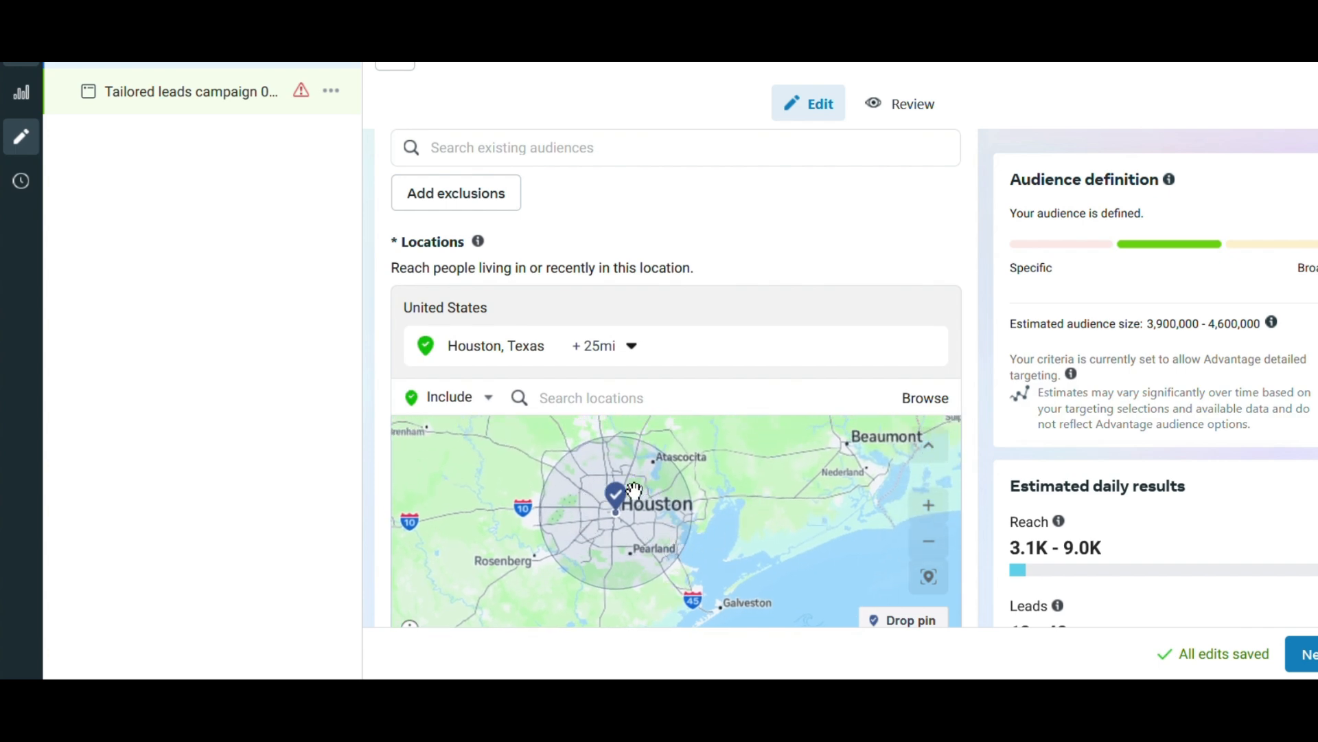
pyautogui.scroll(2, 668, 527)
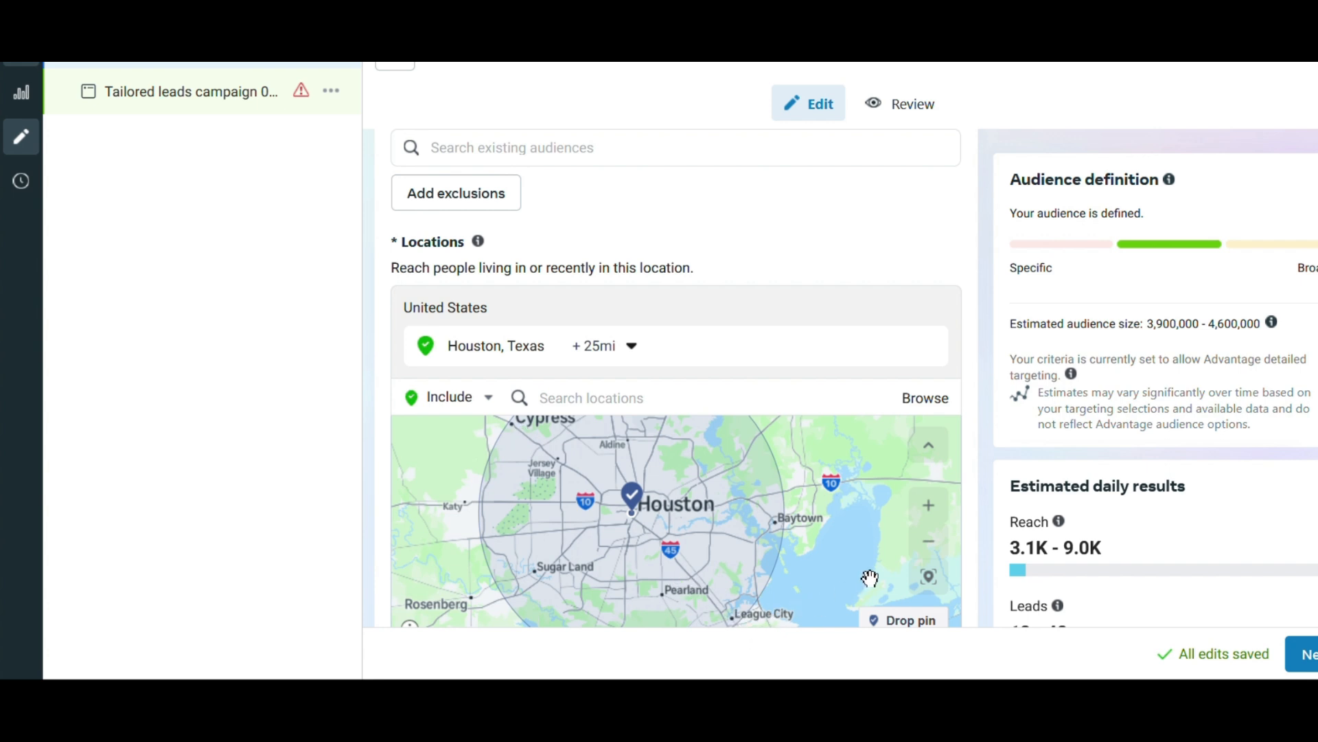
pyautogui.moveTo(870, 580); pyautogui.dragTo(876, 524)
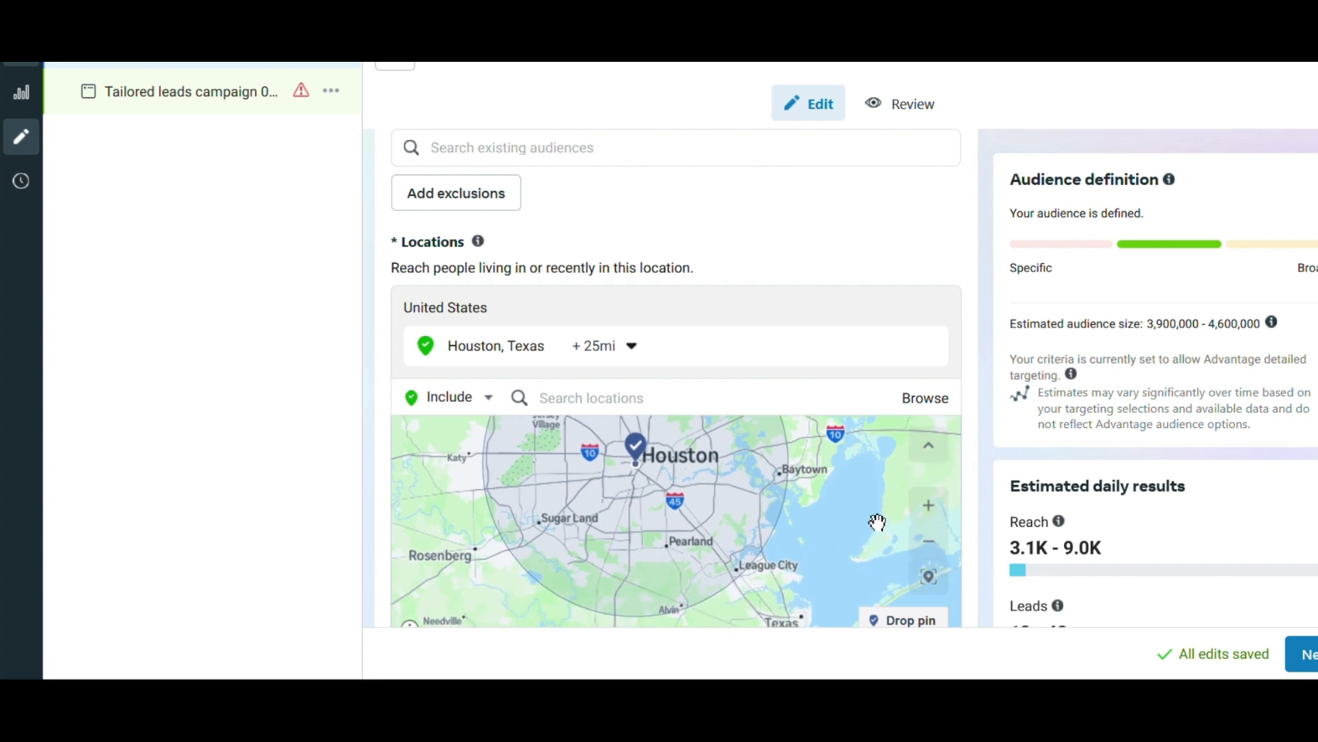
pyautogui.moveTo(769, 515); pyautogui.dragTo(765, 580)
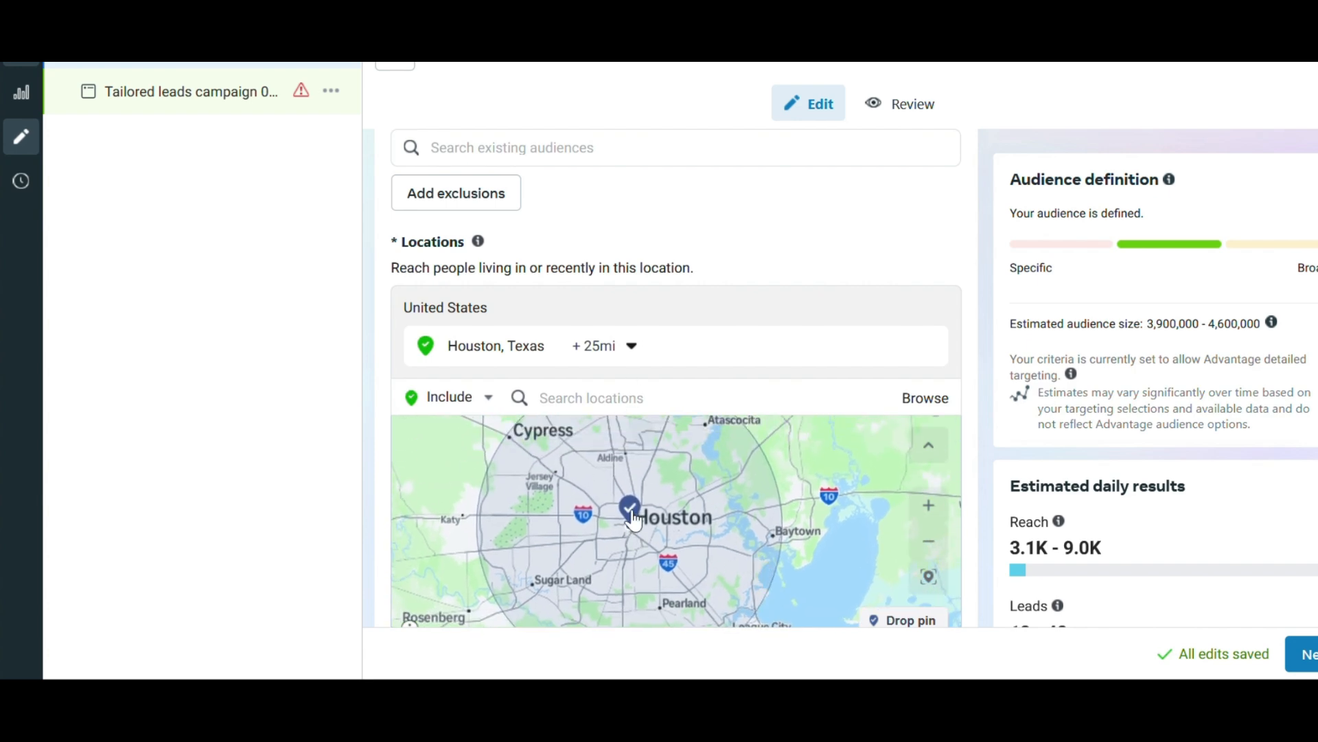
pyautogui.click(647, 354)
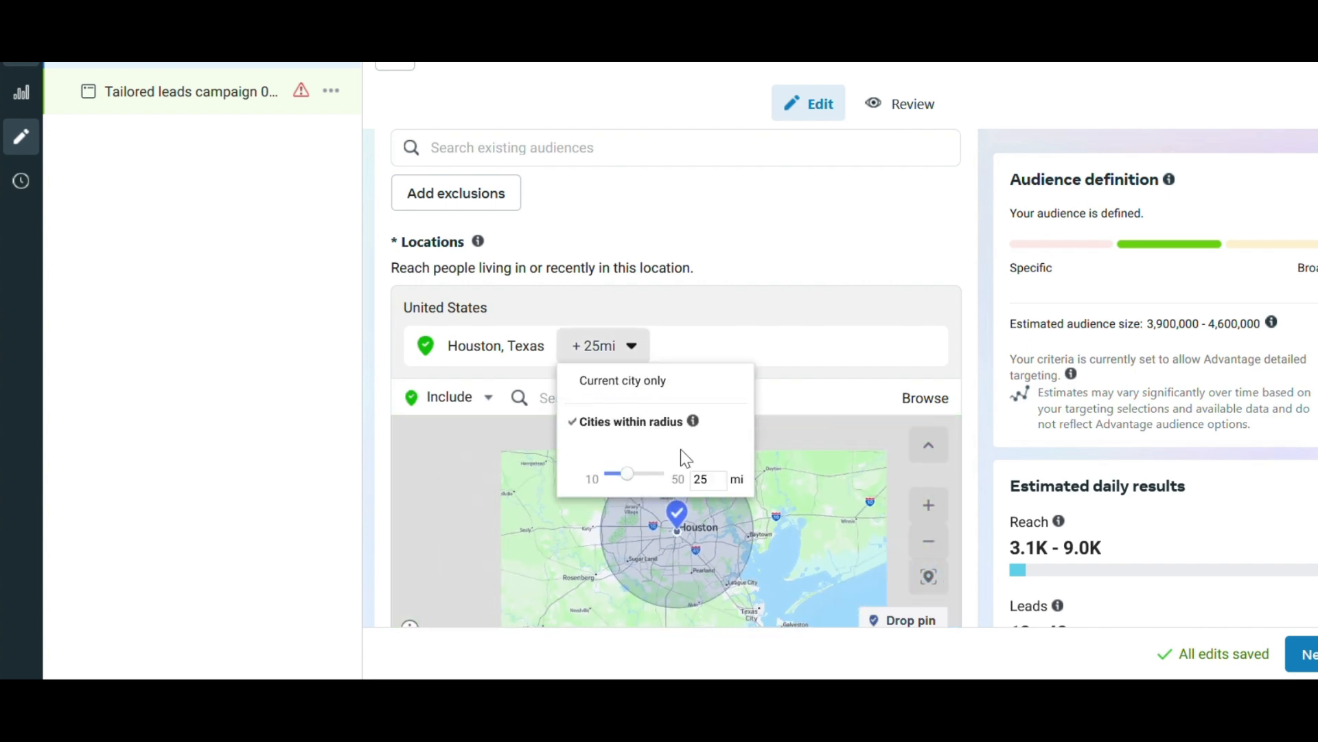
pyautogui.doubleClick(716, 480)
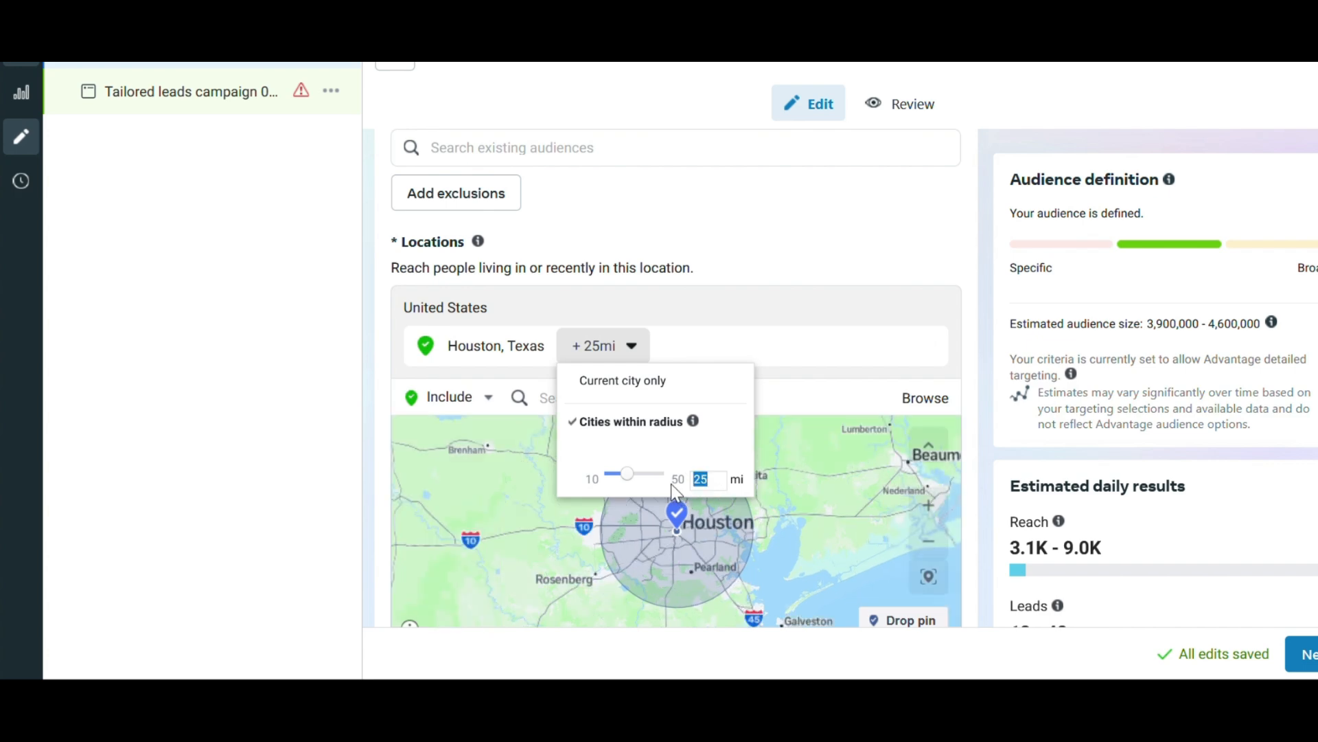
pyautogui.write('15')
pyautogui.press('Return')
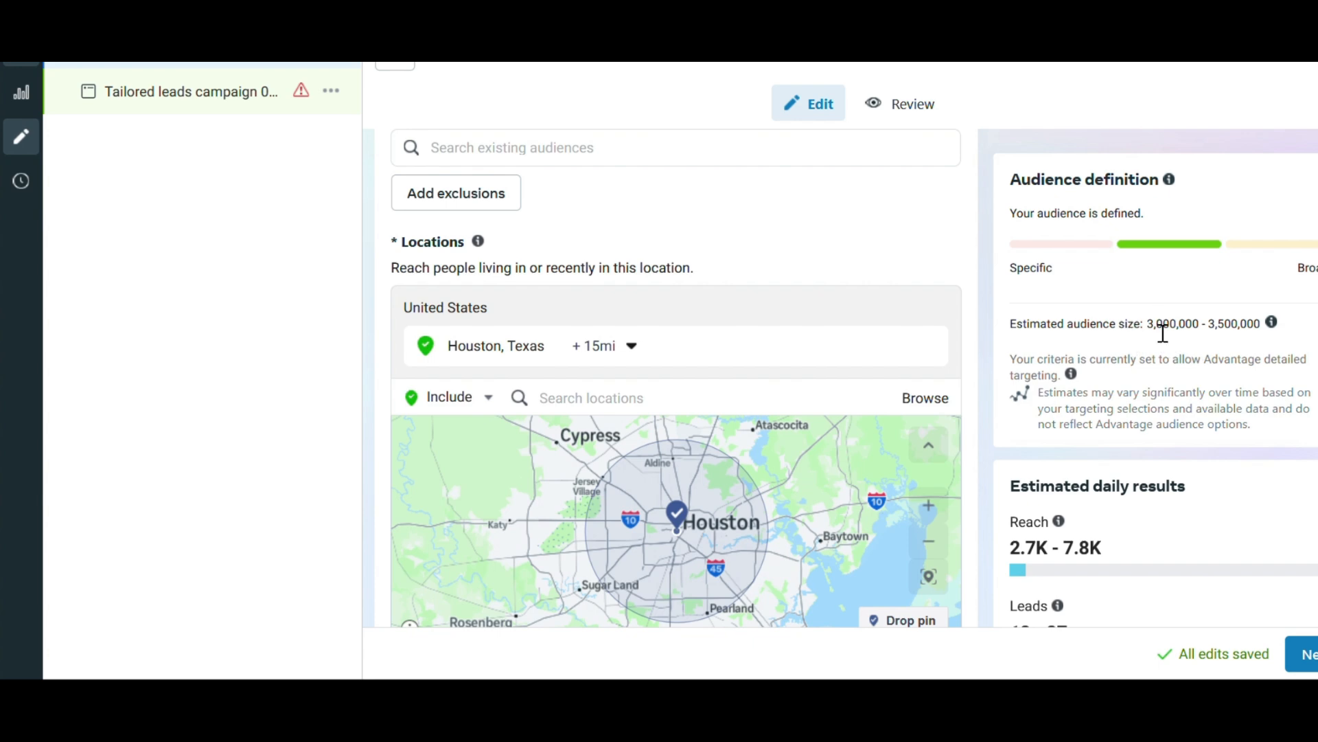
# Examine the estimated audience size, the Houston targeting area on the map and the remaining audience settings.
pyautogui.moveTo(1158, 323); pyautogui.dragTo(1262, 330)
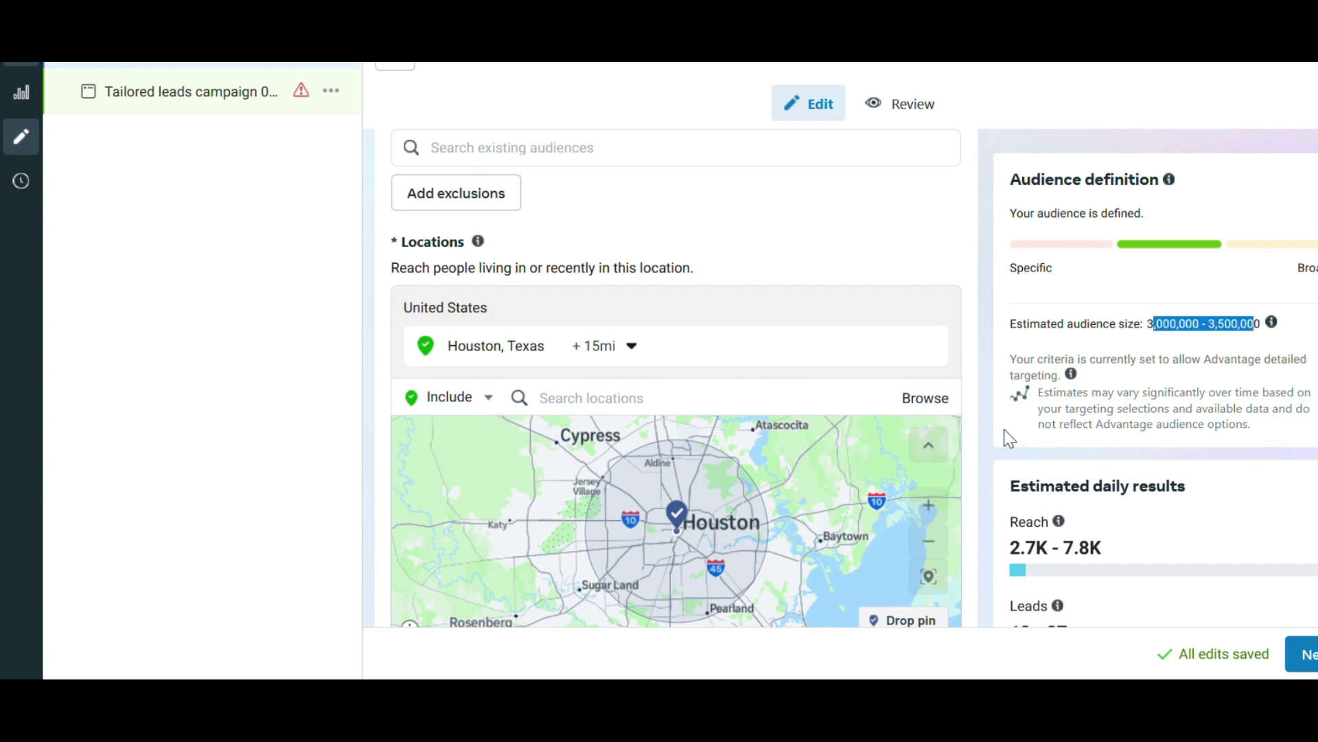
pyautogui.scroll(-1, 1001, 432)
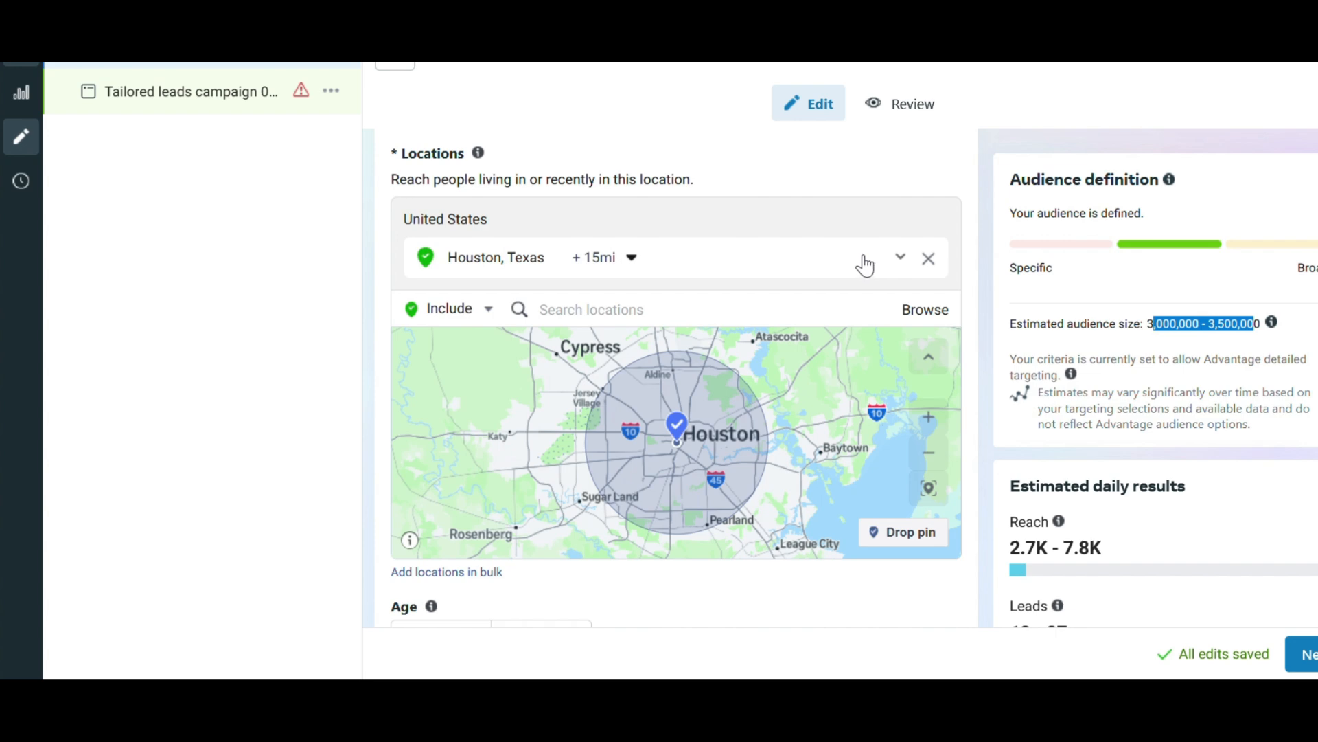
pyautogui.scroll(-1, 972, 431)
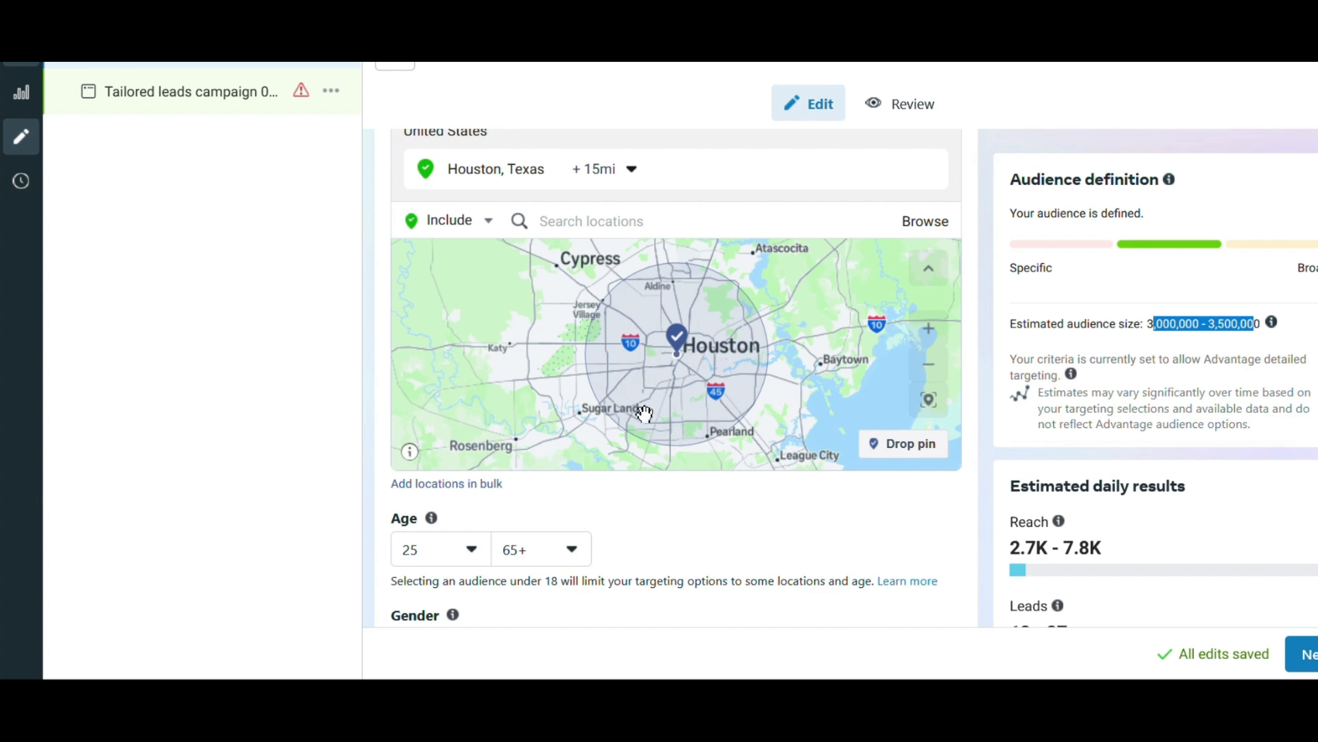
pyautogui.scroll(1, 848, 390)
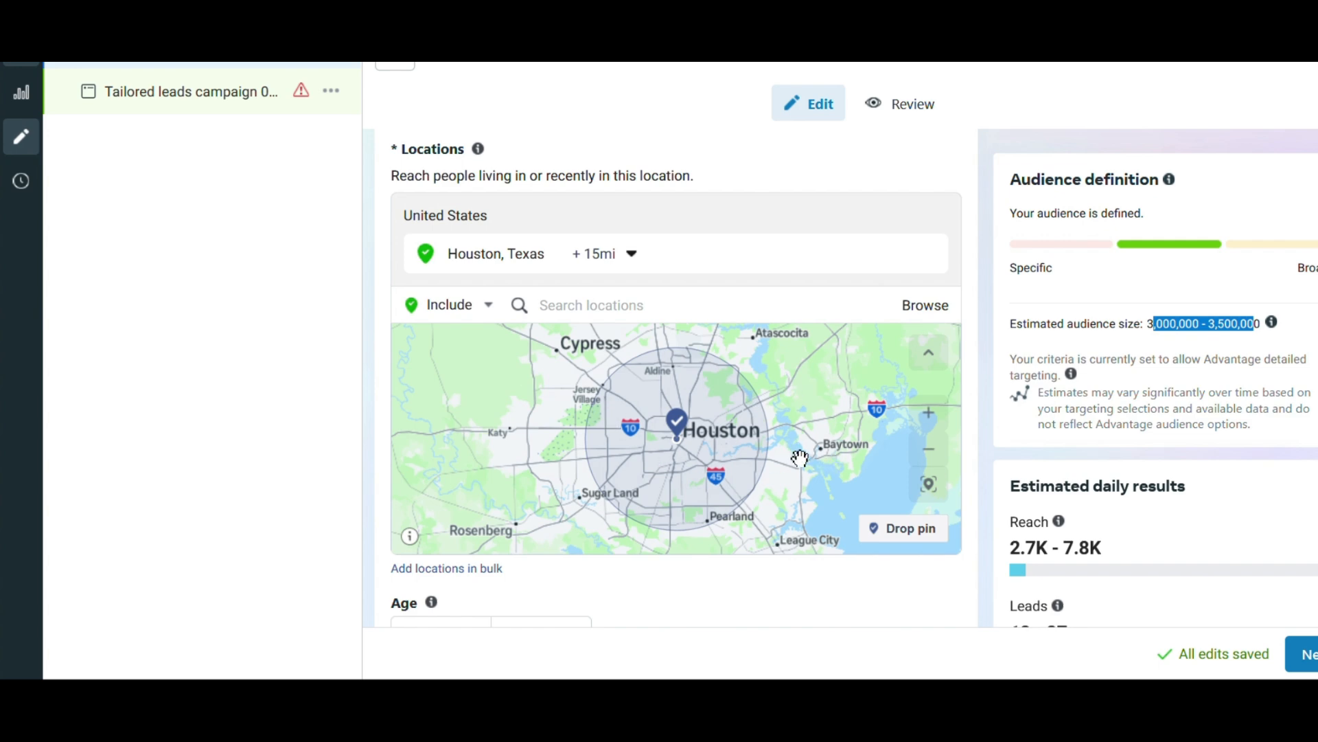
pyautogui.scroll(-5, 893, 426)
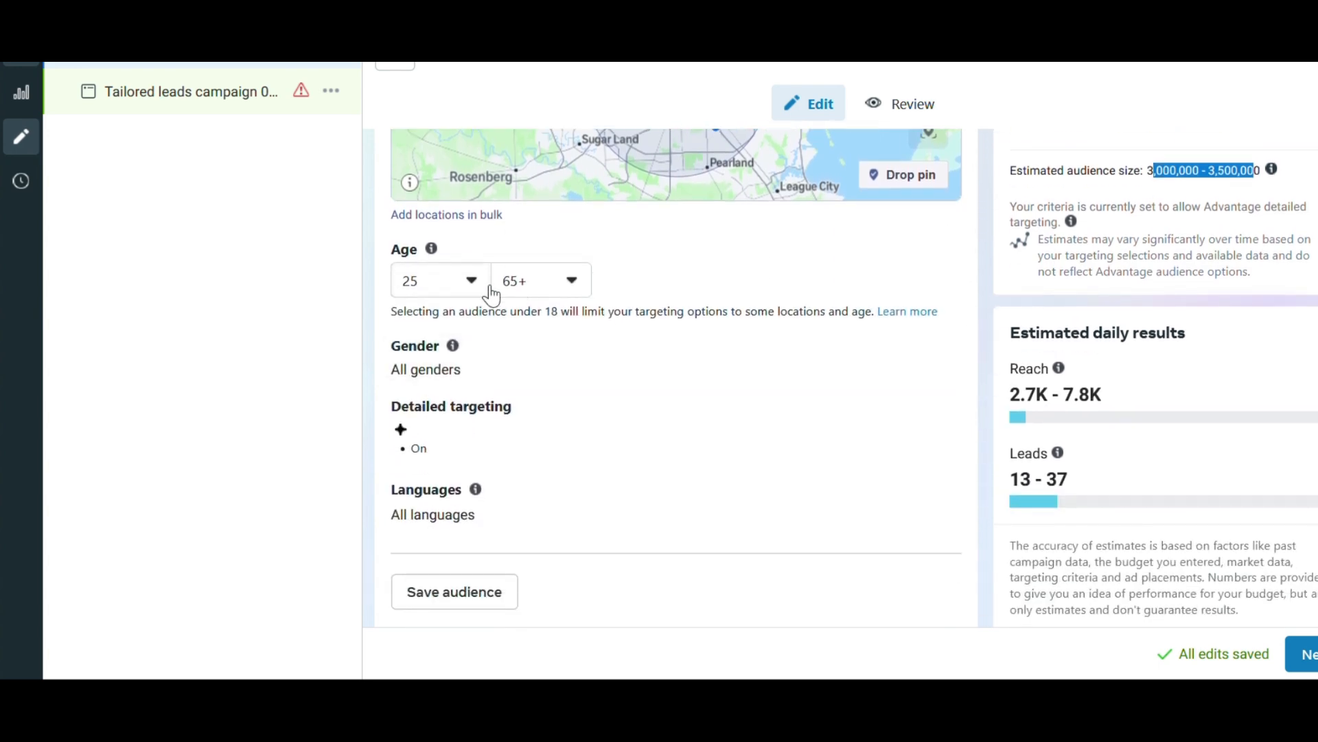
# Check the estimated daily leads for the Houston audience and continue to the ad-level settings.
pyautogui.scroll(-1, 588, 324)
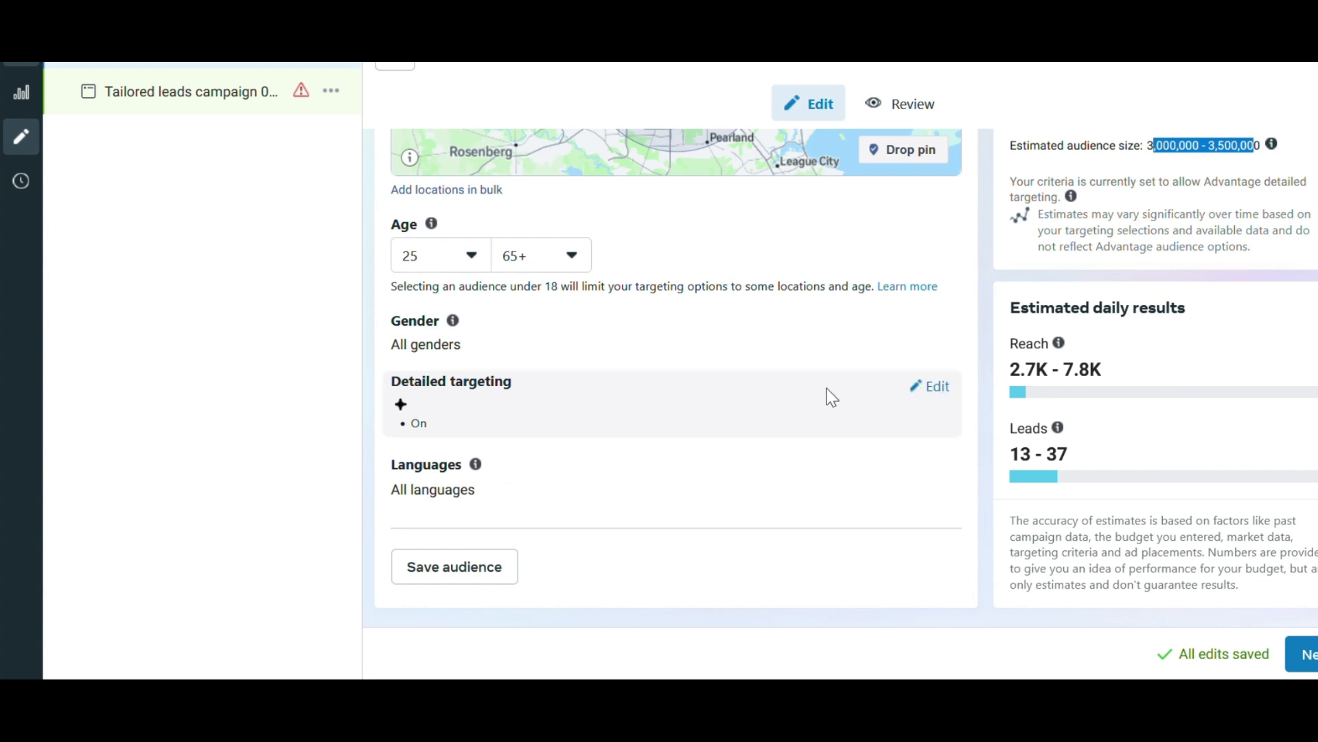
pyautogui.moveTo(1093, 468); pyautogui.dragTo(1024, 470)
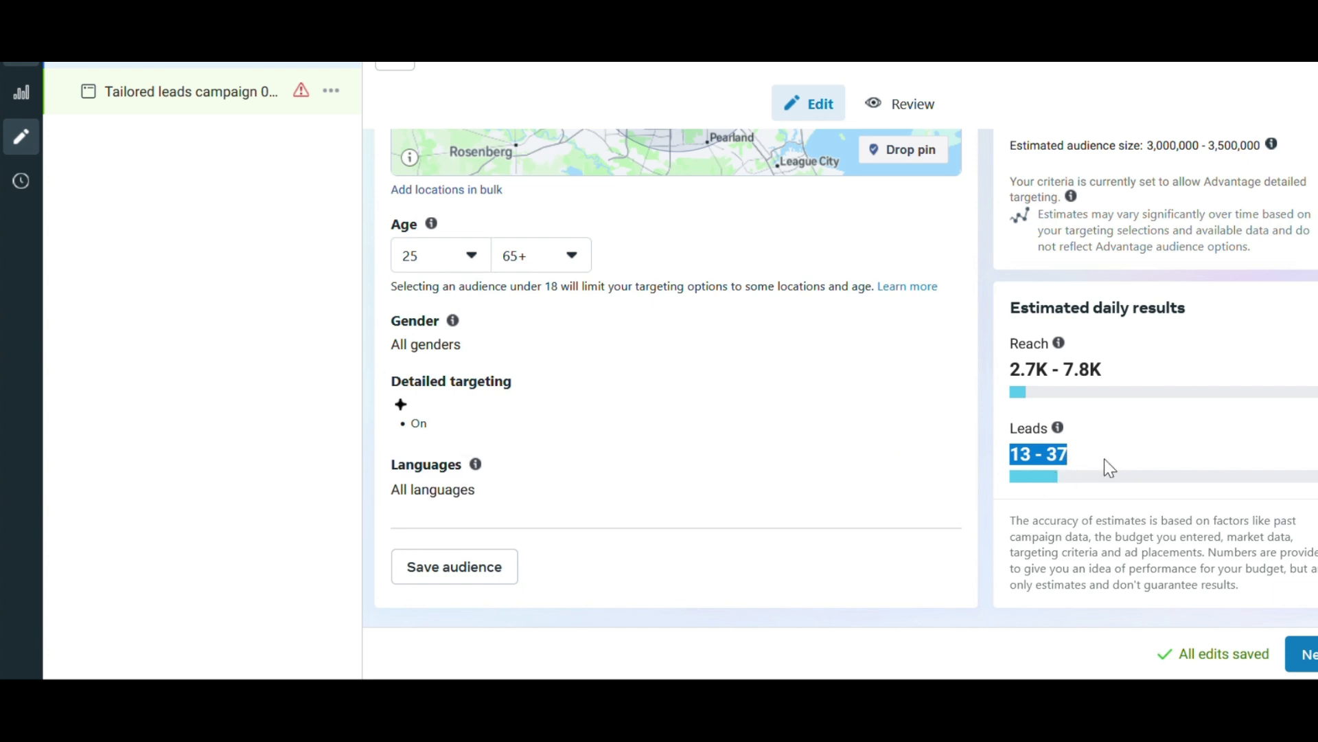
pyautogui.click(1284, 649)
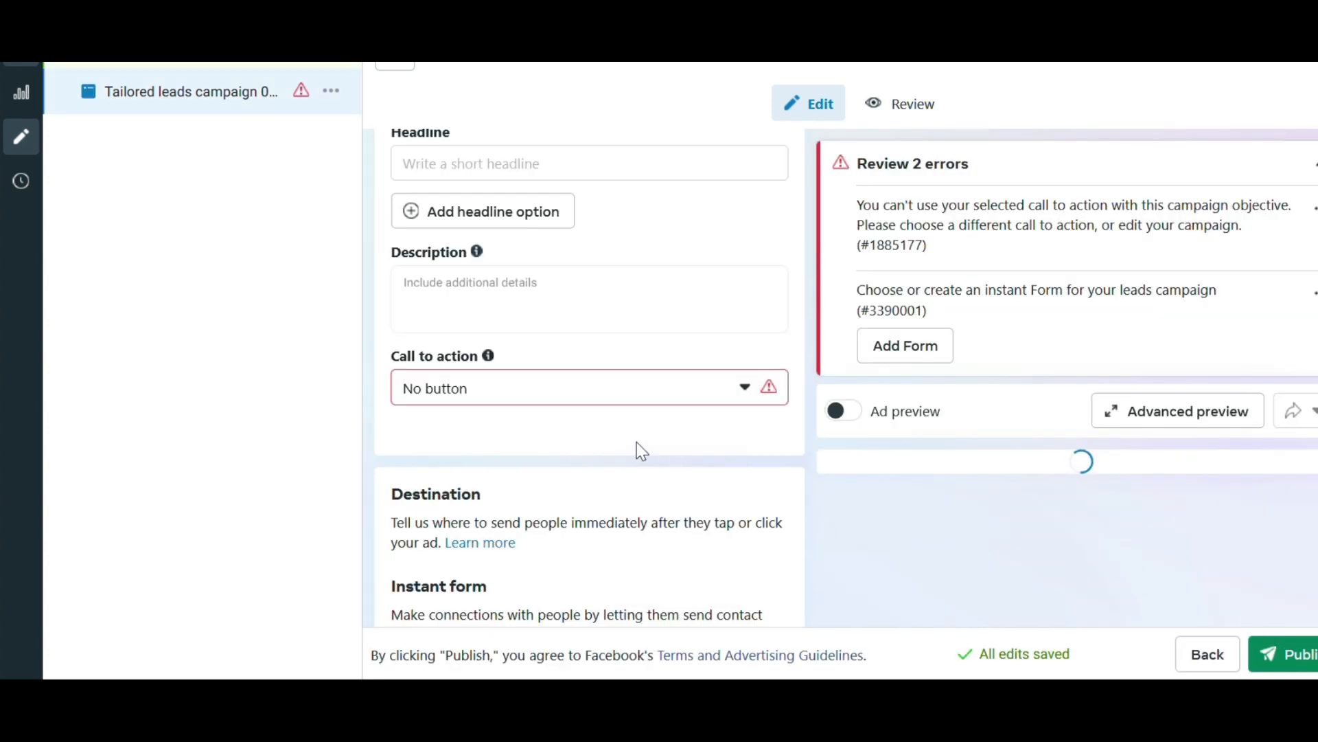
# Start the ad's primary text with "Have you been considering getting professional carpet cleaning, but not sure who to choose?".
pyautogui.scroll(5, 738, 451)
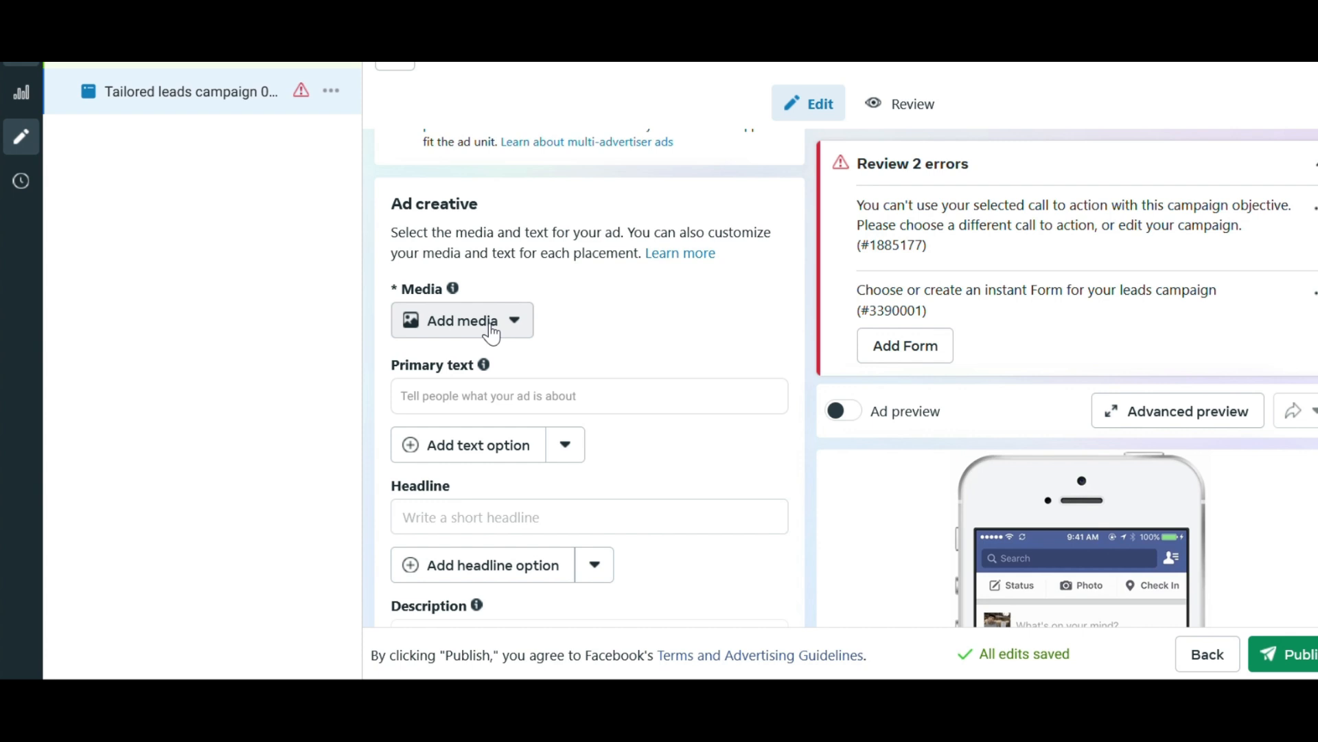
pyautogui.click(516, 397)
pyautogui.scroll(-1, 621, 333)
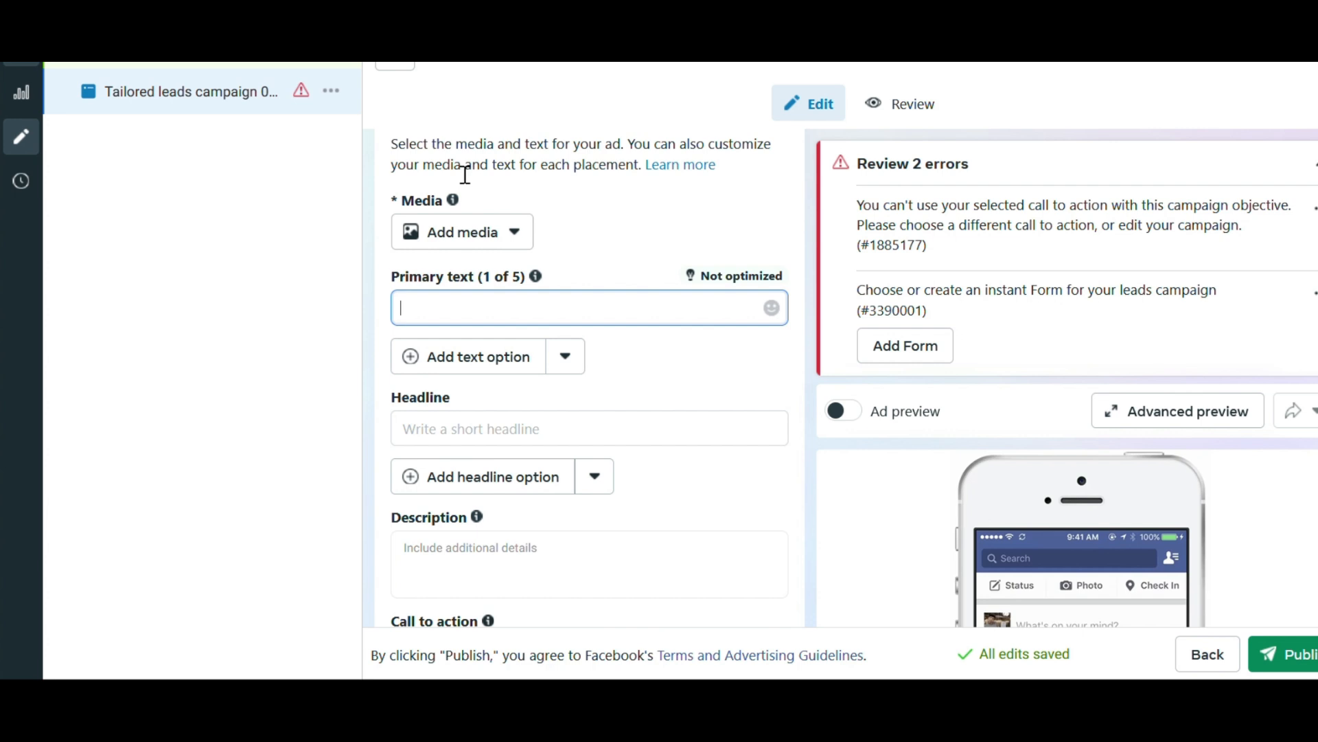
pyautogui.write('Hve you')
pyautogui.press('BackSpace')
pyautogui.press('BackSpace')
pyautogui.press('BackSpace')
pyautogui.press('BackSpace')
pyautogui.press('BackSpace')
pyautogui.press('BackSpace')
pyautogui.write('ave')
pyautogui.write('you been considering ')
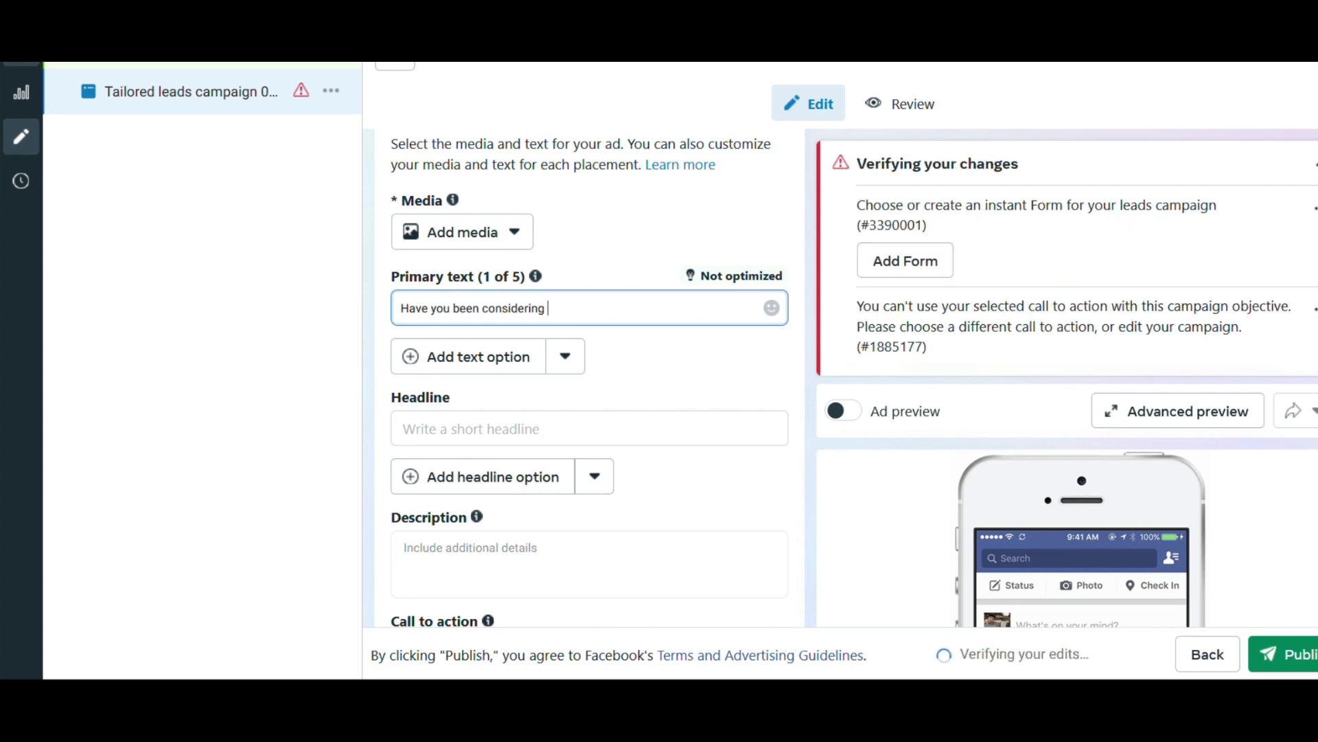
pyautogui.write('getting ')
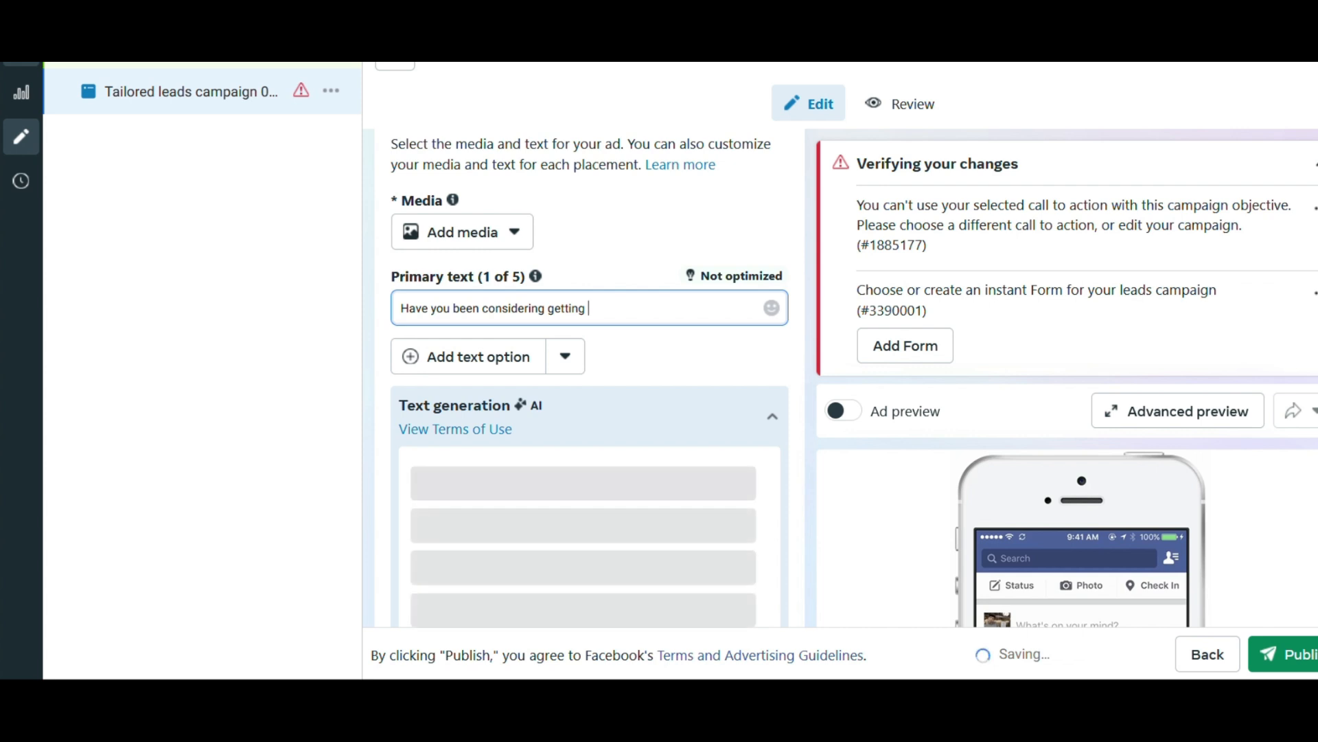
pyautogui.write('professin')
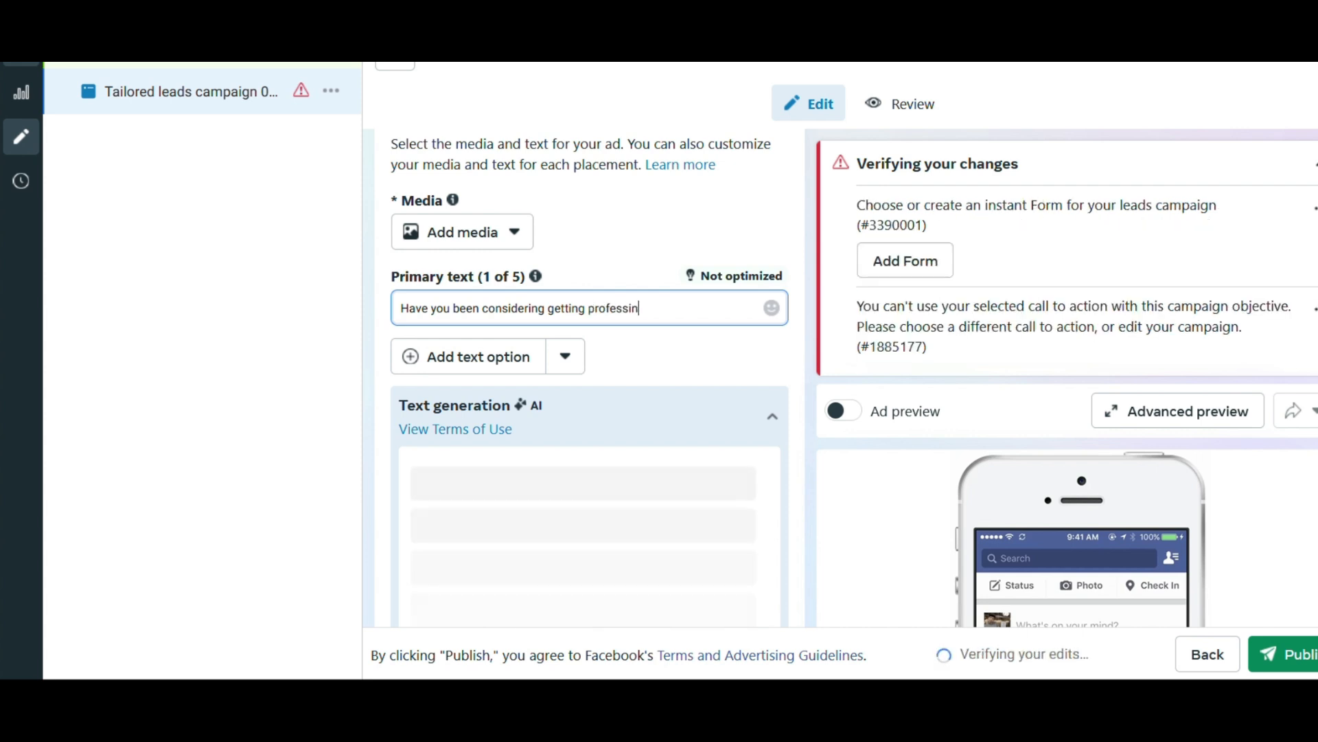
pyautogui.press('BackSpace')
pyautogui.write('onal ')
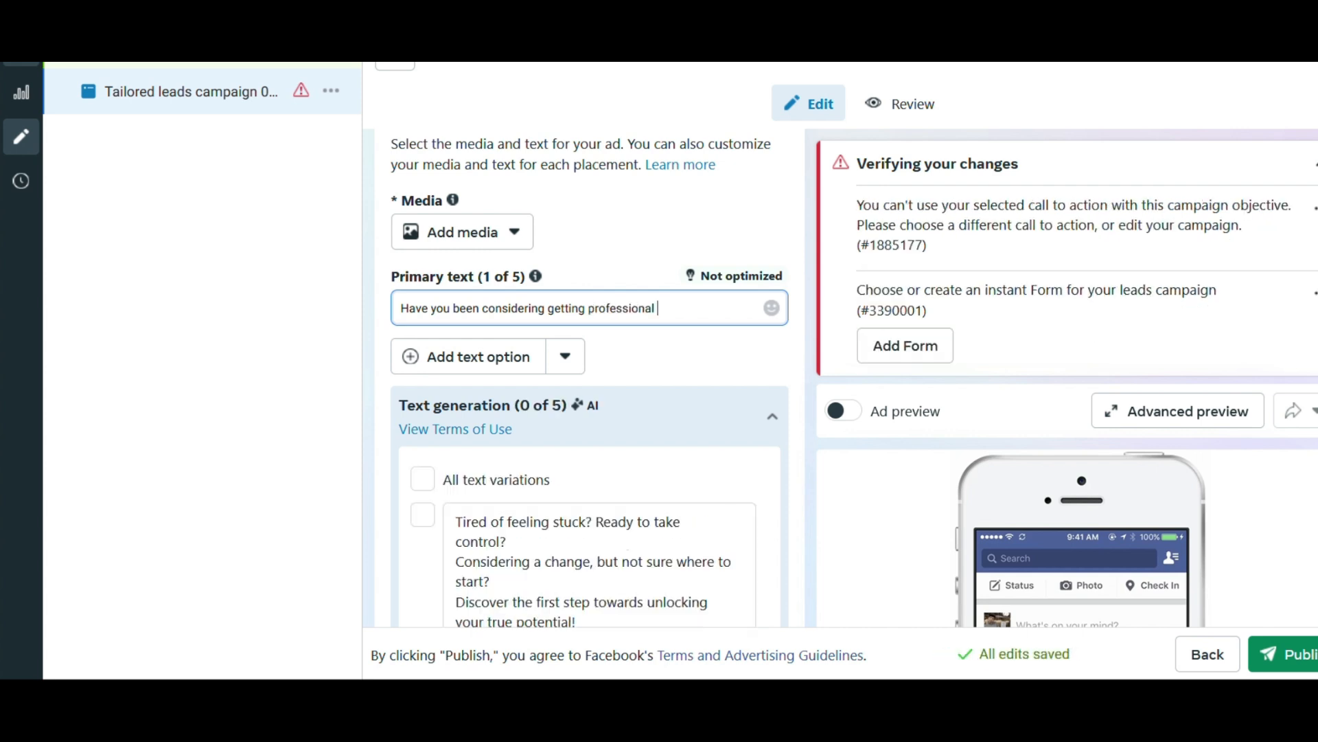
pyautogui.write('carpet cleaning, but')
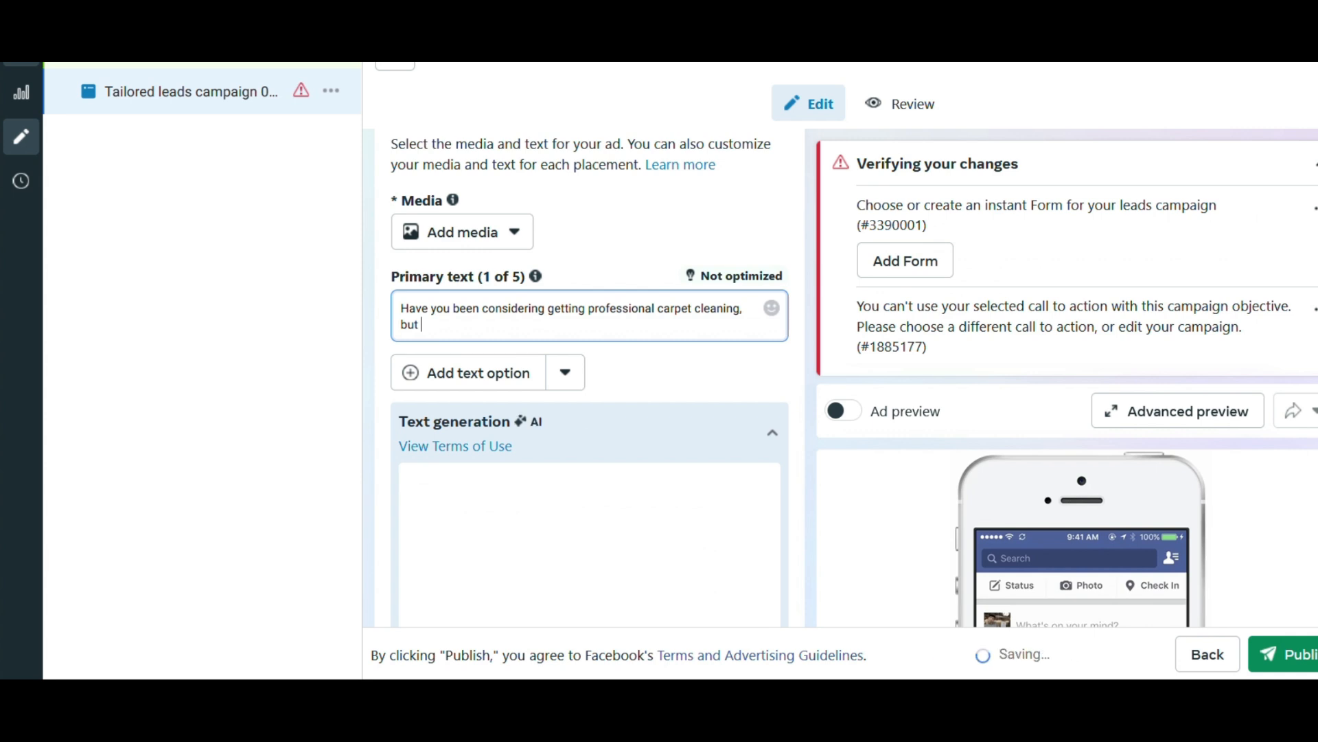
pyautogui.write(' not ')
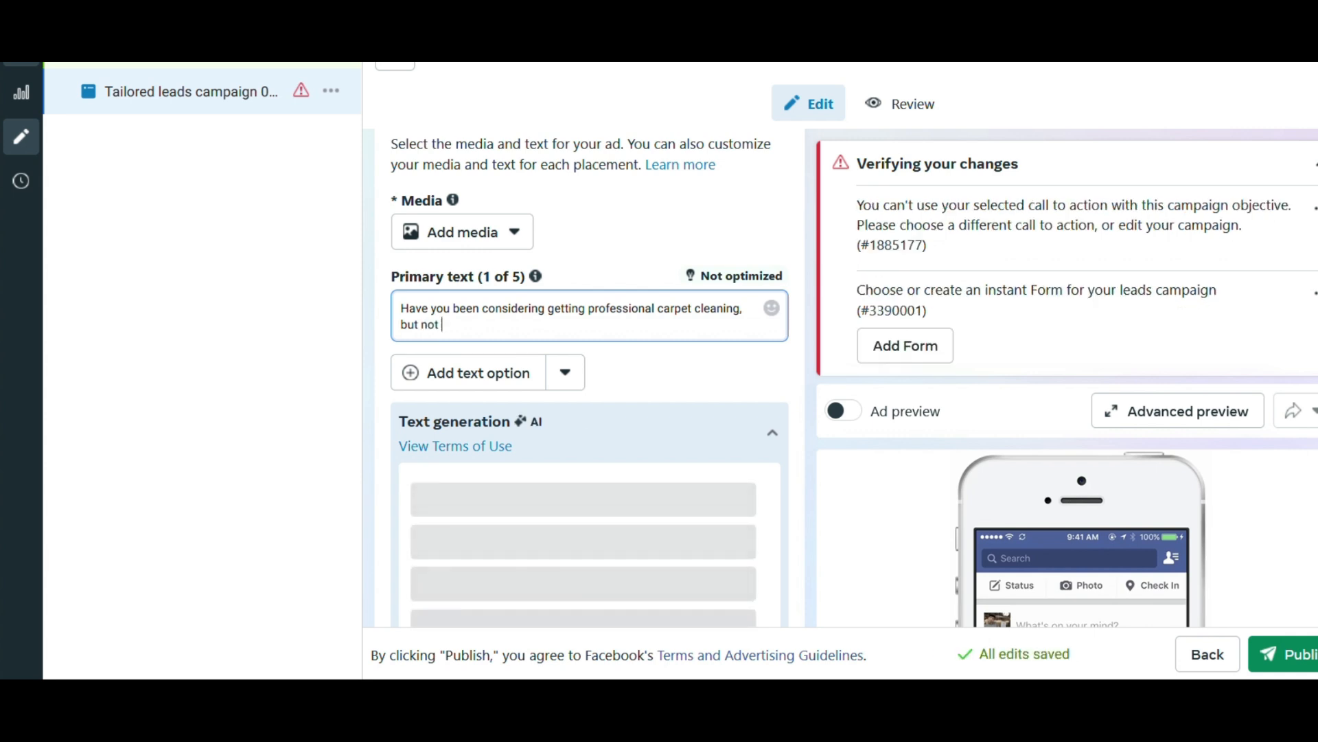
pyautogui.write('sure who to ')
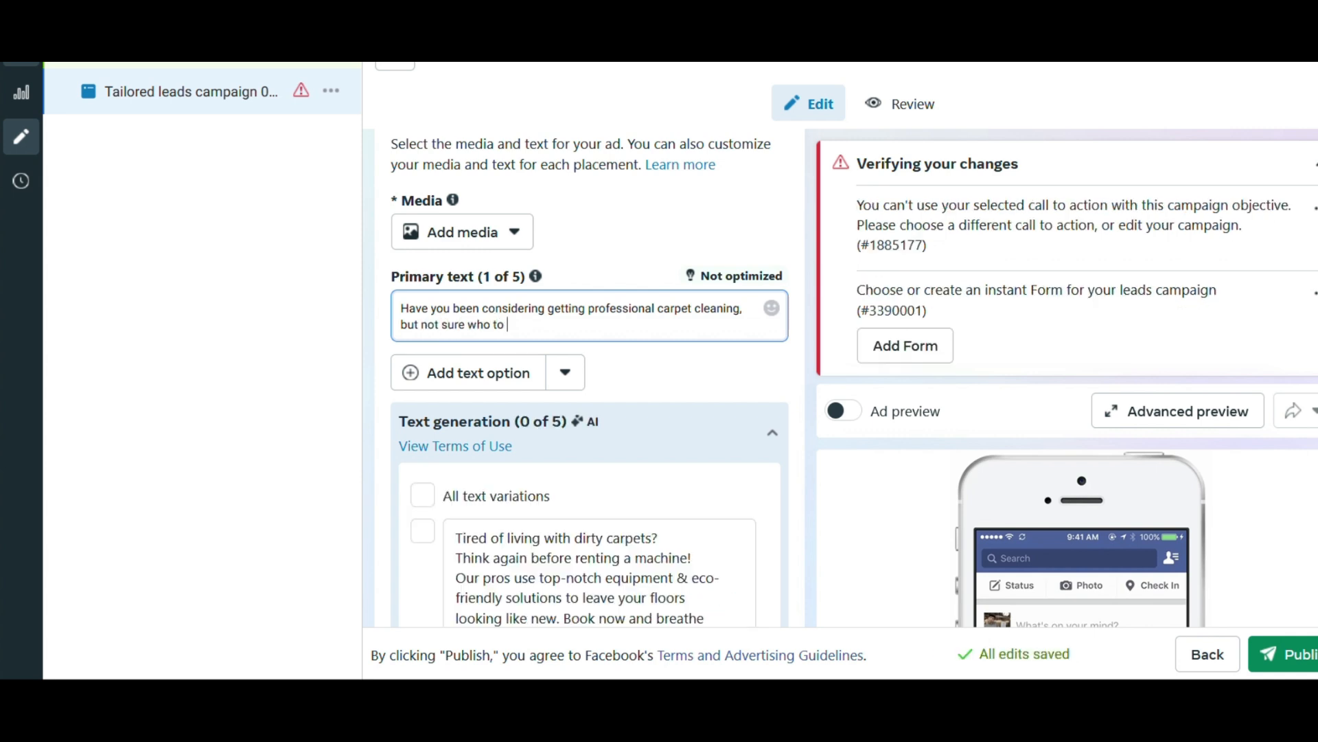
pyautogui.write('shoose?')
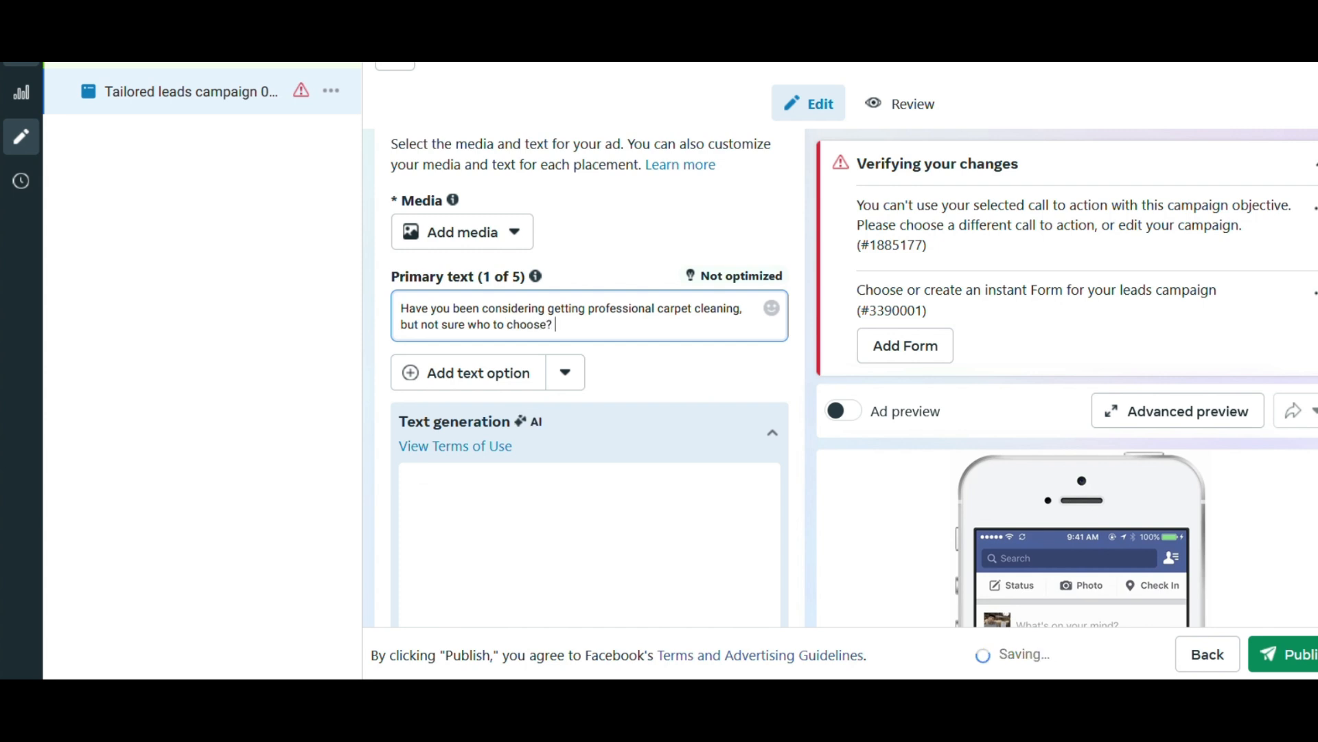
# Add a second paragraph reading "Maybe you've been looking for same day or next carpet cleaning for your home, apartment, or condo.".
pyautogui.press('Return')
pyautogui.press('Return')
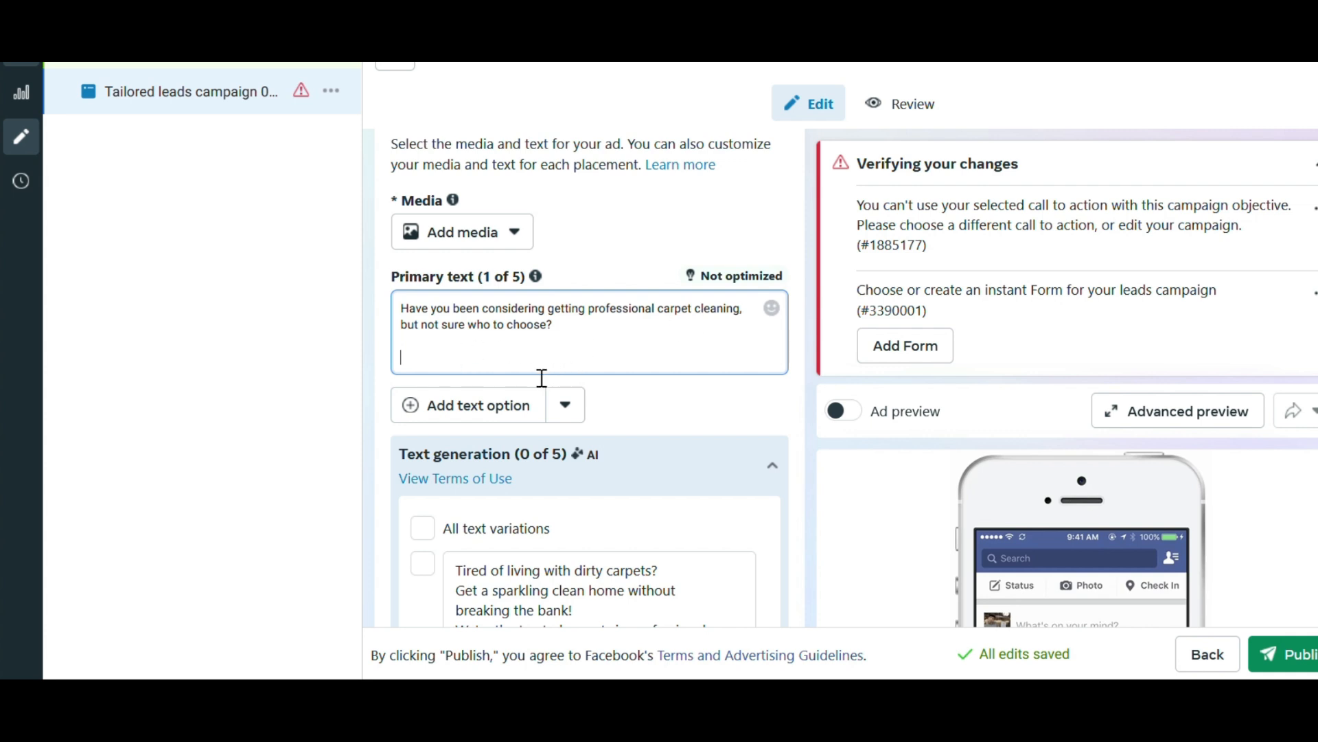
pyautogui.write("Maybe you've been loo")
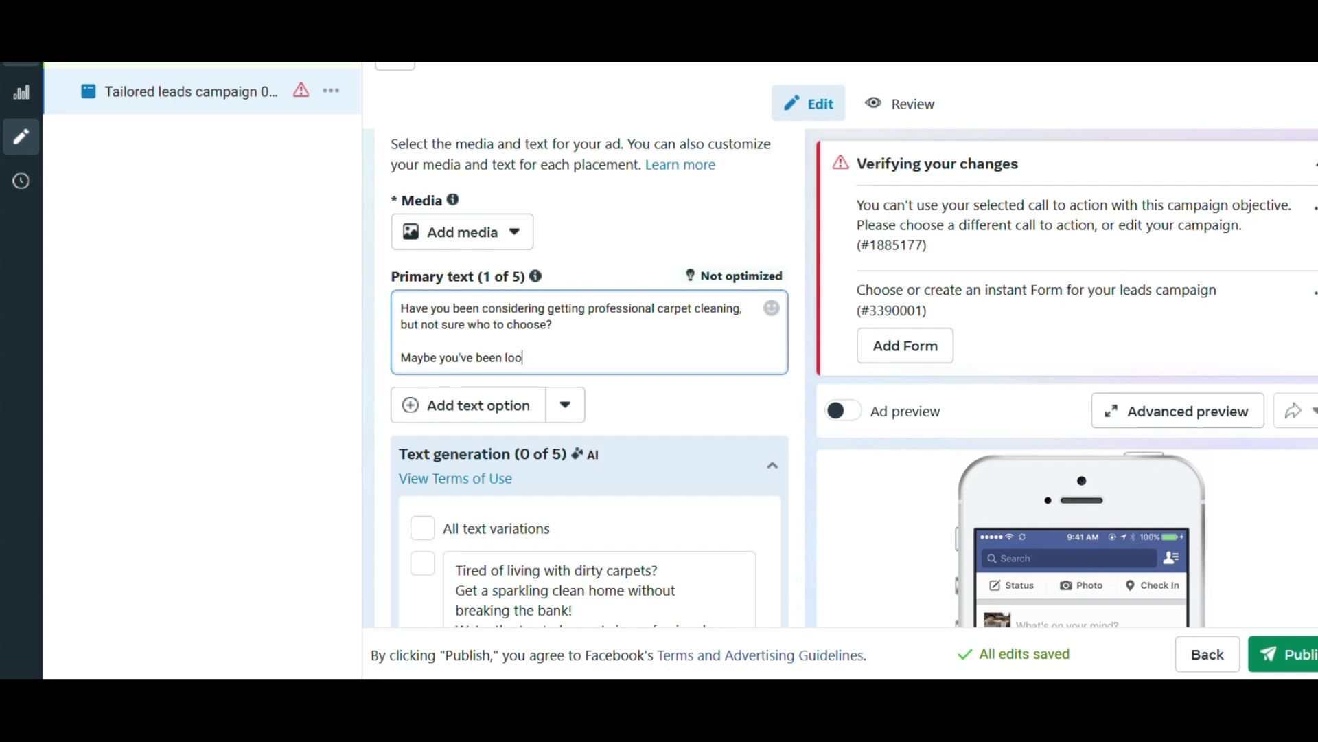
pyautogui.write('king for same day or nex')
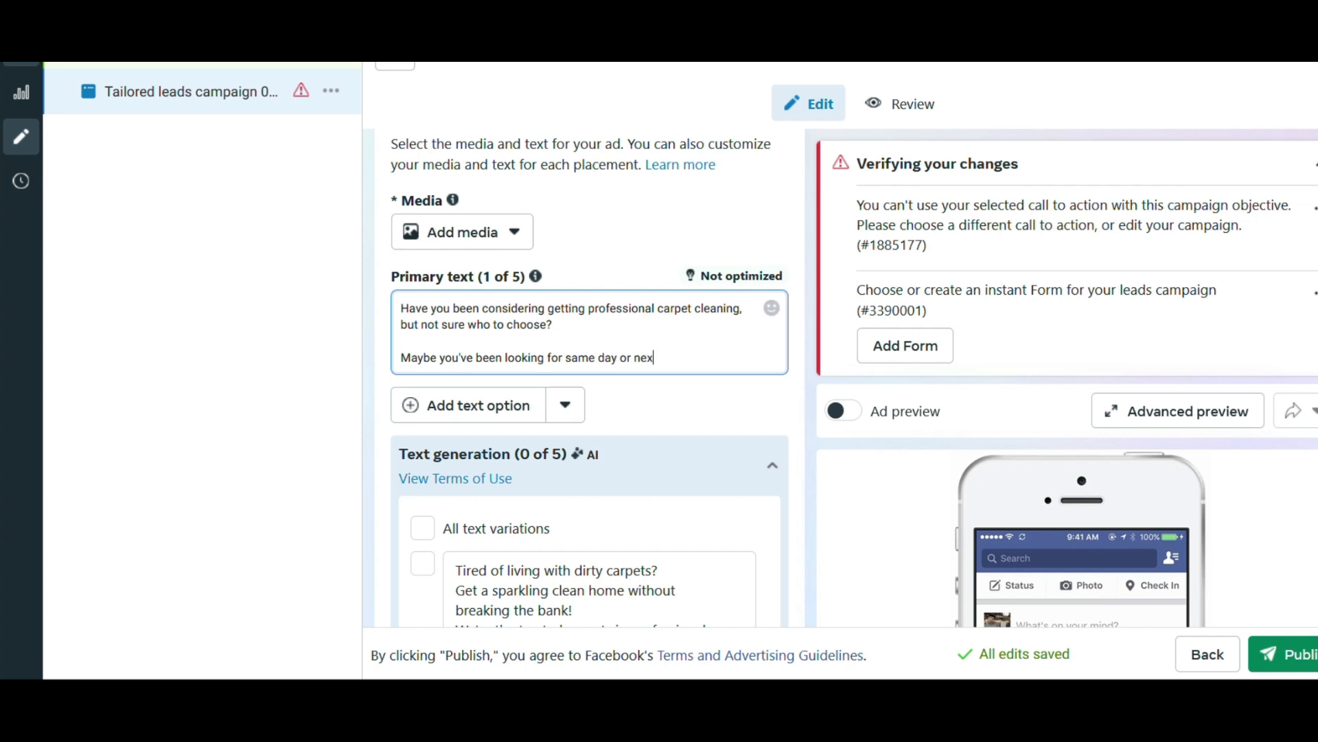
pyautogui.write('t carpet cleaning for your ')
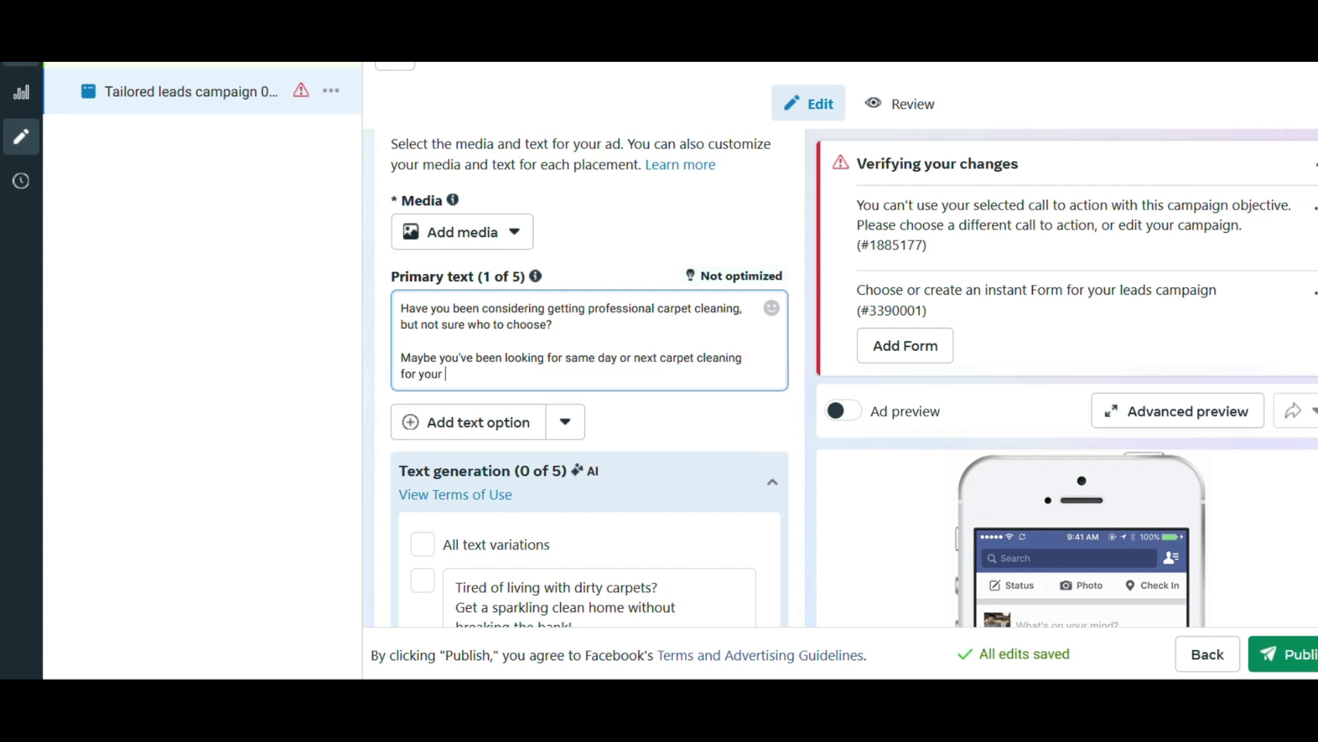
pyautogui.write('home, apartment, or cond')
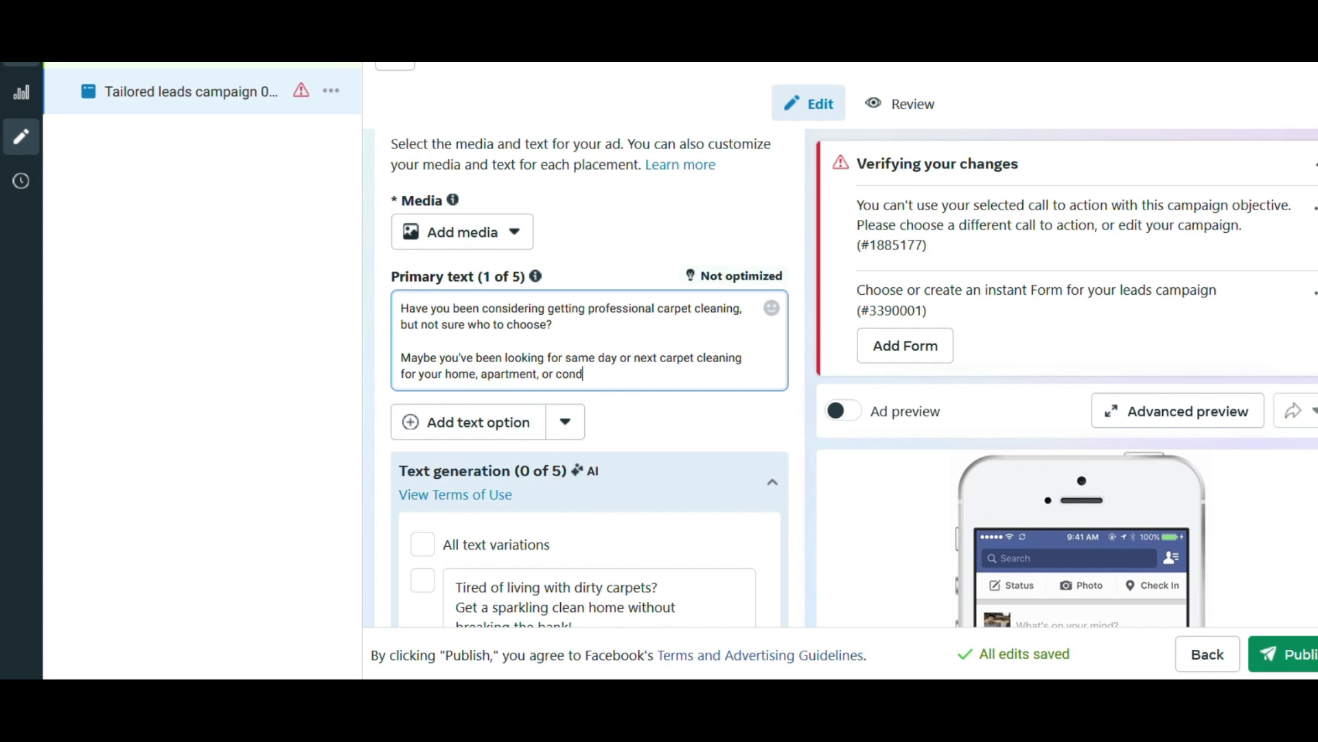
pyautogui.write('o.')
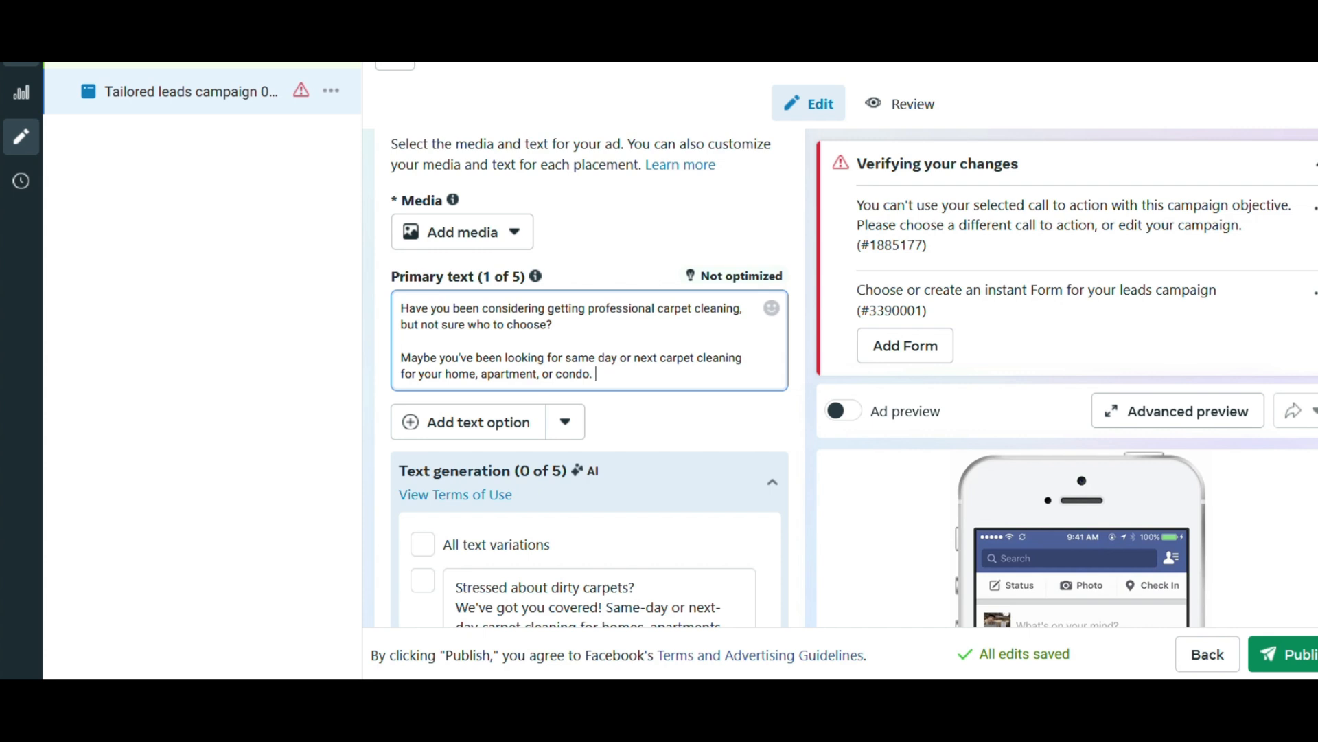
# Add the paragraph "Or maybe you just want your carpets deep cleaned and fresh." to the primary text.
pyautogui.press('Return')
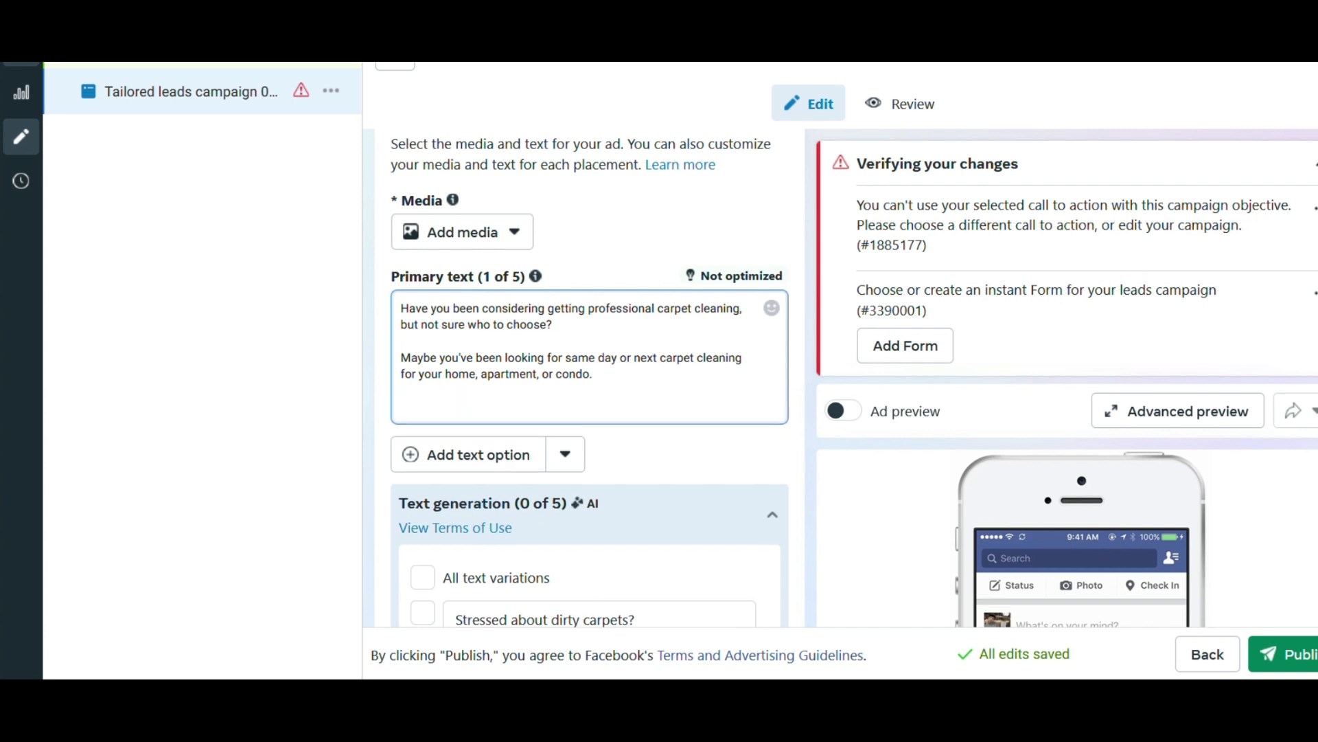
pyautogui.write('Or May')
pyautogui.press('BackSpace')
pyautogui.press('BackSpace')
pyautogui.press('BackSpace')
pyautogui.write('maybe you ')
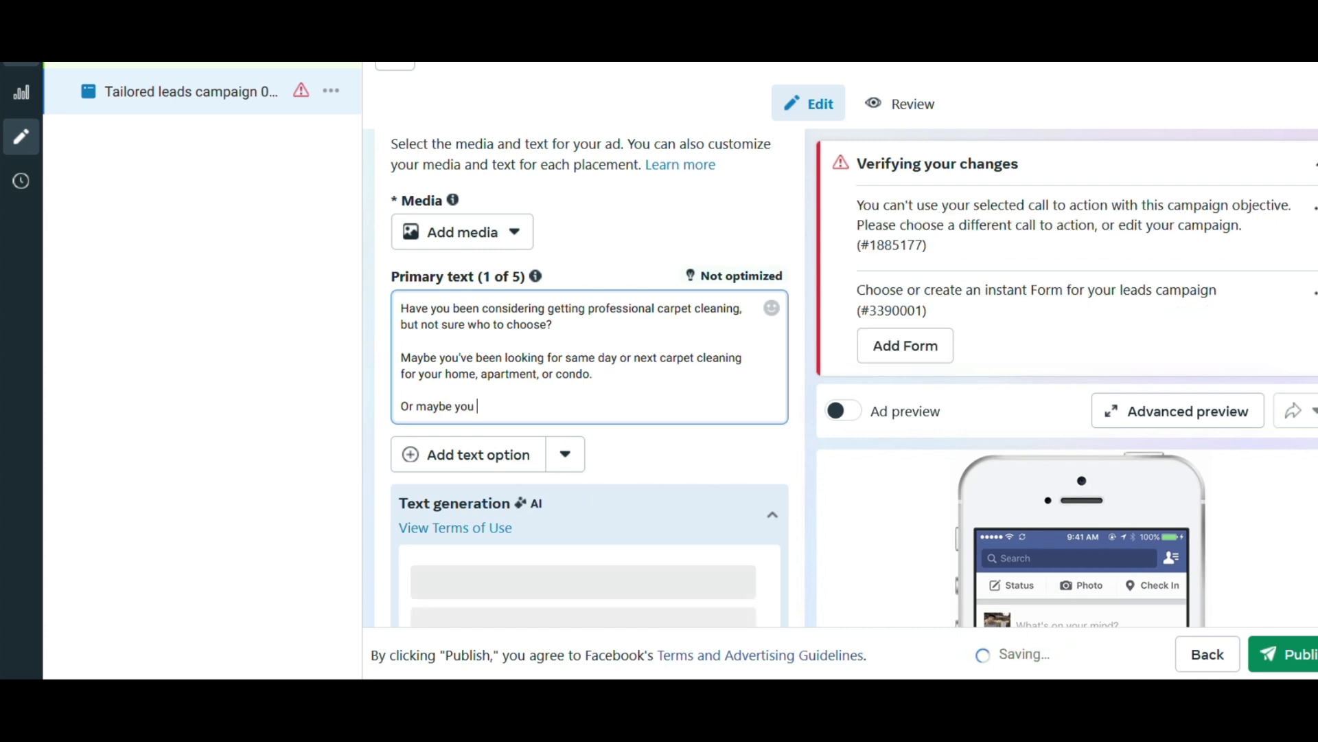
pyautogui.write('just want yo')
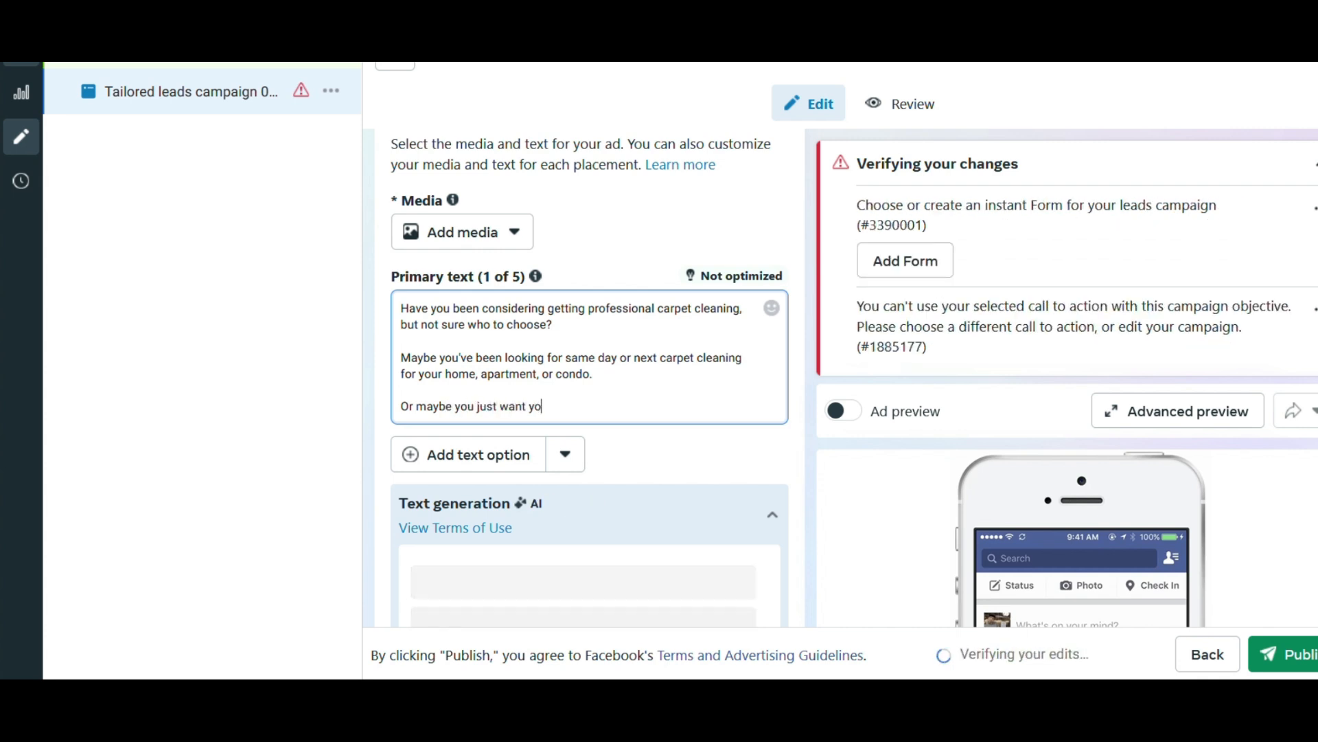
pyautogui.write('ur carpets ')
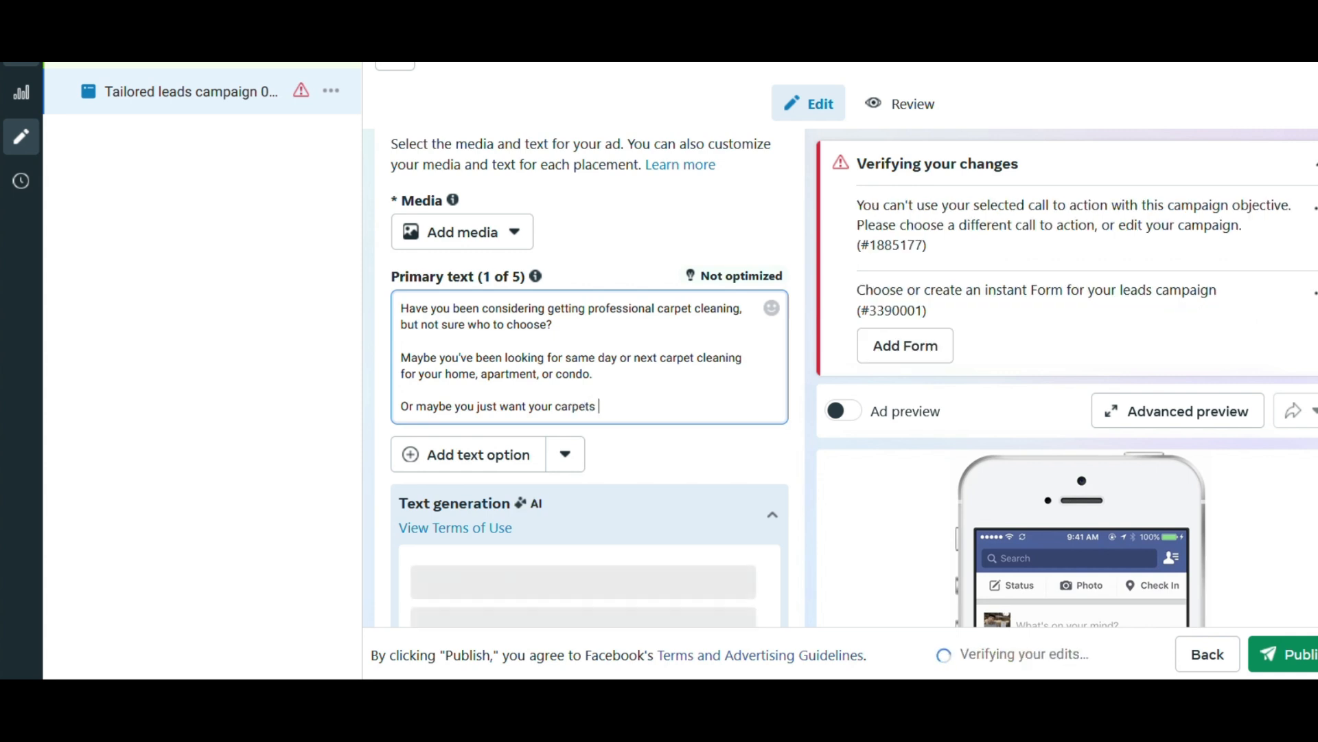
pyautogui.write('deep cl')
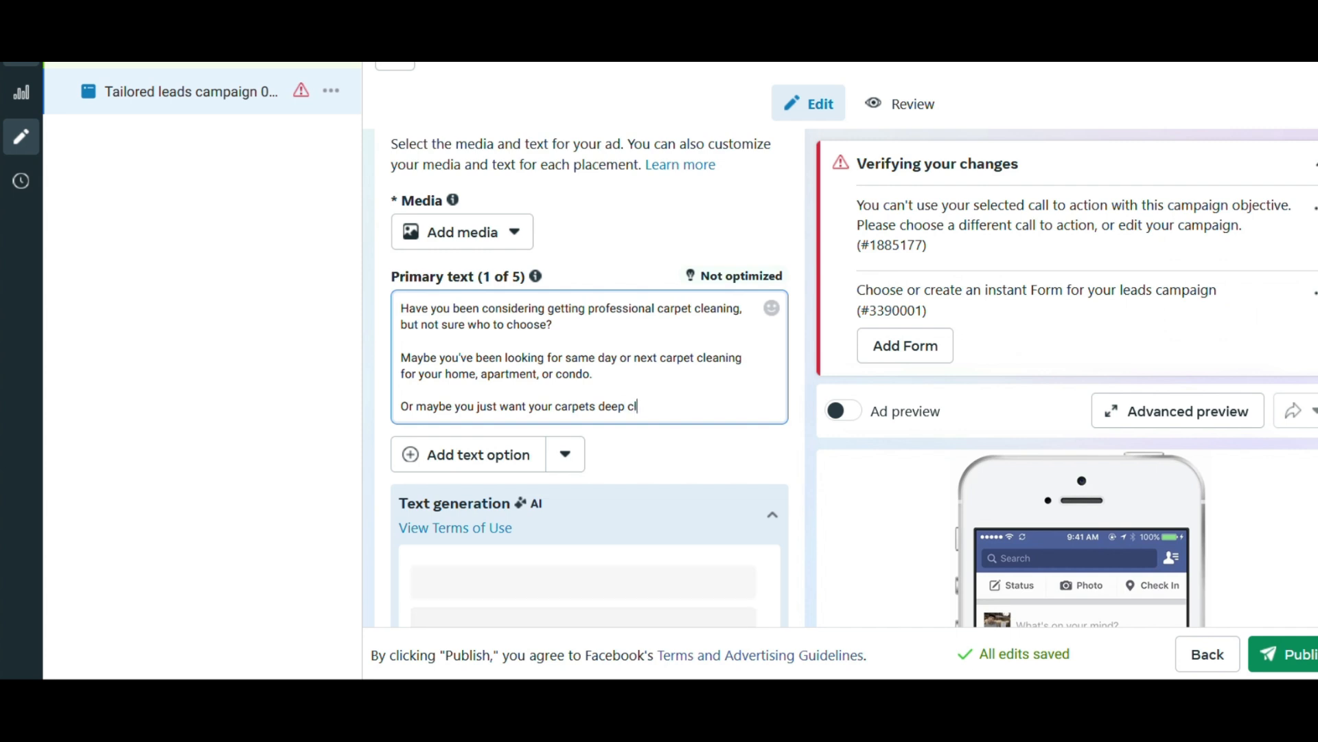
pyautogui.write('eaned and fresh')
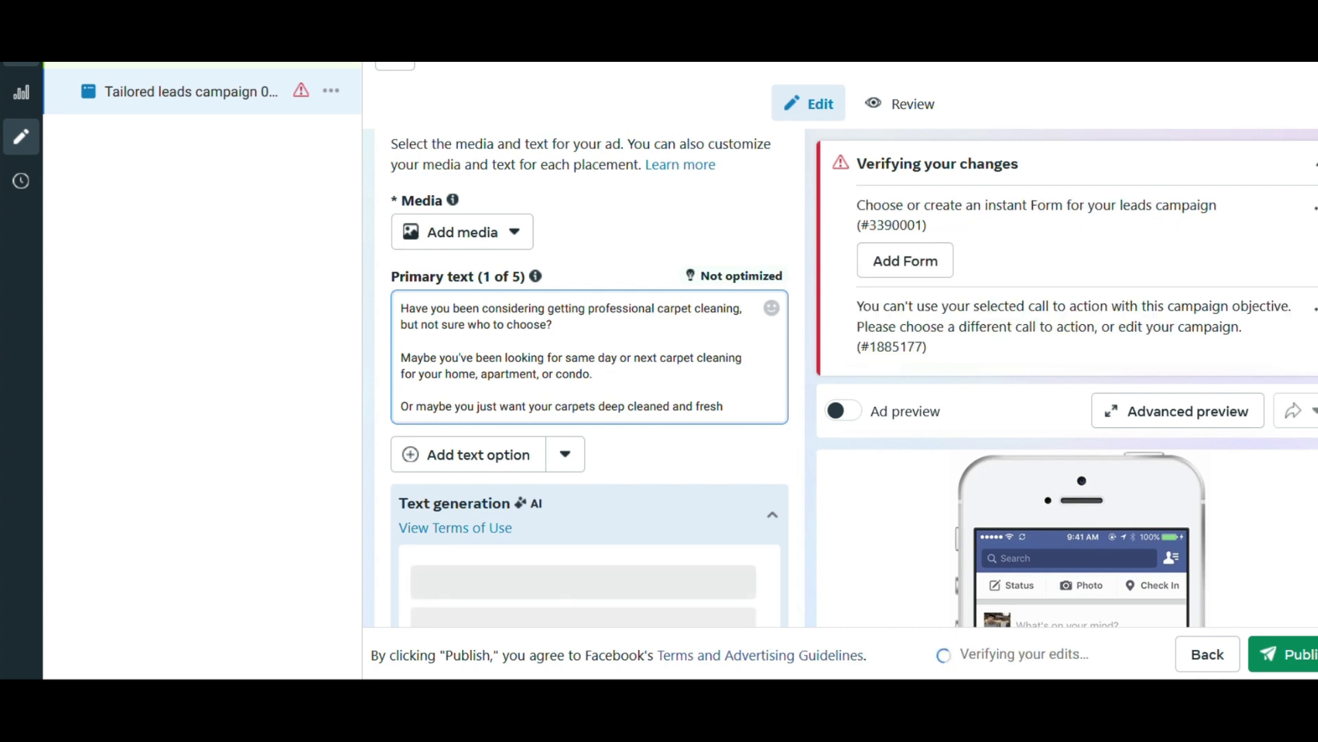
# Add the line "Whatever the case we can help!" as a separate paragraph of the primary text.
pyautogui.press('Return')
pyautogui.press('Return')
pyautogui.write('Whaterver the')
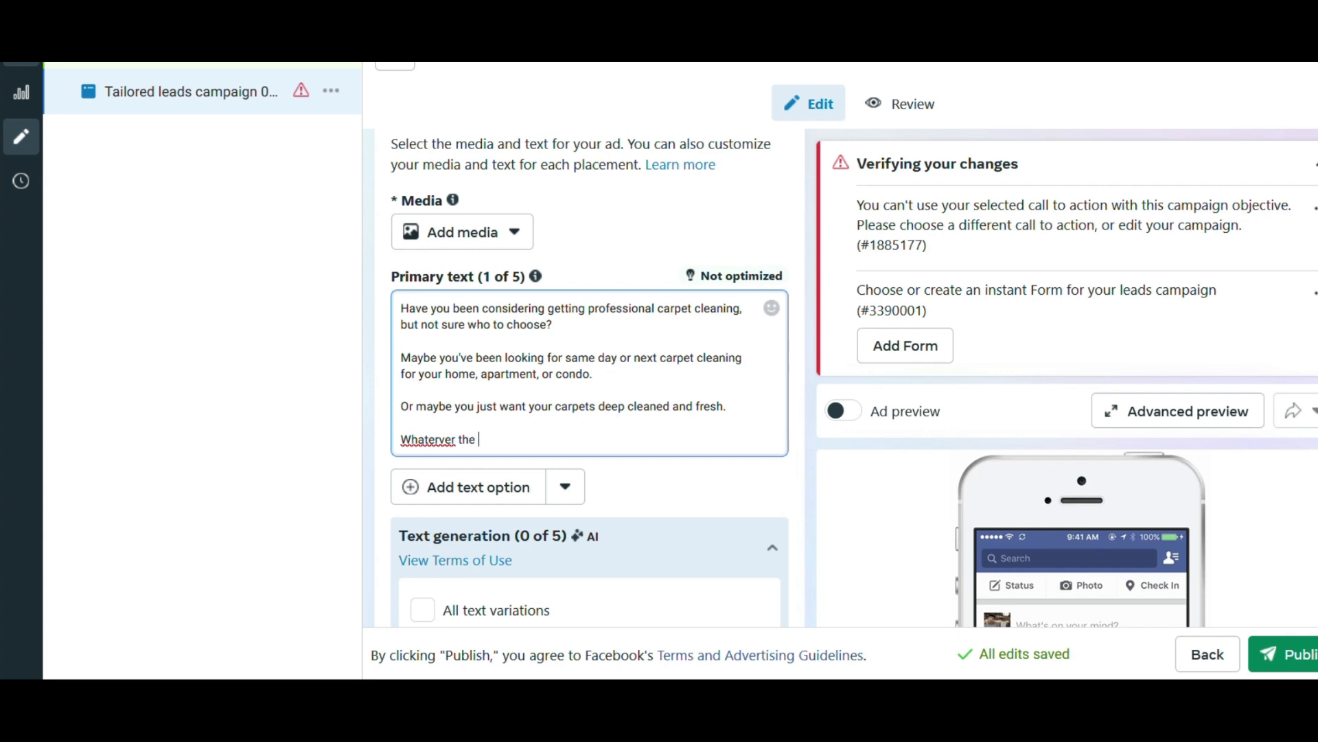
pyautogui.press('BackSpace')
pyautogui.press('BackSpace')
pyautogui.press('BackSpace')
pyautogui.press('BackSpace')
pyautogui.press('BackSpace')
pyautogui.press('BackSpace')
pyautogui.press('BackSpace')
pyautogui.write('ver the case we can')
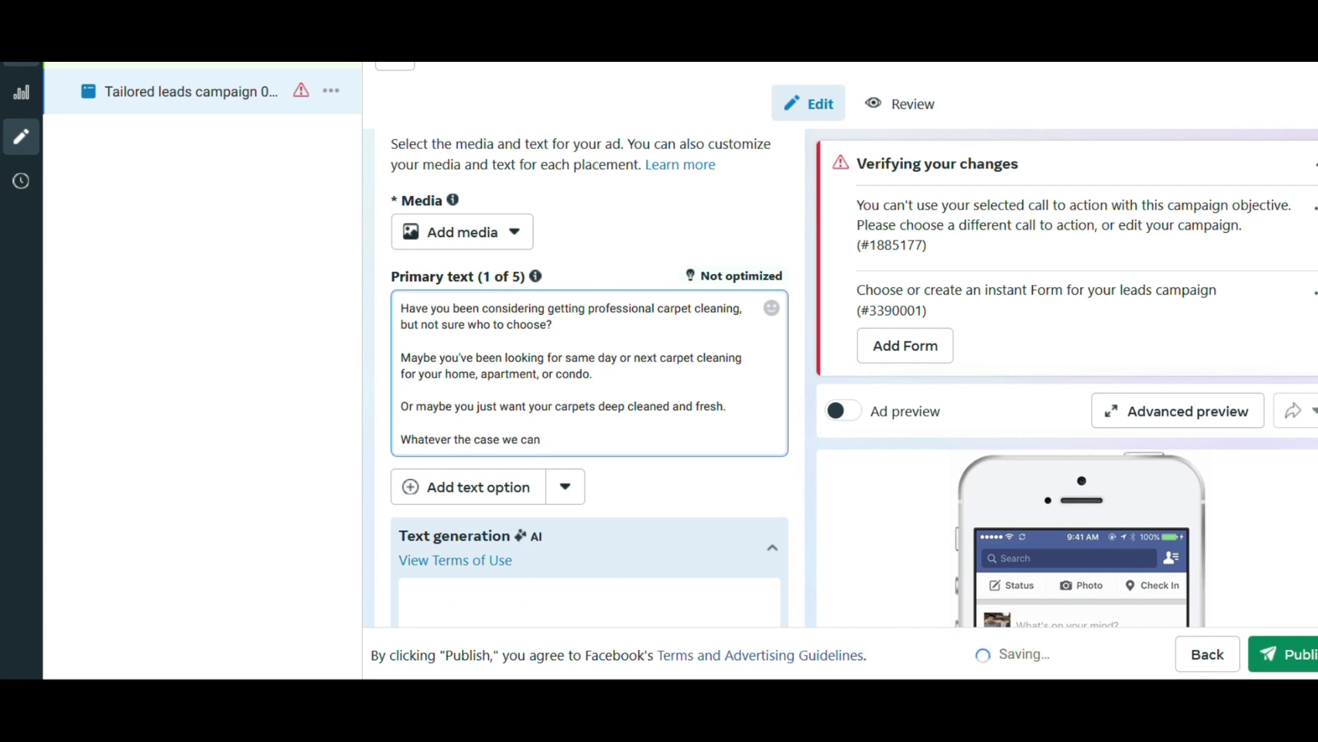
pyautogui.write(' help!')
# Start a new paragraph of the primary text with "At, XYZ Houston Carpet Cleaning we offer".
pyautogui.press('Return')
pyautogui.press('Return')
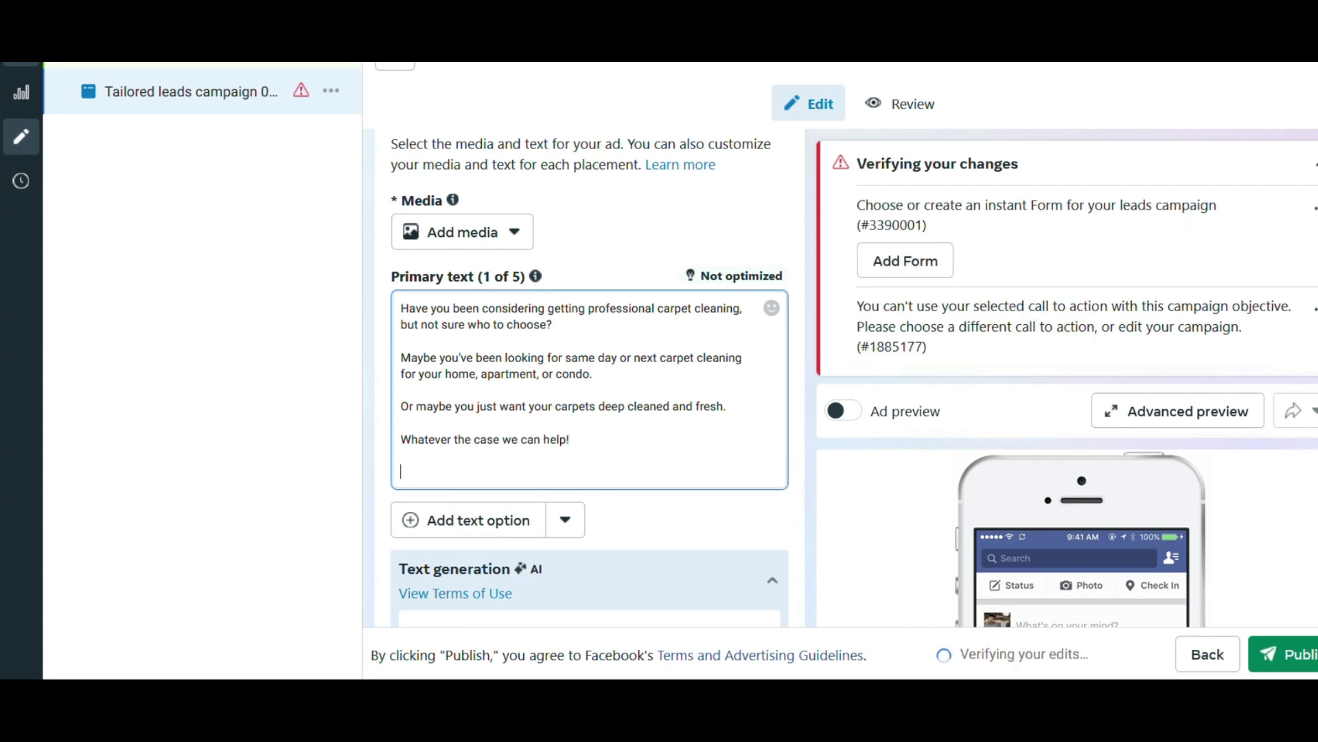
pyautogui.write('At,')
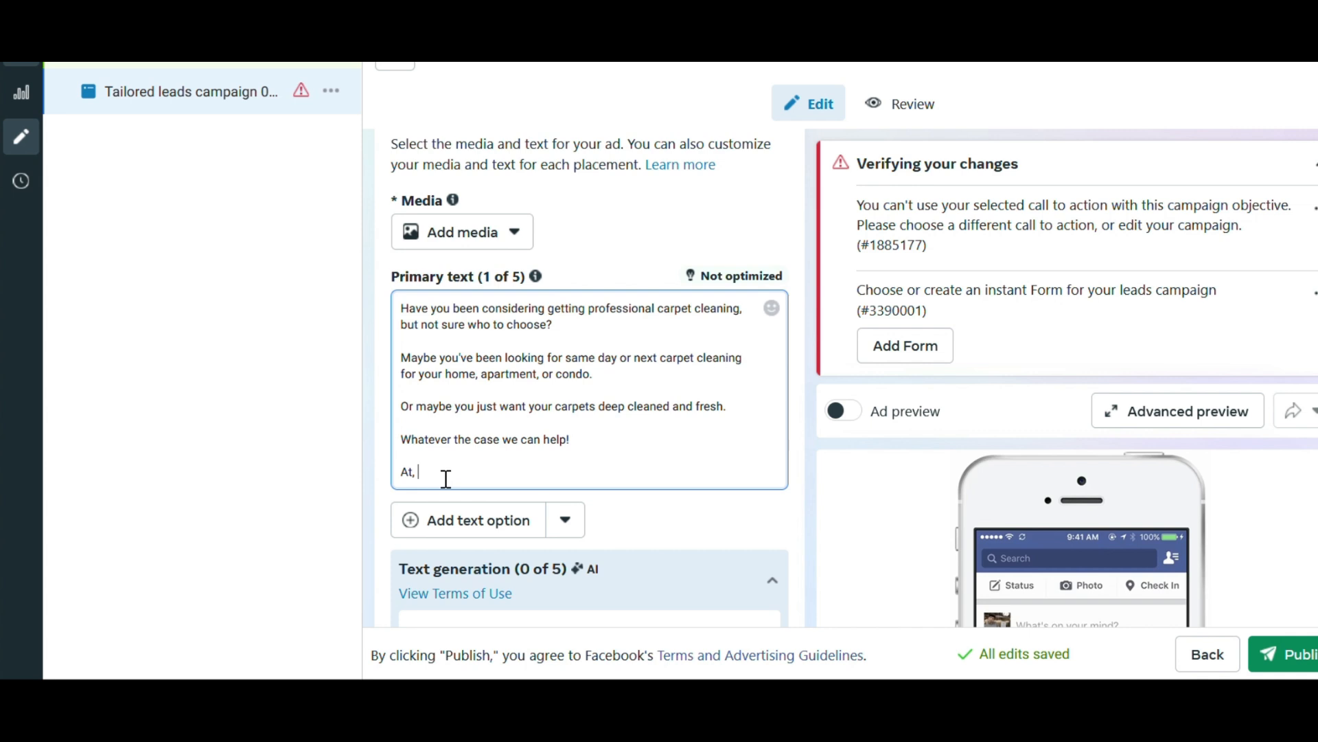
pyautogui.write('XYZ Houston Carpet Cleaning we offer')
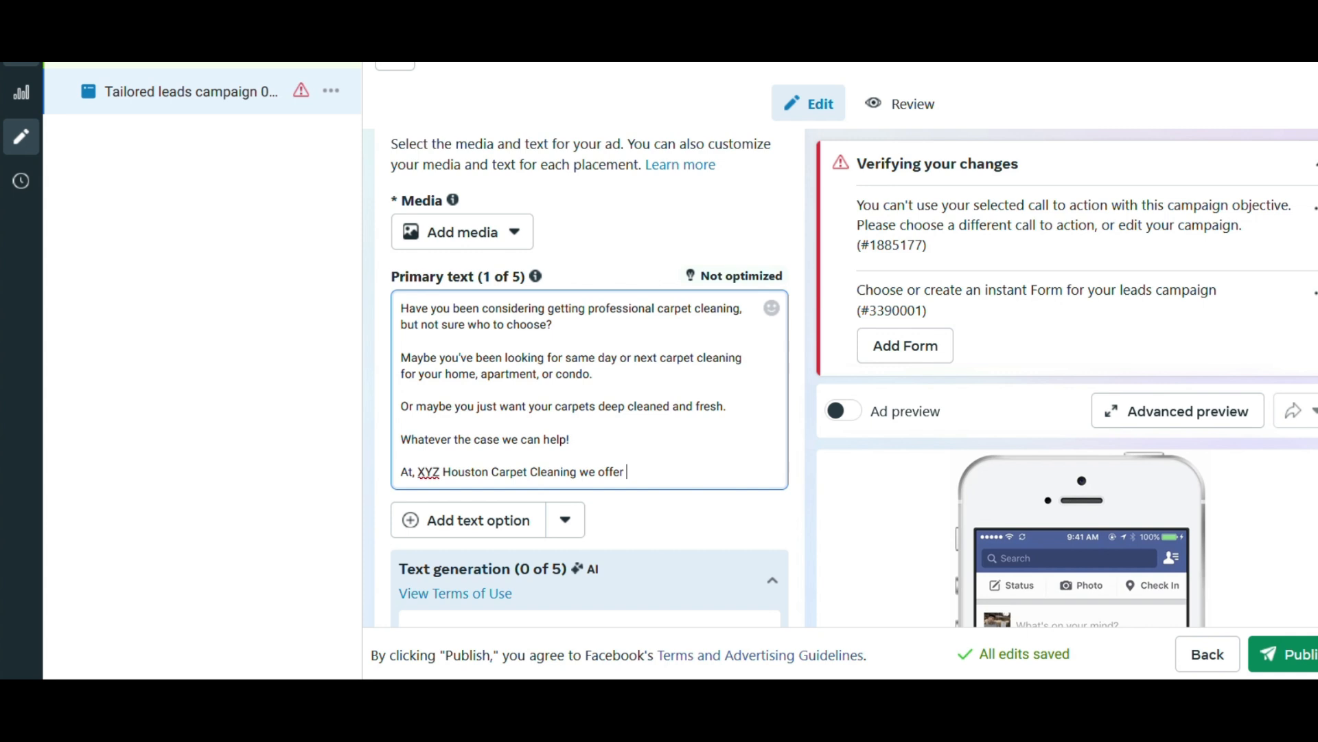
pyautogui.write('rofessional')
pyautogui.press('BackSpace')
pyautogui.press('BackSpace')
pyautogui.press('BackSpace')
pyautogui.press('BackSpace')
pyautogui.press('BackSpace')
pyautogui.press('BackSpace')
pyautogui.press('BackSpace')
pyautogui.press('BackSpace')
pyautogui.press('BackSpace')
pyautogui.press('BackSpace')
pyautogui.press('BackSpace')
pyautogui.press('BackSpace')
# Complete the company sentence with "deep steam cleaning services that can remove even the toughest stains and odors.".
pyautogui.write('deep steam cleaning')
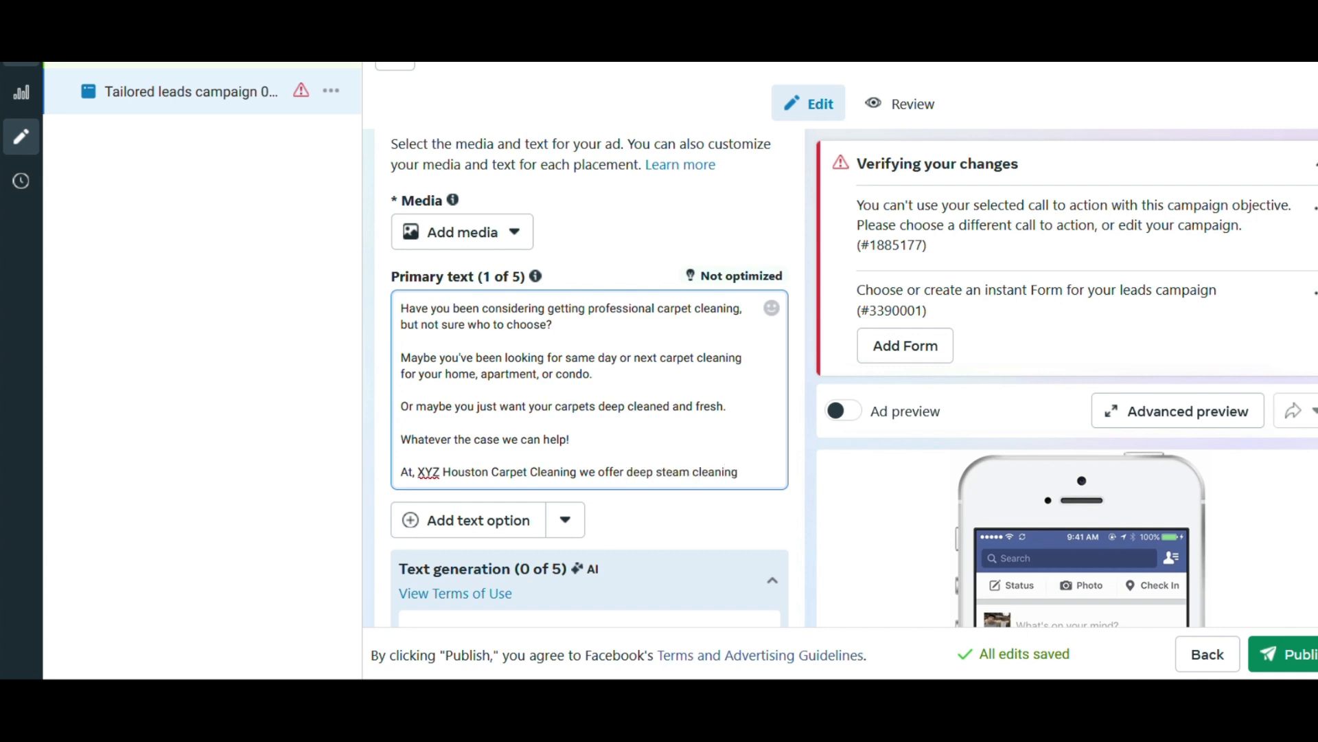
pyautogui.write(' services th')
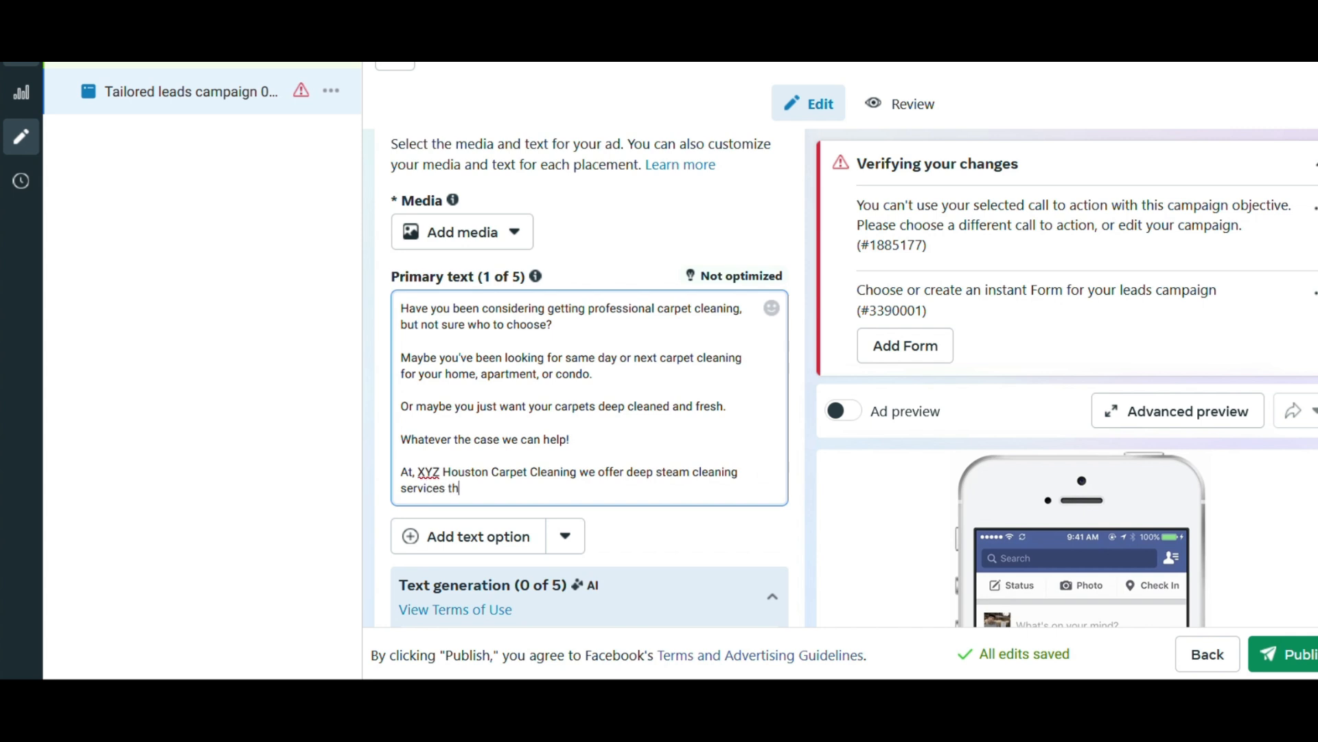
pyautogui.write('at can remove even ')
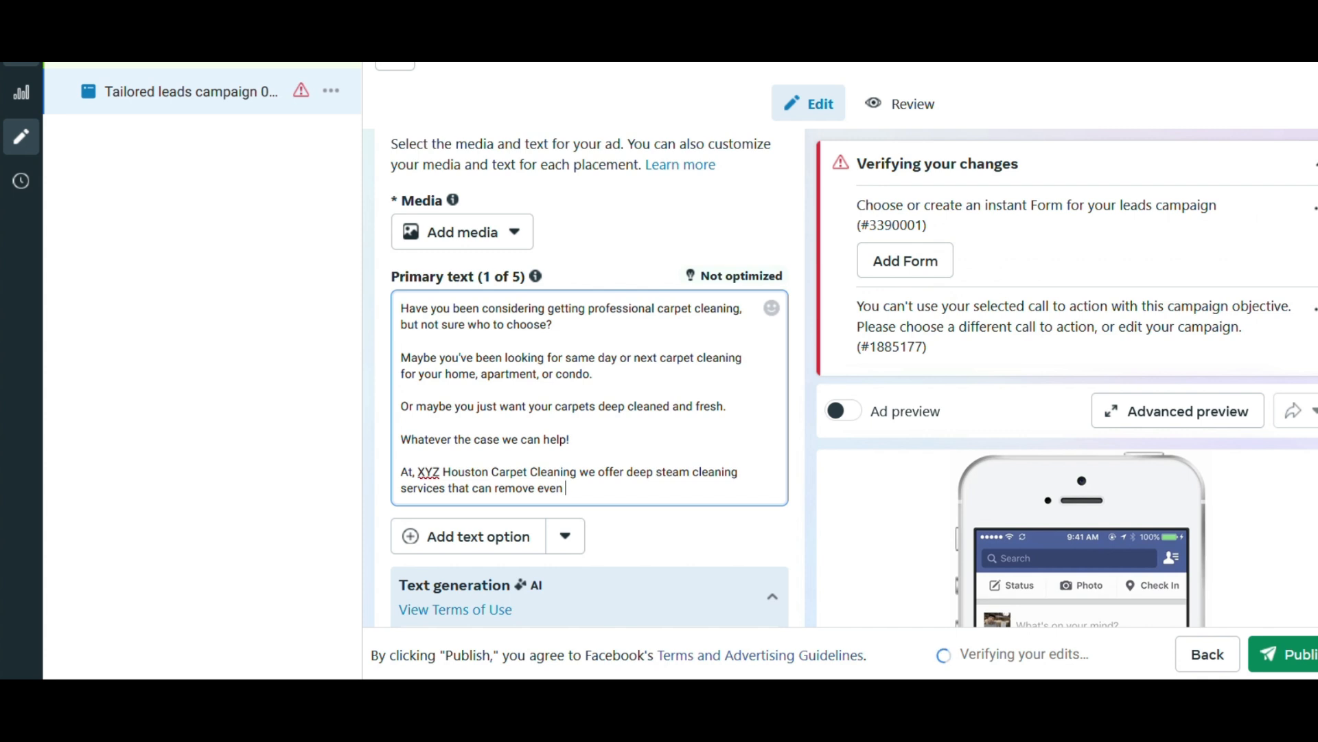
pyautogui.write('the toughest stains and ')
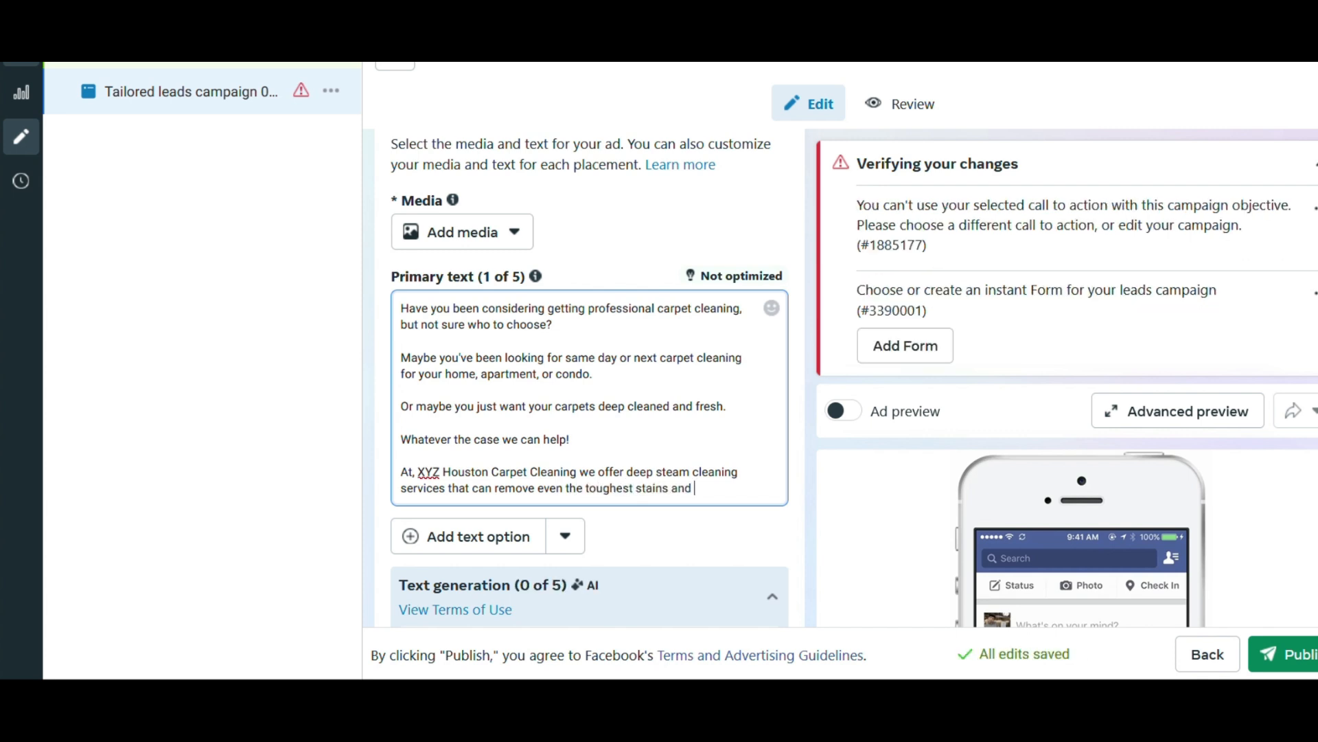
pyautogui.write('odors.')
# Begin the next sentence with "And right now we are offering our Upholstery cleaning package".
pyautogui.write('And right now')
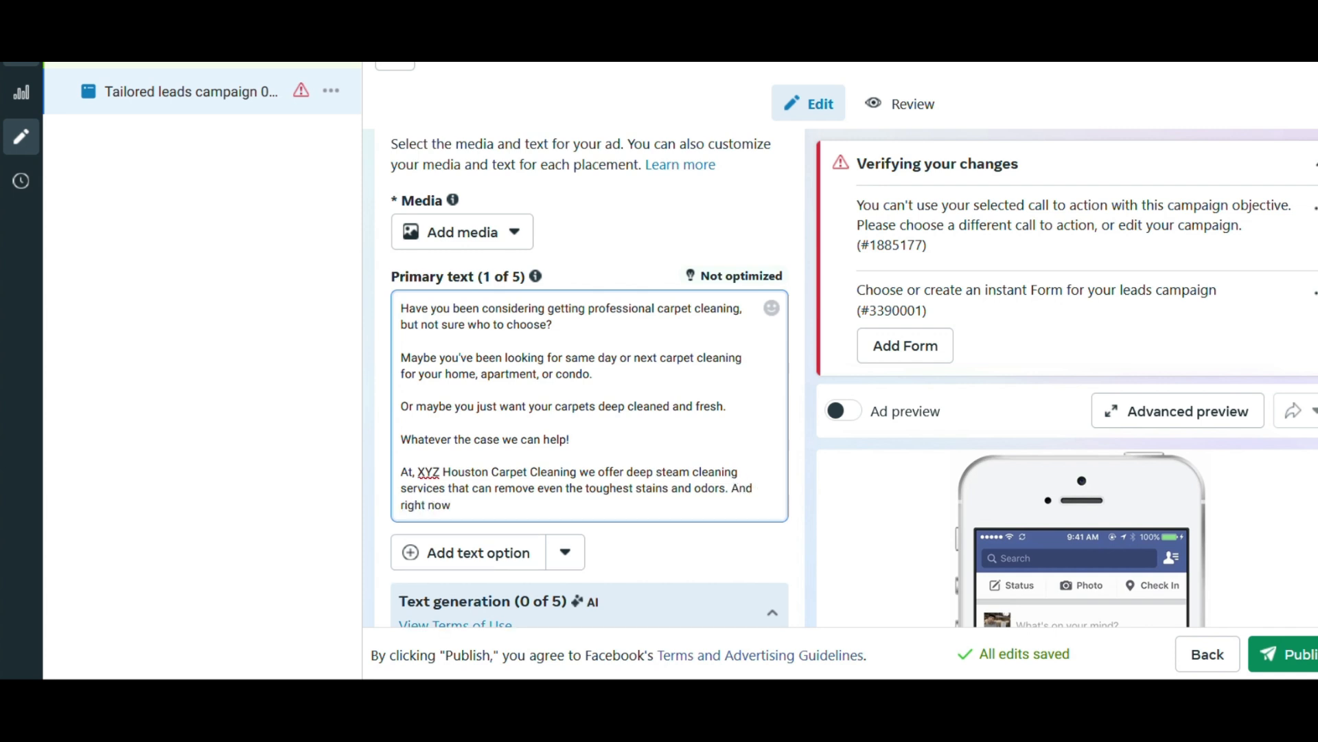
pyautogui.write(' we are offering our')
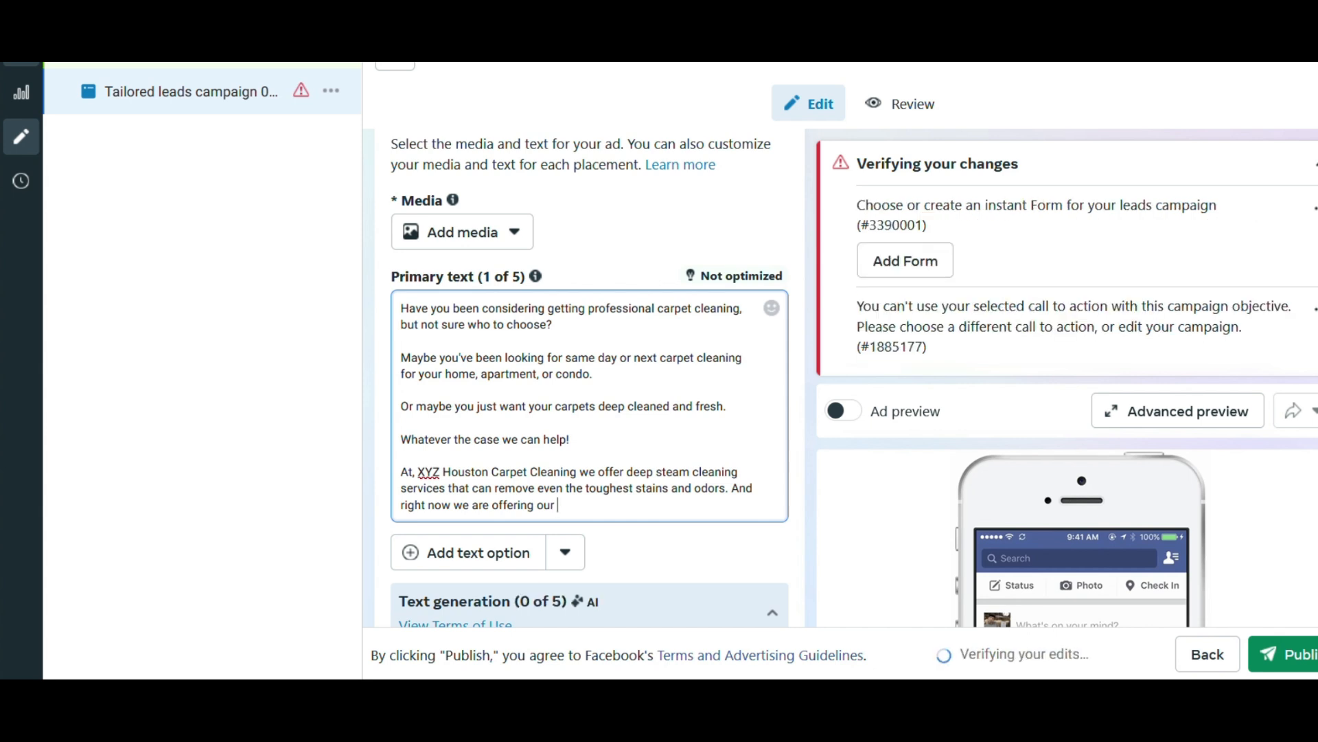
pyautogui.write('up')
pyautogui.press('BackSpace')
pyautogui.press('BackSpace')
pyautogui.write('U')
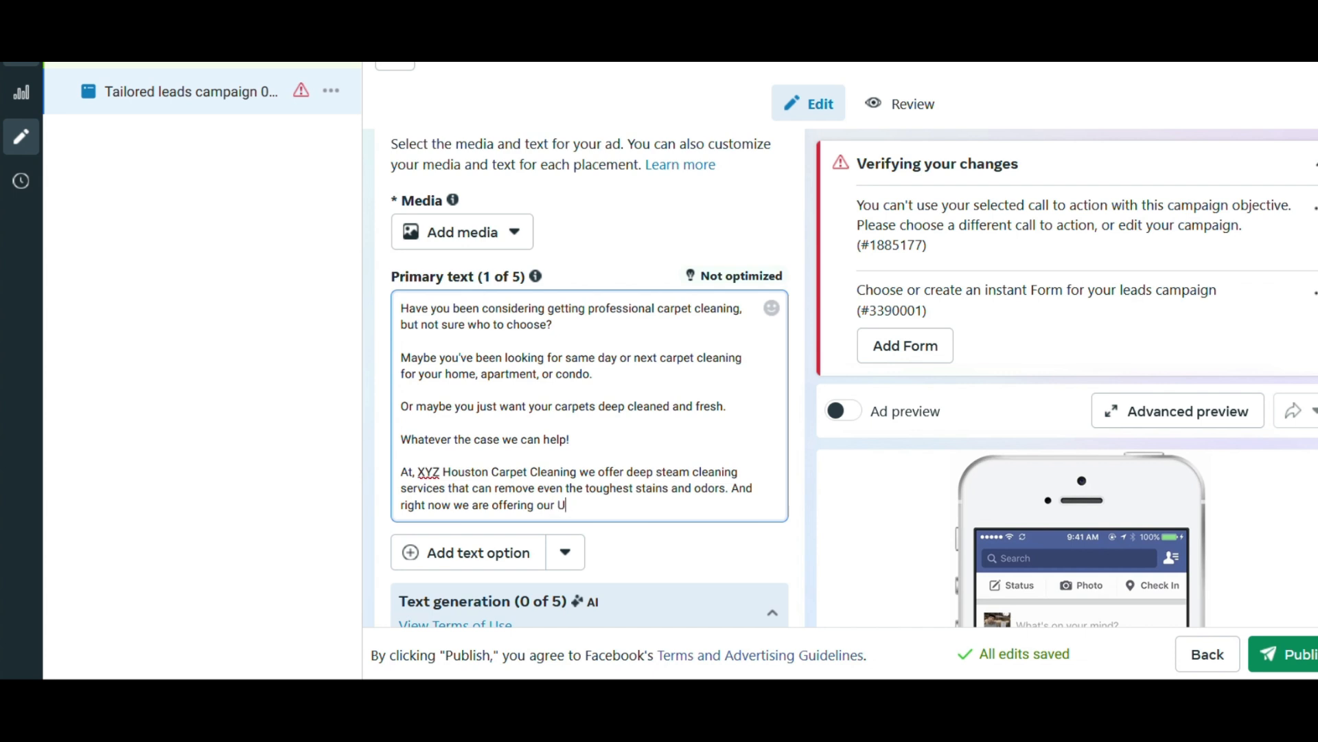
pyautogui.write('pholstery ')
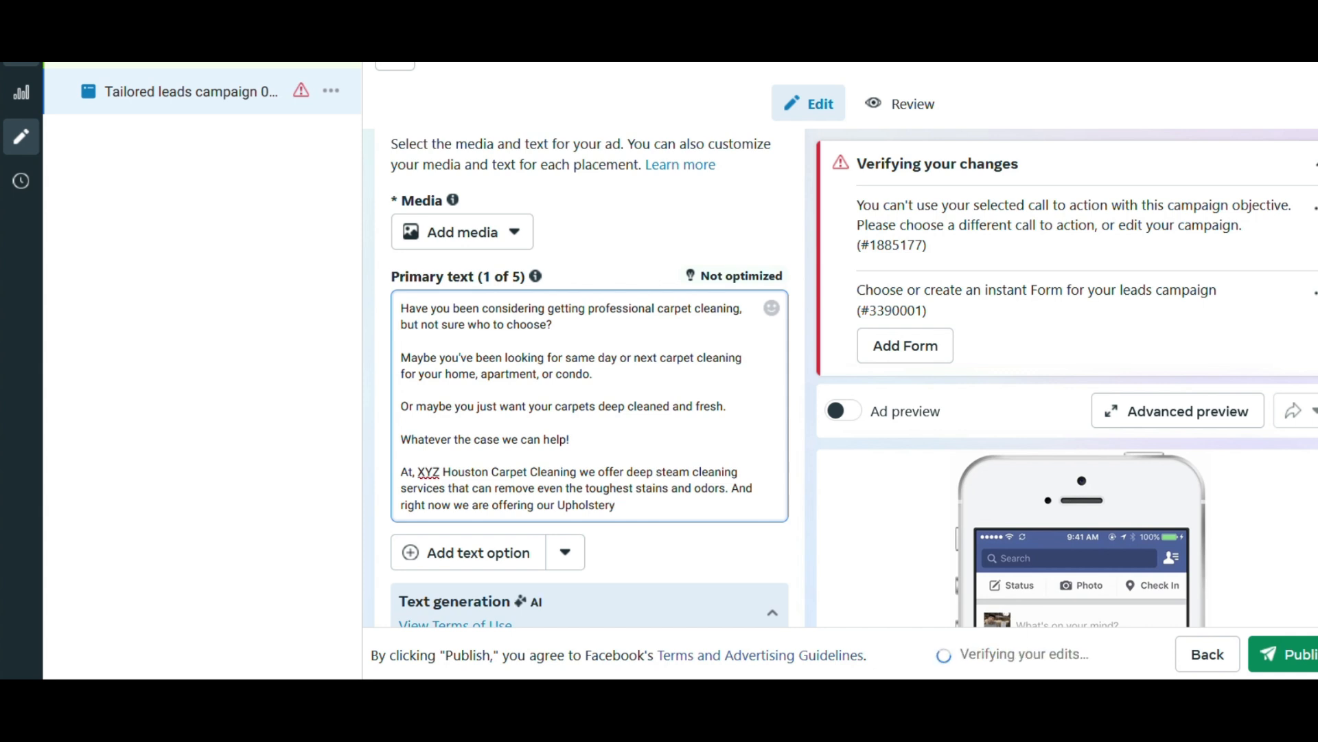
pyautogui.write('cleaning')
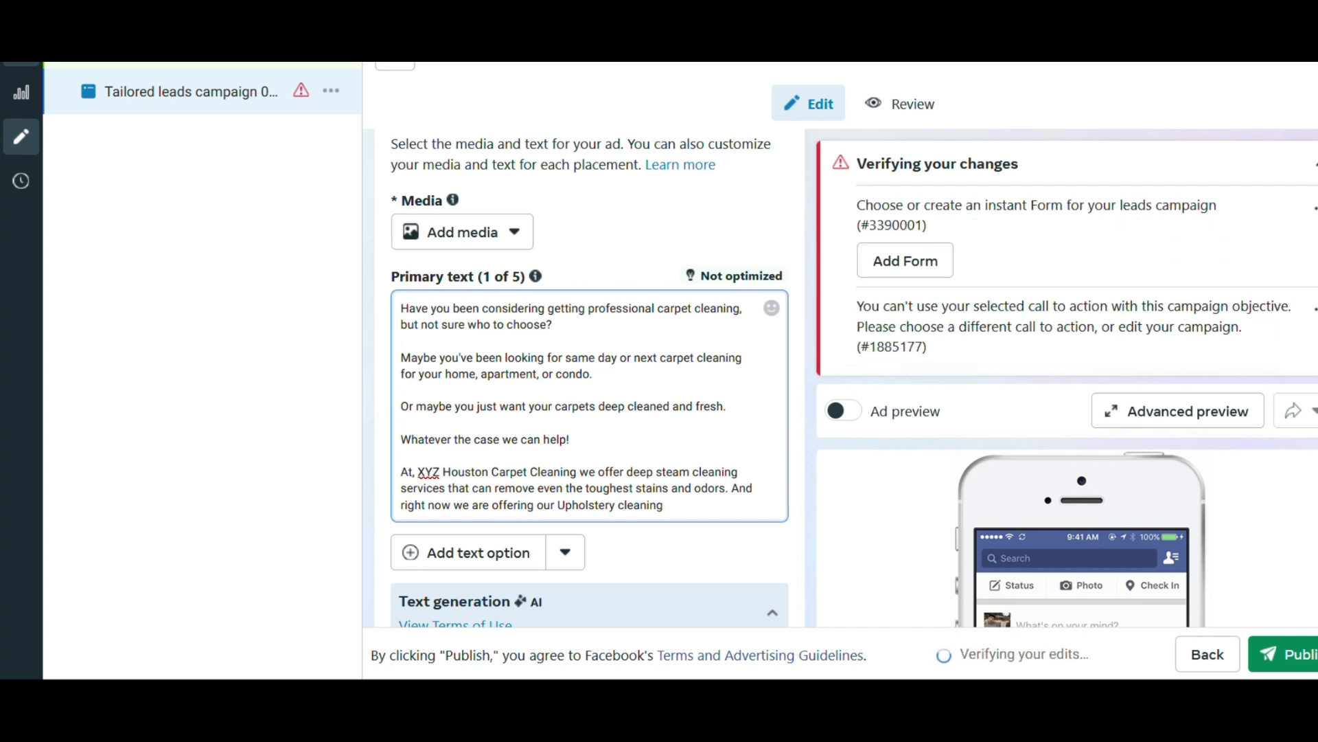
pyautogui.write(' package with any')
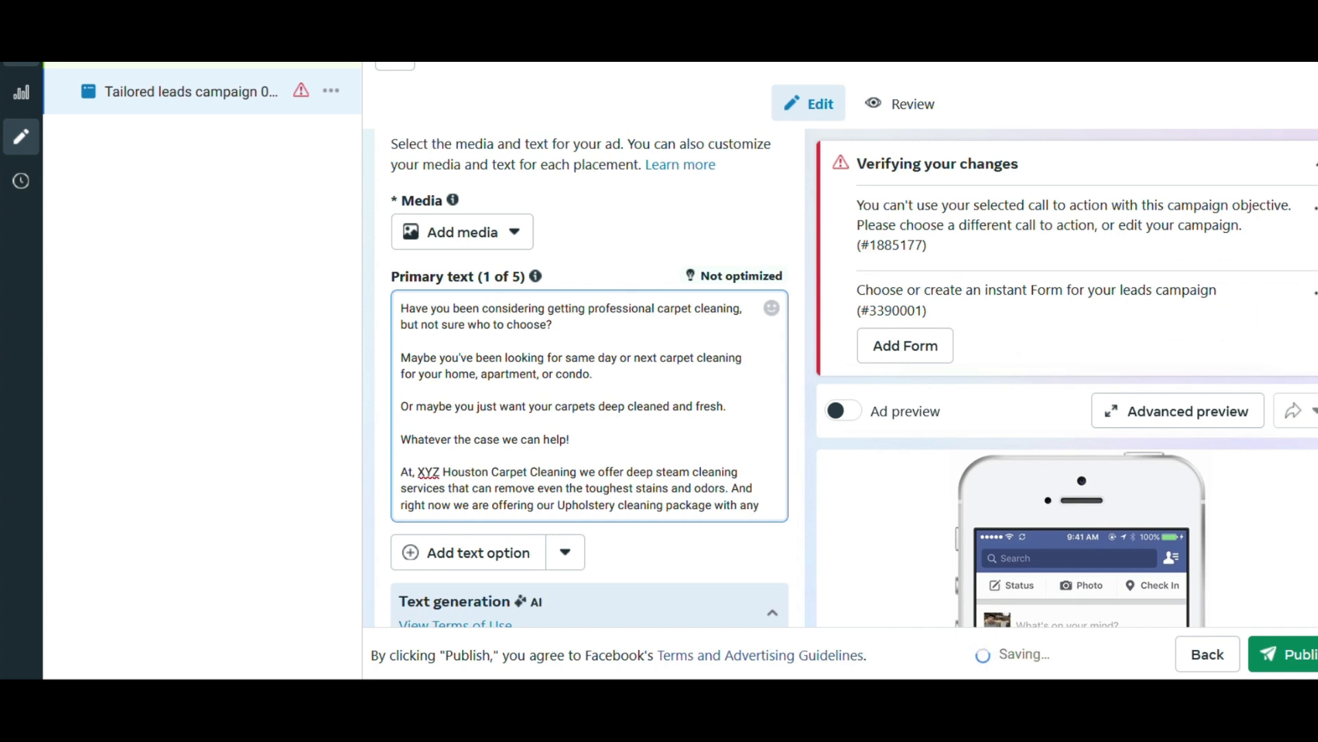
pyautogui.write(' 3 roms')
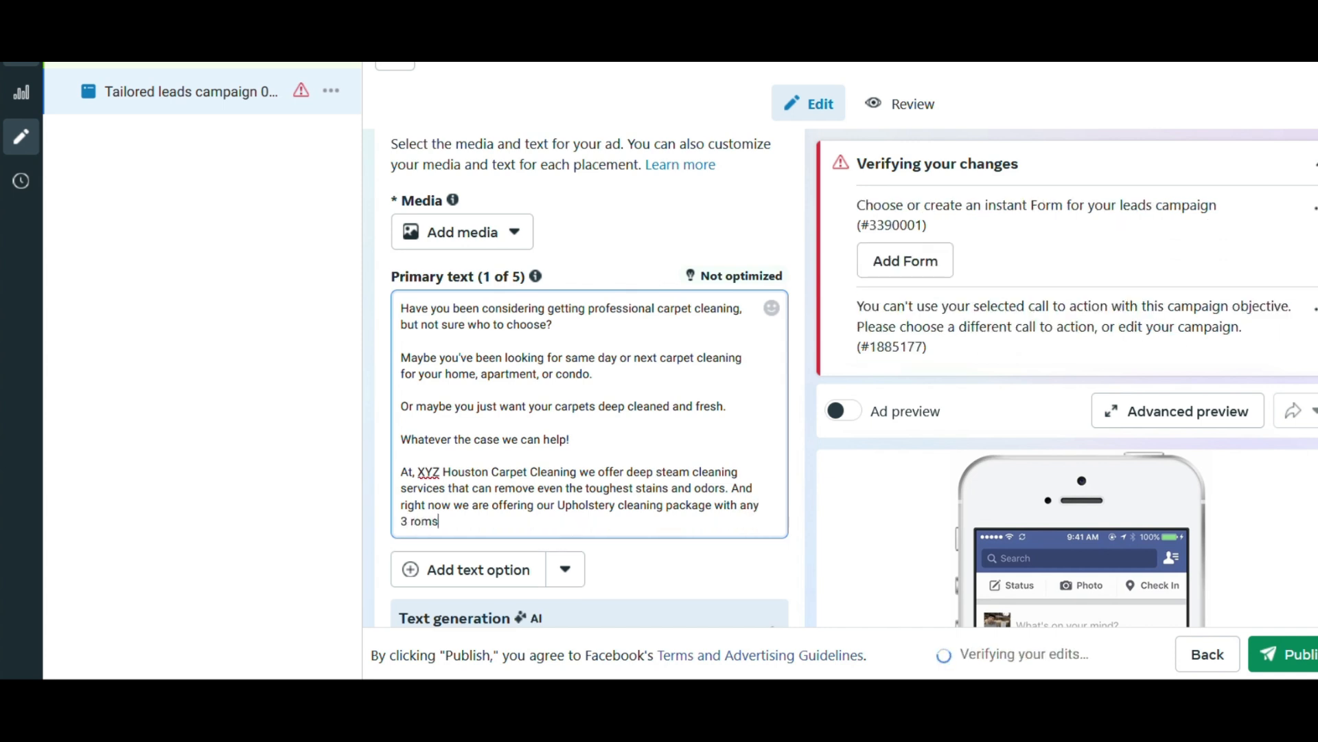
pyautogui.press('BackSpace')
pyautogui.press('BackSpace')
pyautogui.press('BackSpace')
pyautogui.press('BackSpace')
pyautogui.press('BackSpace')
pyautogui.press('BackSpace')
pyautogui.press('BackSpace')
pyautogui.press('BackSpace')
pyautogui.press('BackSpace')
pyautogui.press('BackSpace')
pyautogui.press('BackSpace')
pyautogui.press('BackSpace')
pyautogui.press('BackSpace')
pyautogui.press('BackSpace')
# Finish the offer sentence with "when you book three or more rooms of carpet cleaning." and leave a blank line below it.
pyautogui.write('hen you bok')
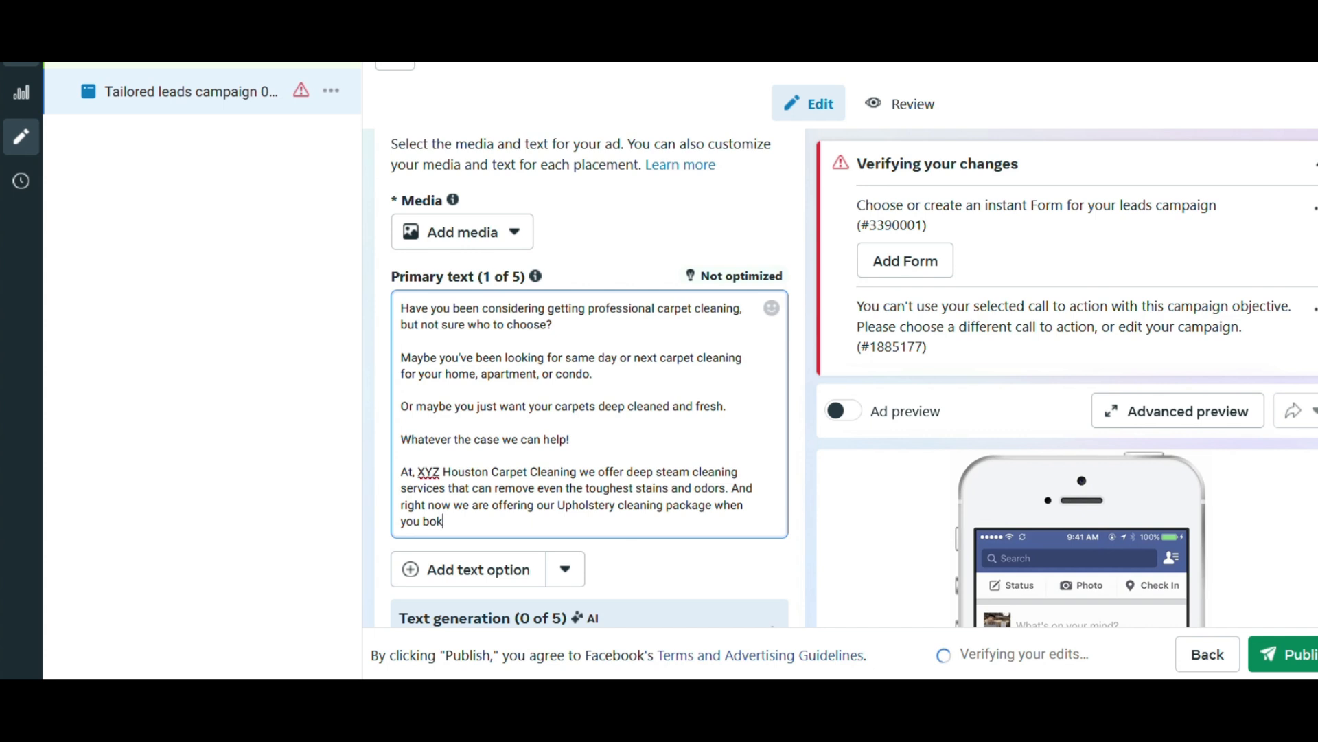
pyautogui.press('BackSpace')
pyautogui.write('ok ')
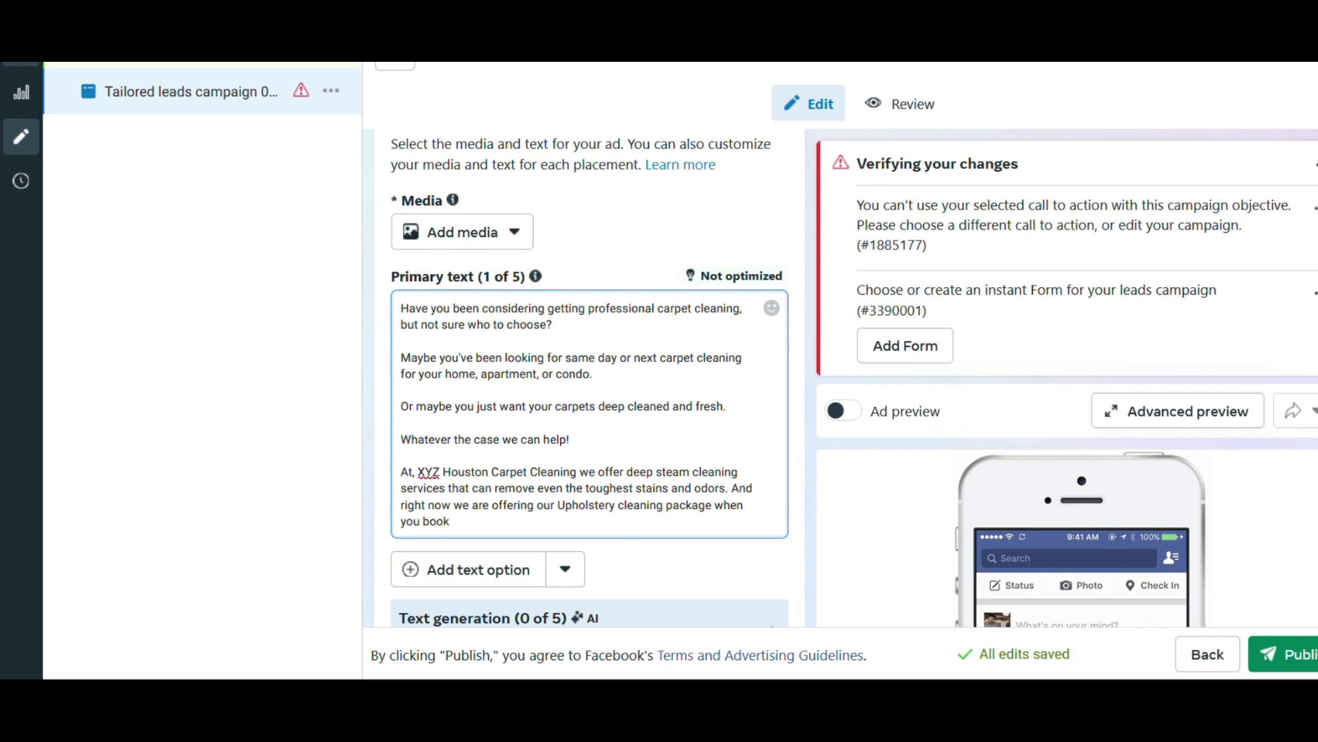
pyautogui.write('three o')
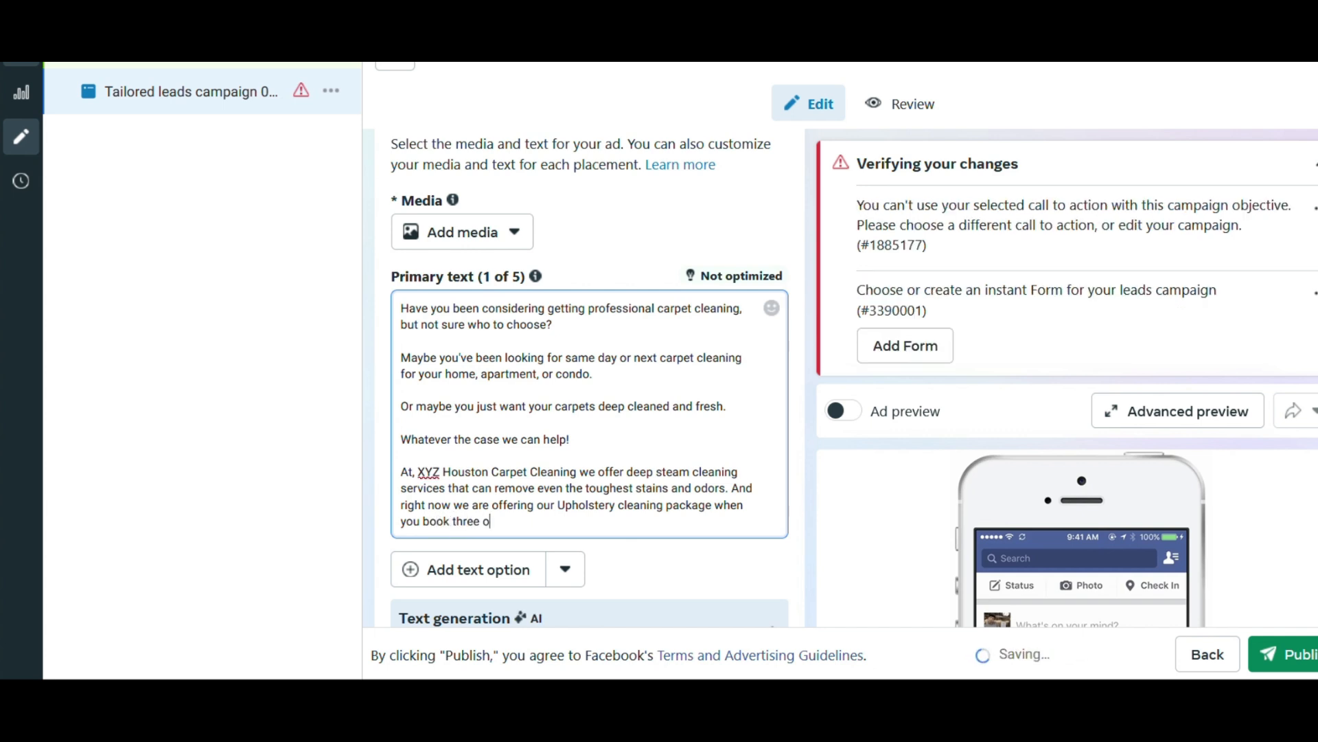
pyautogui.write('r more rooms o')
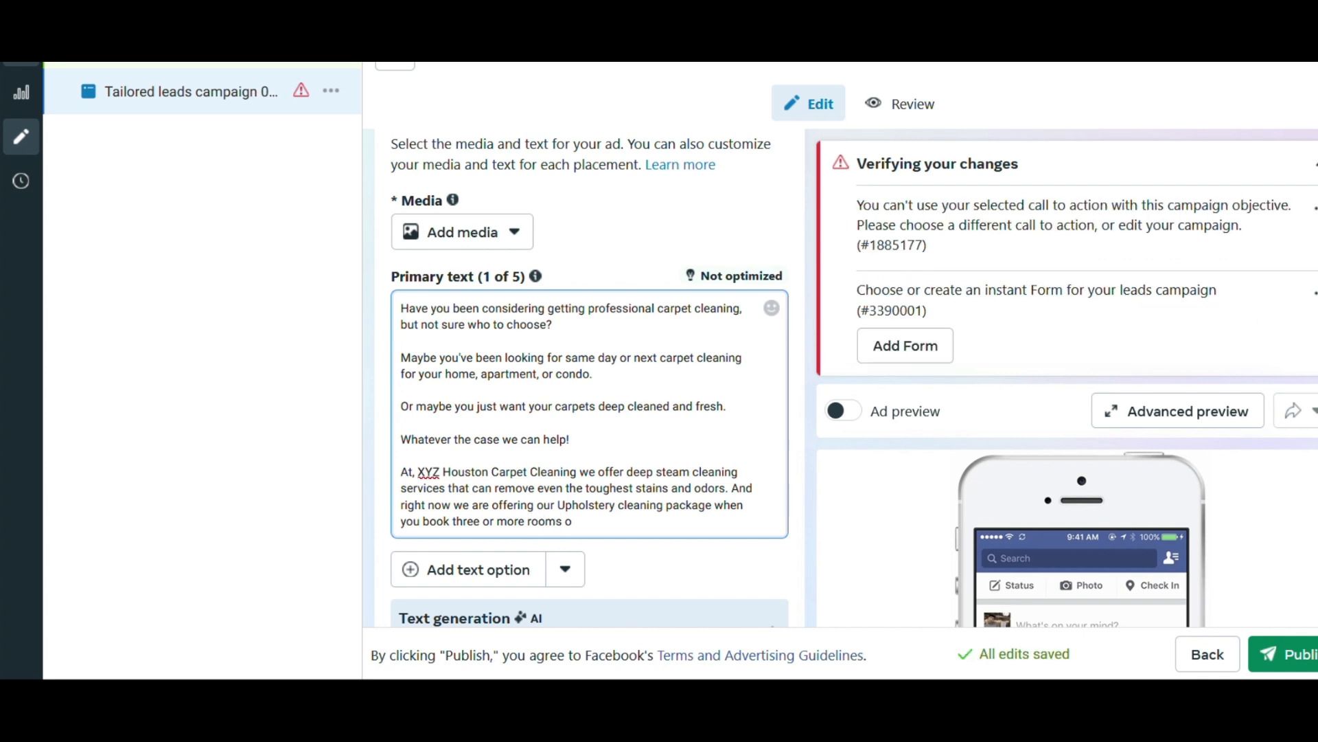
pyautogui.write('f carpet cleaning')
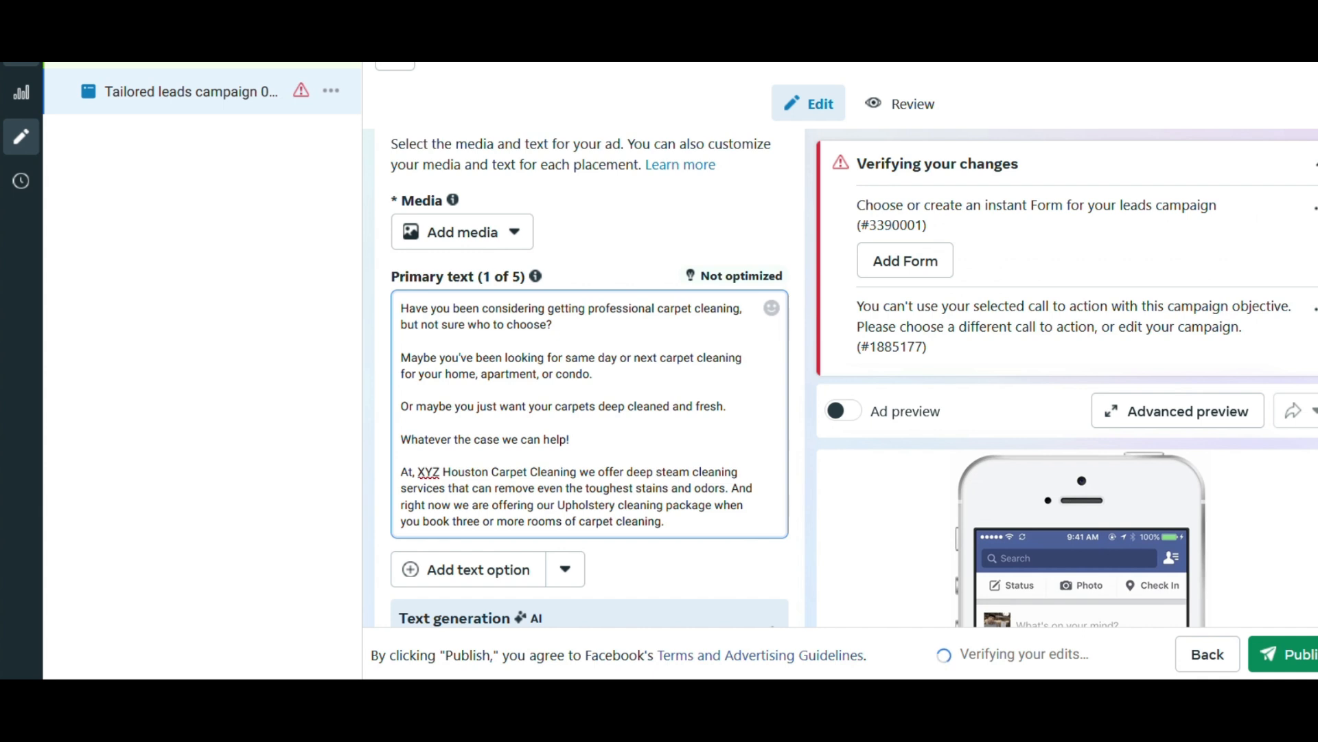
pyautogui.write('.')
pyautogui.press('Return')
pyautogui.press('Return')
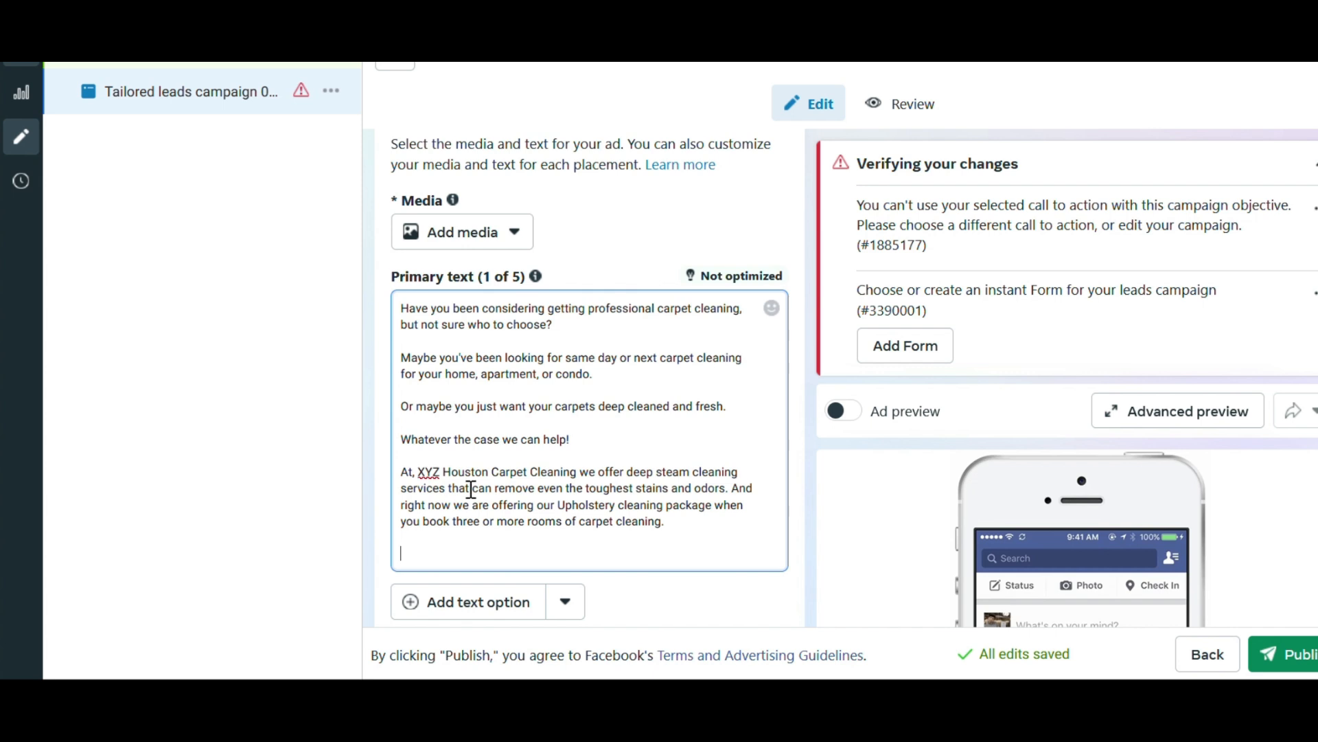
# Split the "And right now" sentence into its own paragraph, with ellipses after "odors" and before "And".
pyautogui.click(732, 489)
pyautogui.press('Return')
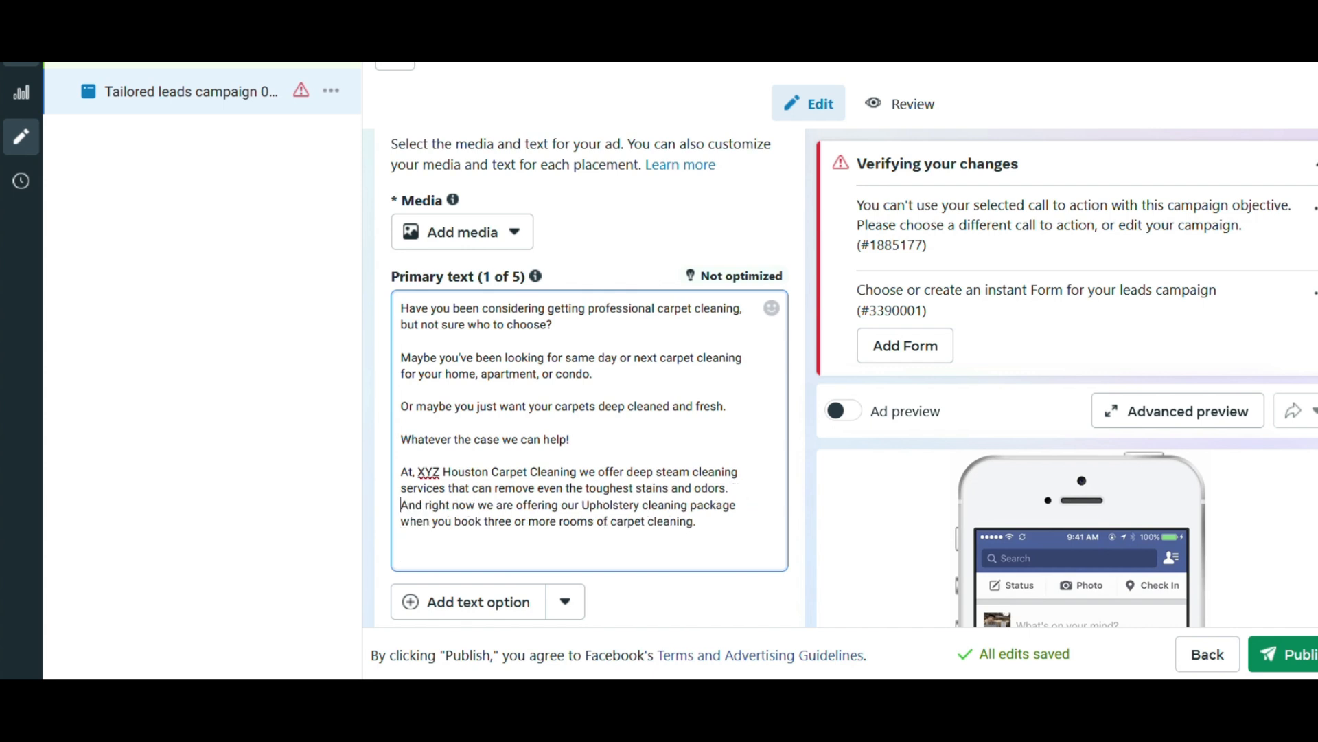
pyautogui.press('Return')
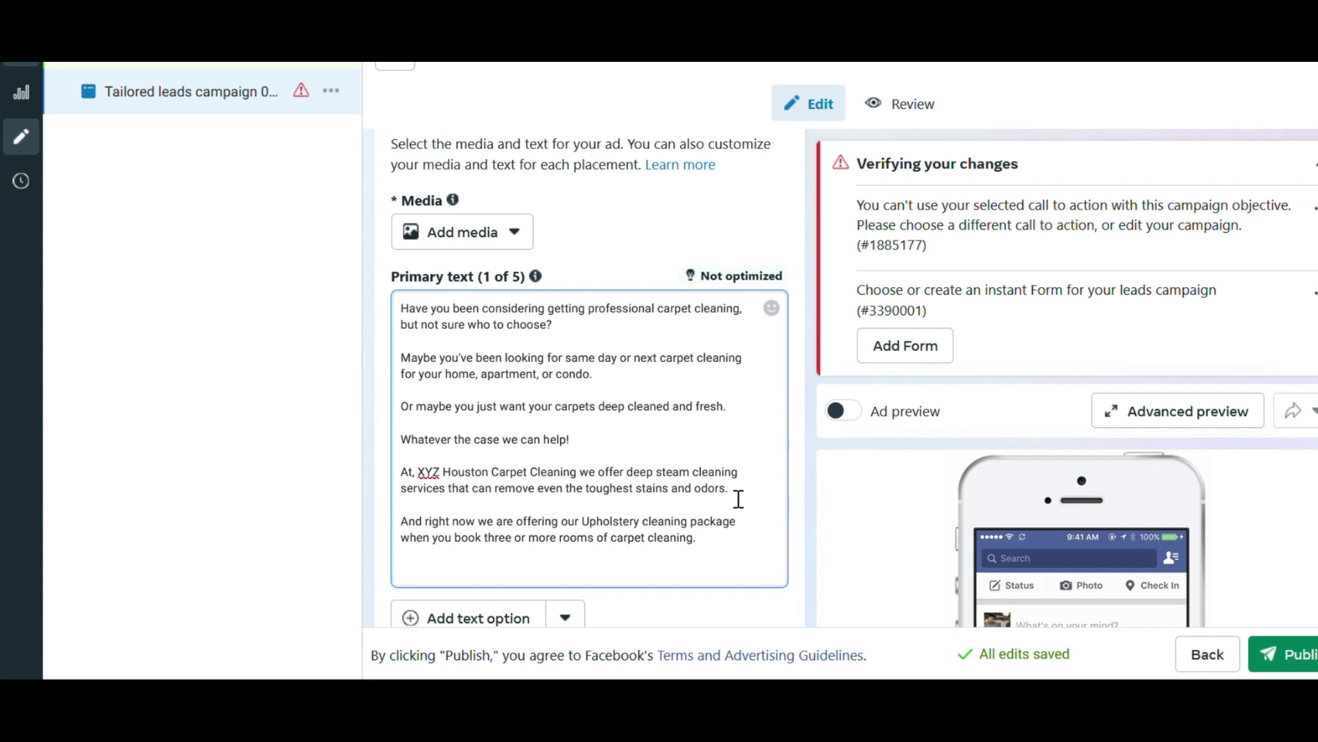
pyautogui.write('..')
pyautogui.moveTo(410, 537); pyautogui.dragTo(417, 538)
pyautogui.press('Left')
pyautogui.write('...')
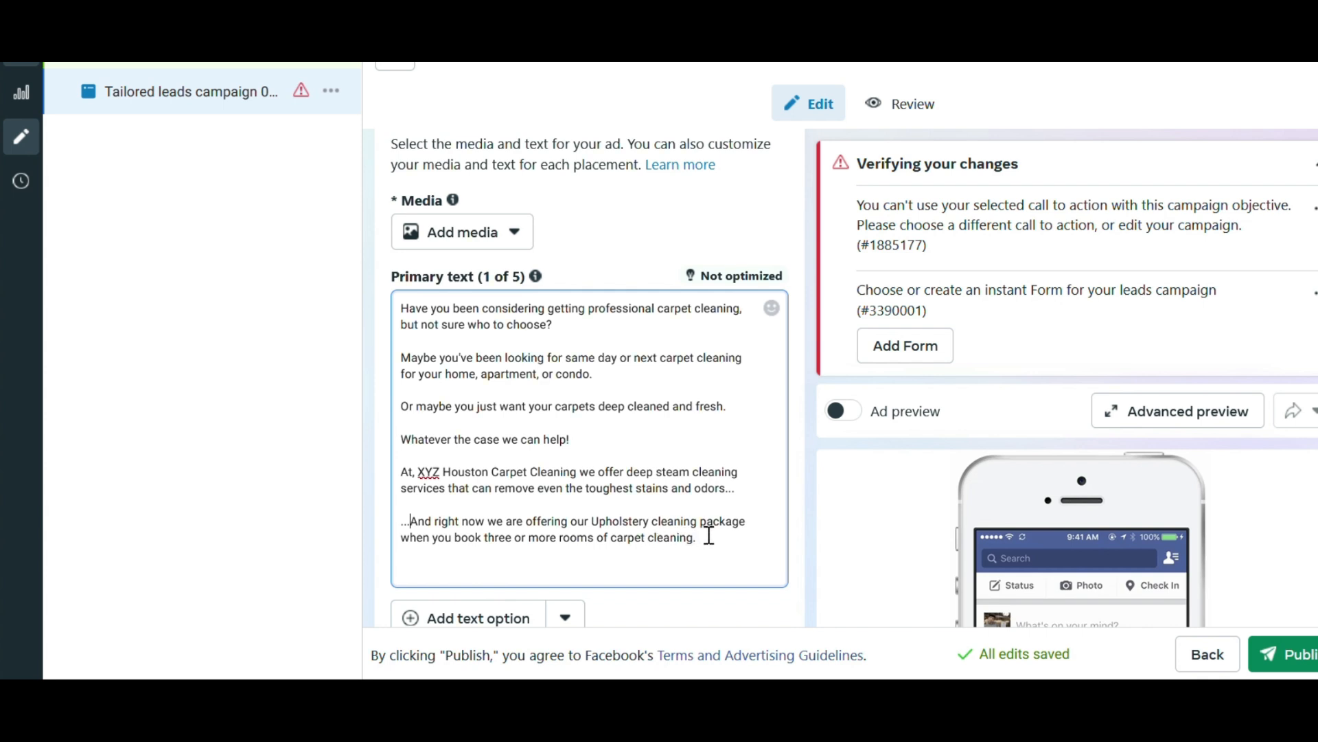
# Change the word "package" in the upholstery cleaning offer to "special".
pyautogui.moveTo(740, 523); pyautogui.dragTo(709, 510)
pyautogui.write('special')
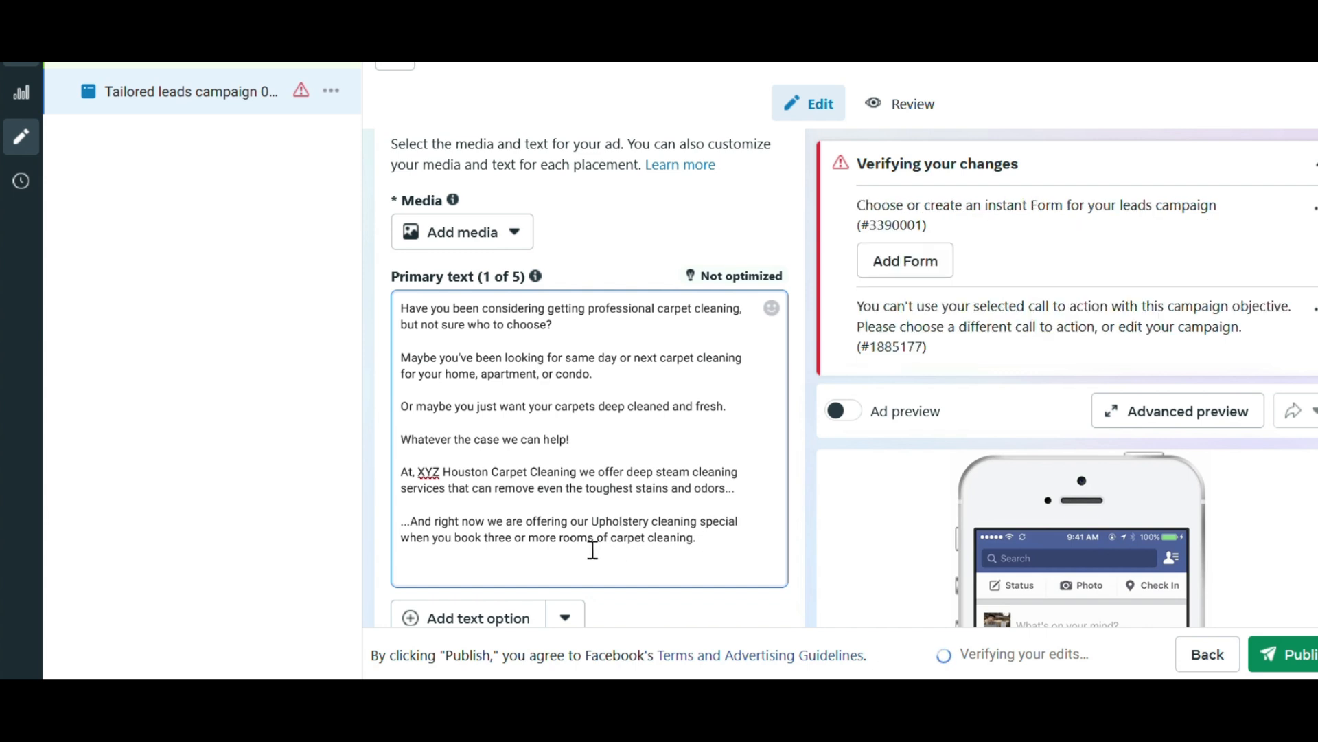
pyautogui.moveTo(730, 521); pyautogui.dragTo(742, 545)
pyautogui.click(741, 546)
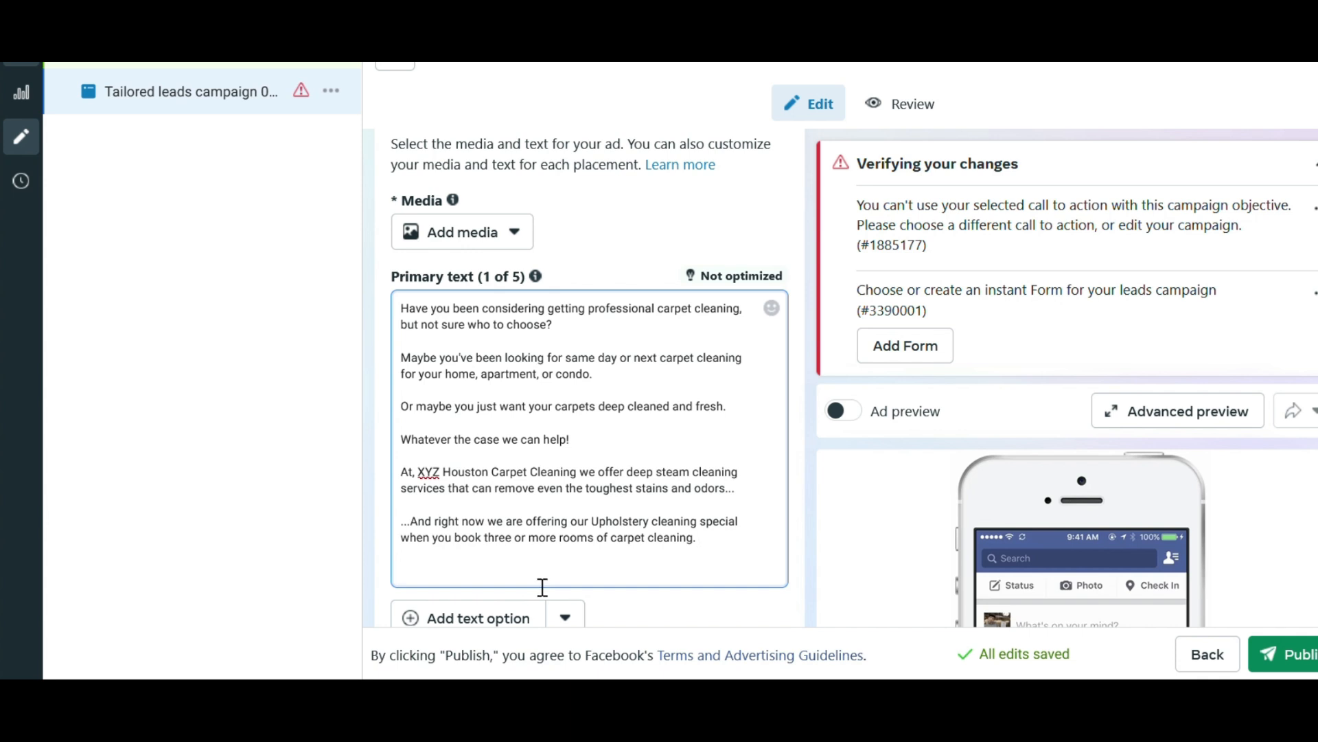
pyautogui.press('Return')
pyautogui.press('Return')
pyautogui.write('Upholstery')
pyautogui.press('BackSpace')
pyautogui.press('BackSpace')
pyautogui.press('BackSpace')
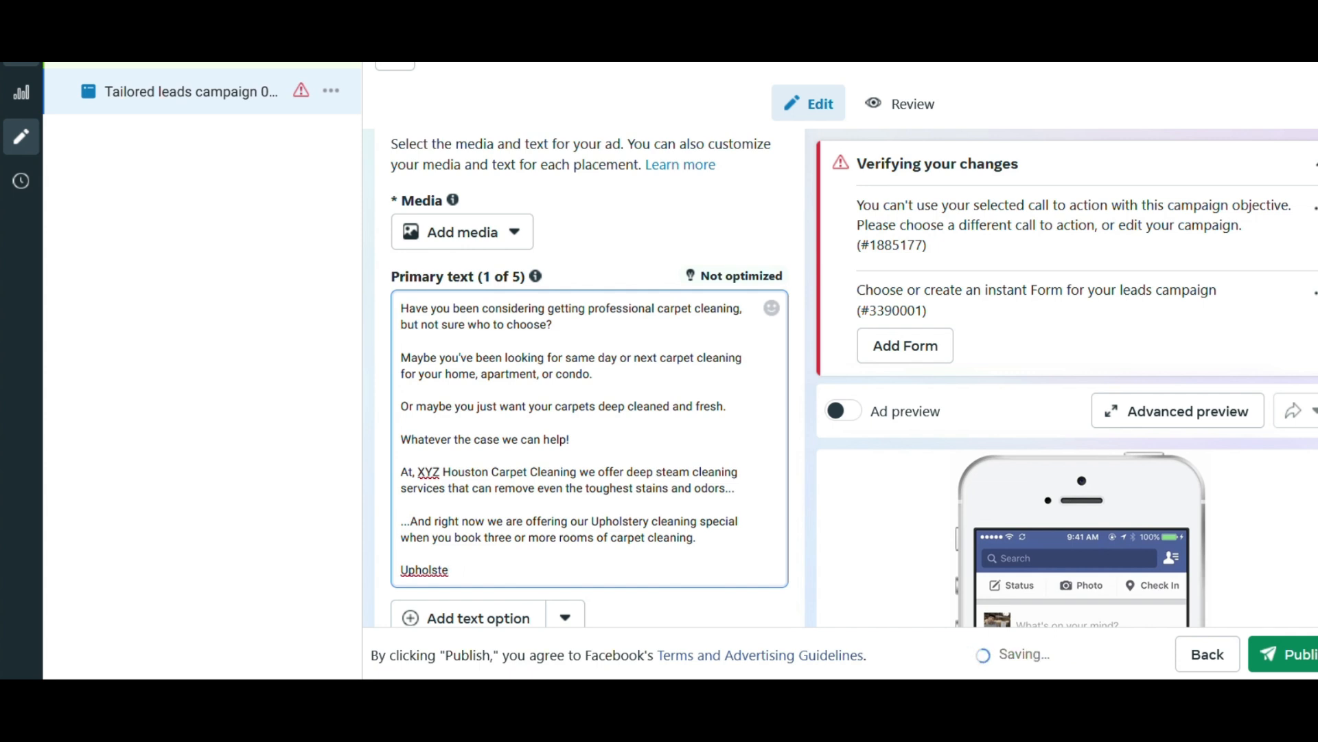
pyautogui.write('ry')
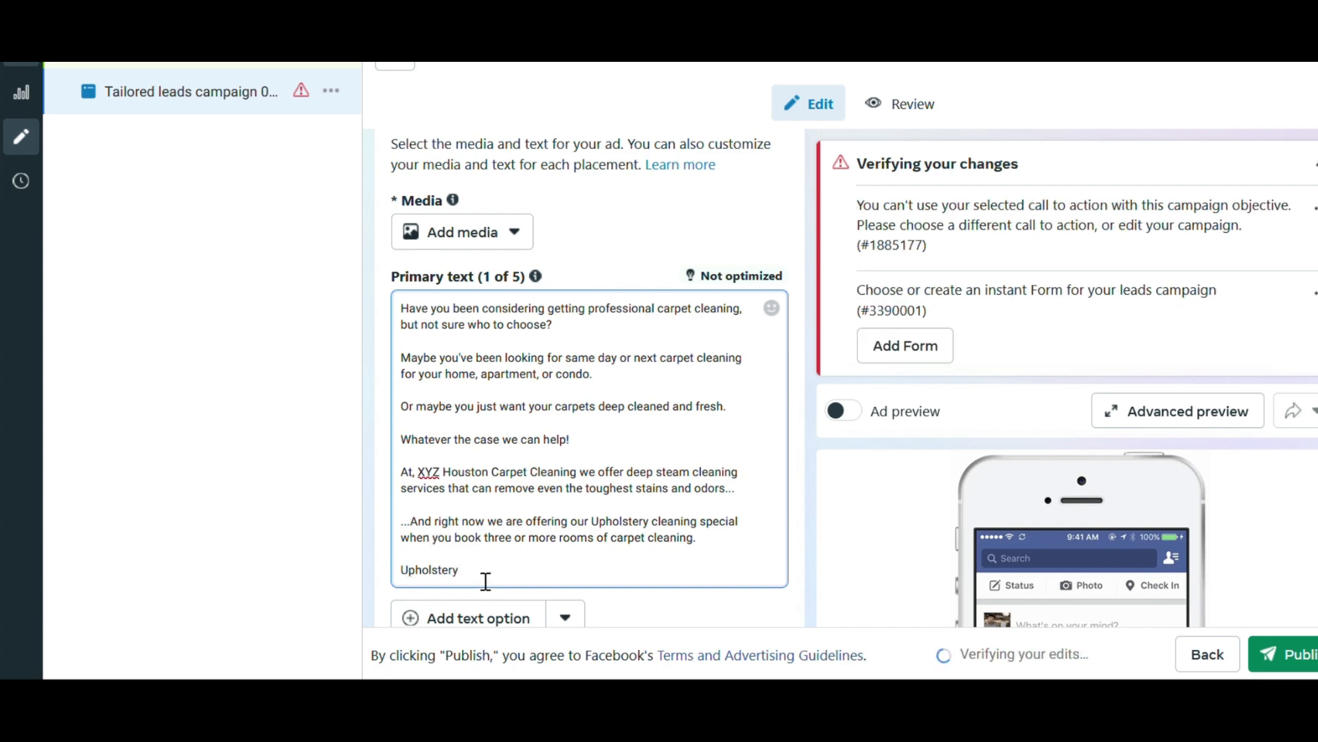
# Make the last paragraph read "Yes! That's right you'll the deluxe package as well." and leave a blank line below it.
pyautogui.doubleClick(410, 589)
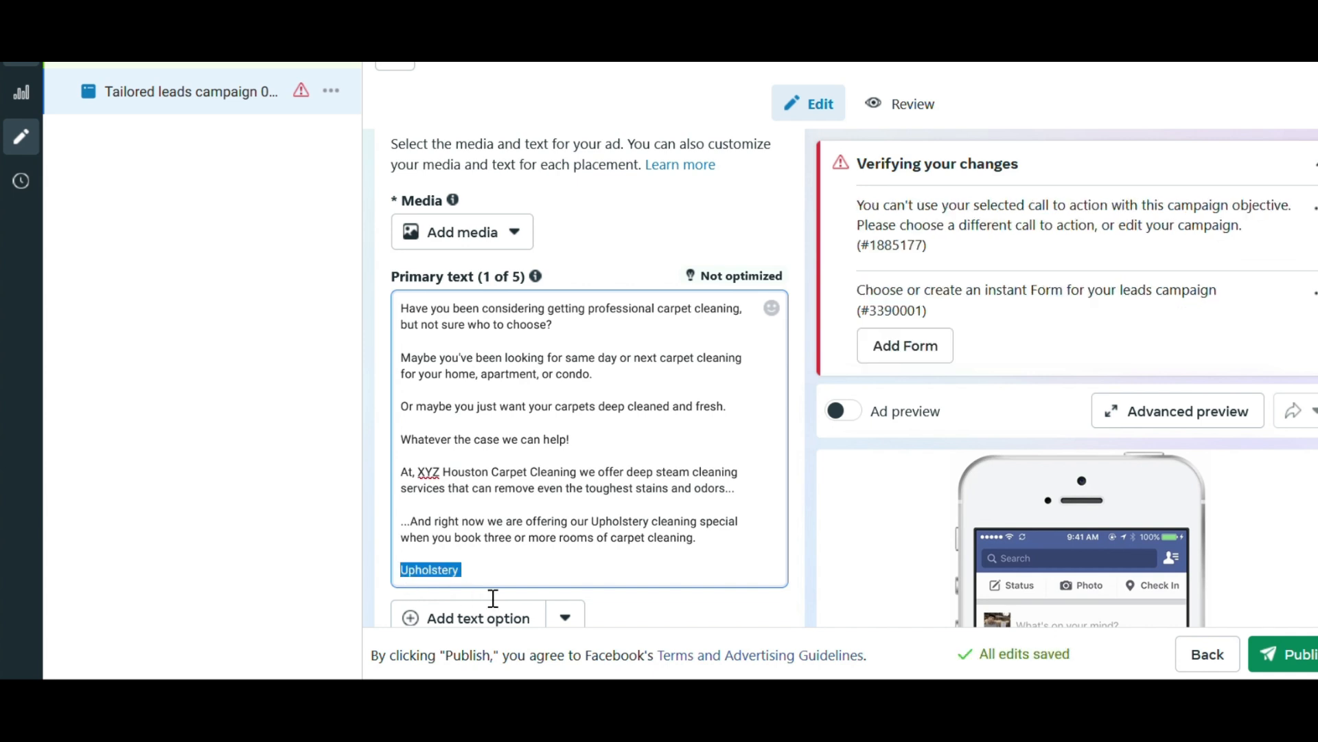
pyautogui.write('Yes')
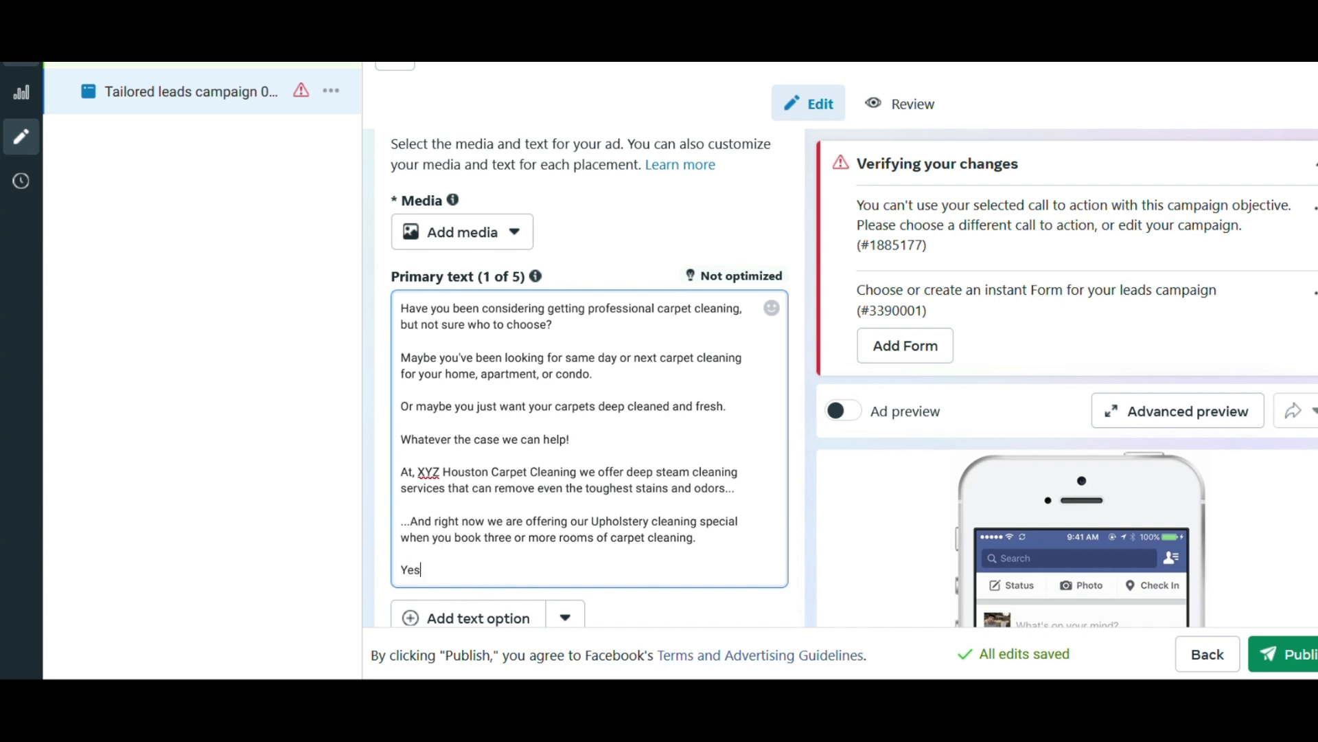
pyautogui.write("! That's right w")
pyautogui.press('BackSpace')
pyautogui.write("you'll the")
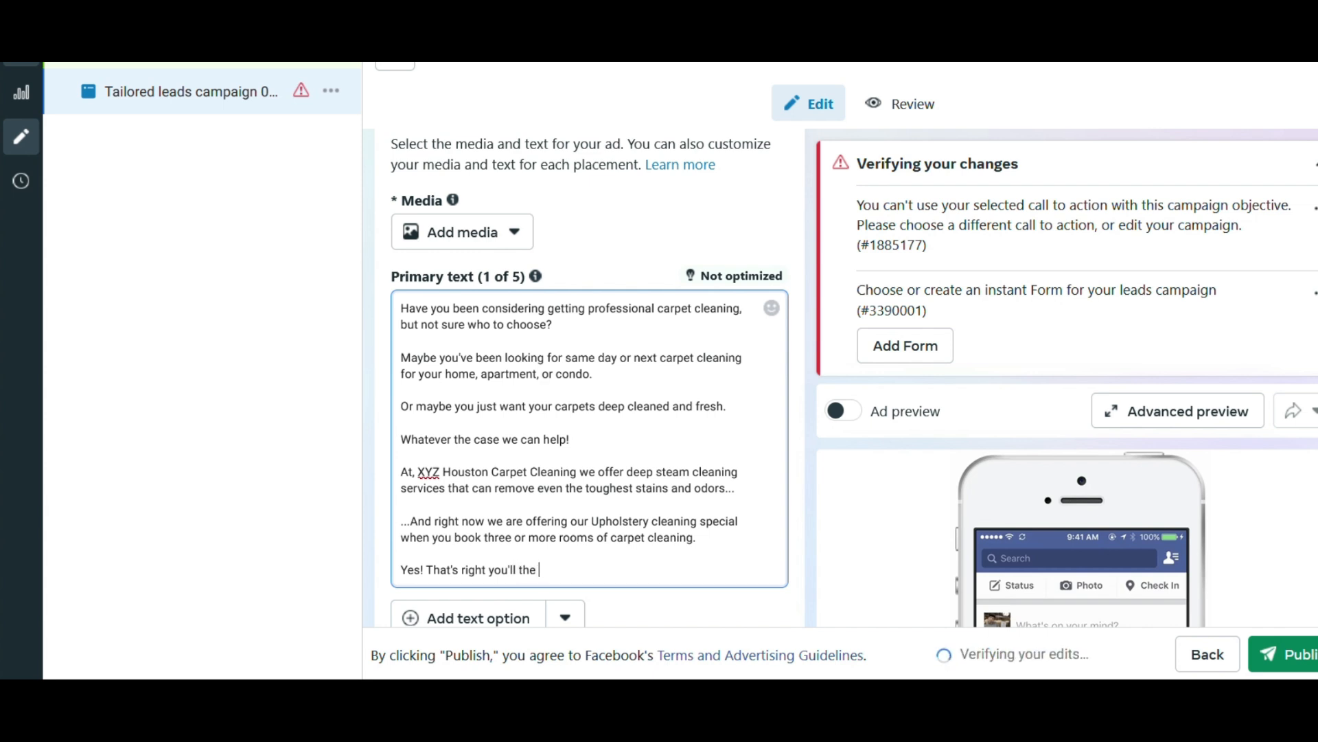
pyautogui.write(' deluxe pak')
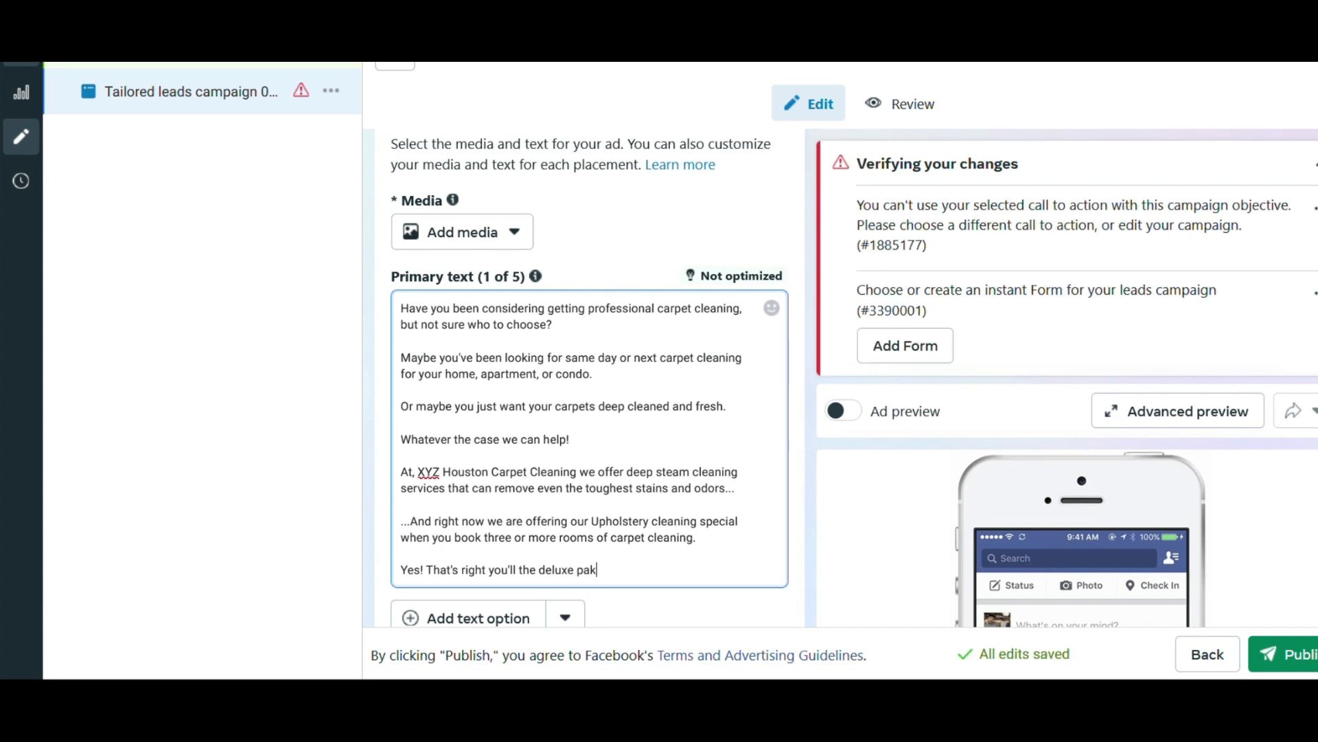
pyautogui.press('BackSpace')
pyautogui.write('ckage as well.')
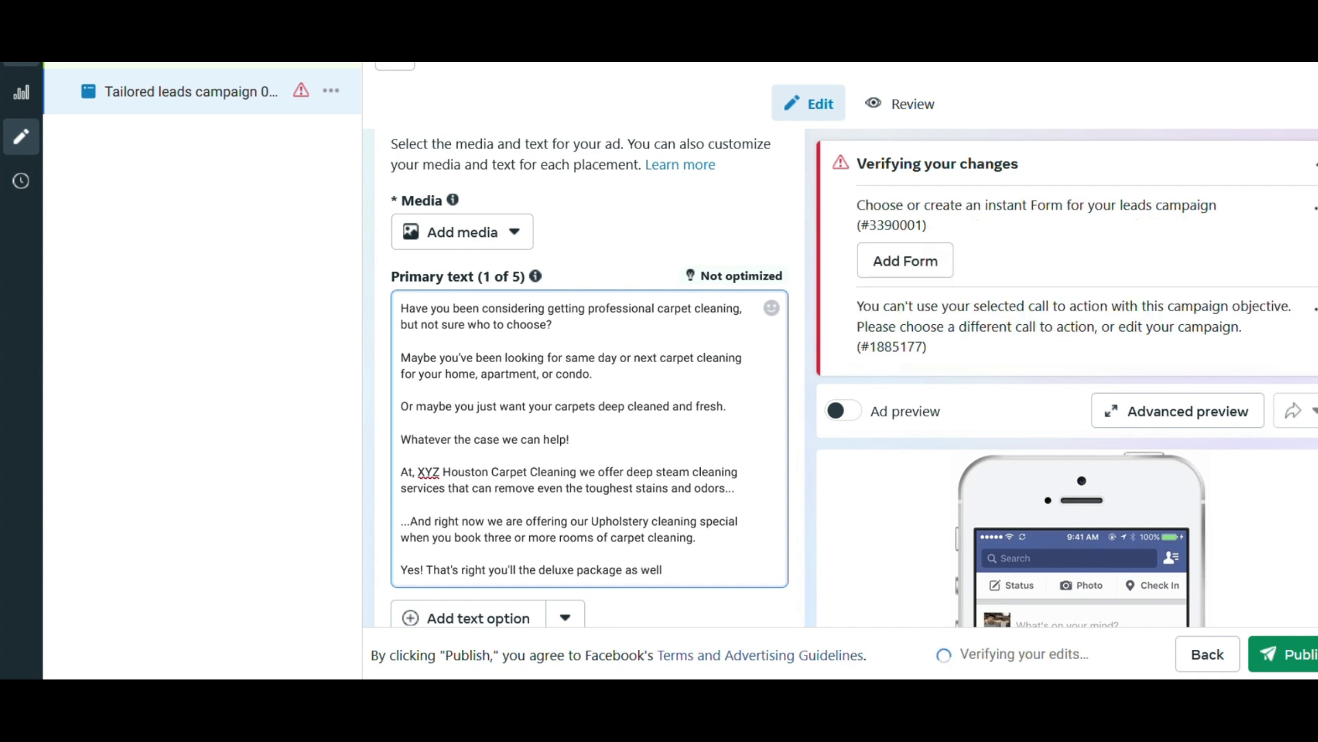
pyautogui.press('Return')
pyautogui.press('Return')
pyautogui.write('remove')
pyautogui.press('BackSpace')
pyautogui.press('BackSpace')
pyautogui.press('BackSpace')
pyautogui.press('BackSpace')
pyautogui.press('BackSpace')
pyautogui.press('BackSpace')
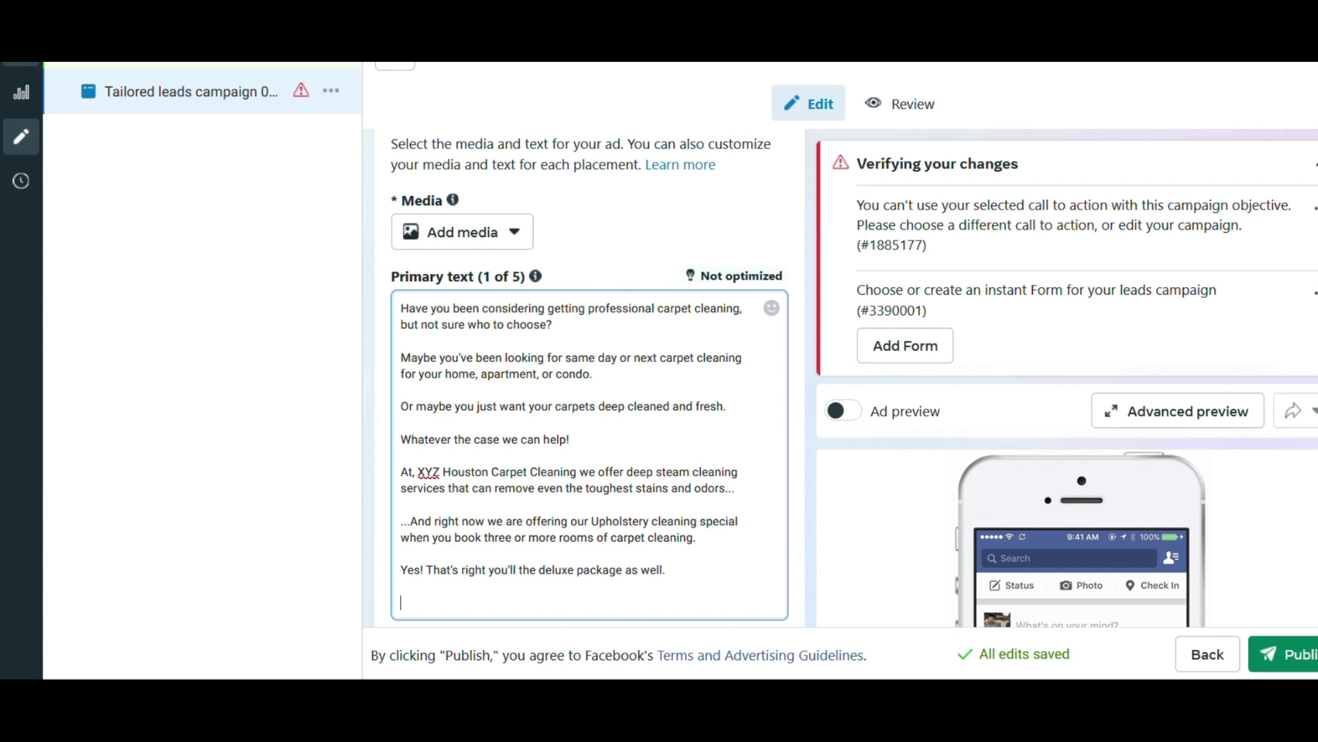
# Retype the word "fresh" at the end of the "Or maybe you just want your carpets" sentence.
pyautogui.tripleClick(714, 409)
pyautogui.doubleClick(715, 410)
pyautogui.press('BackSpace')
pyautogui.write('l')
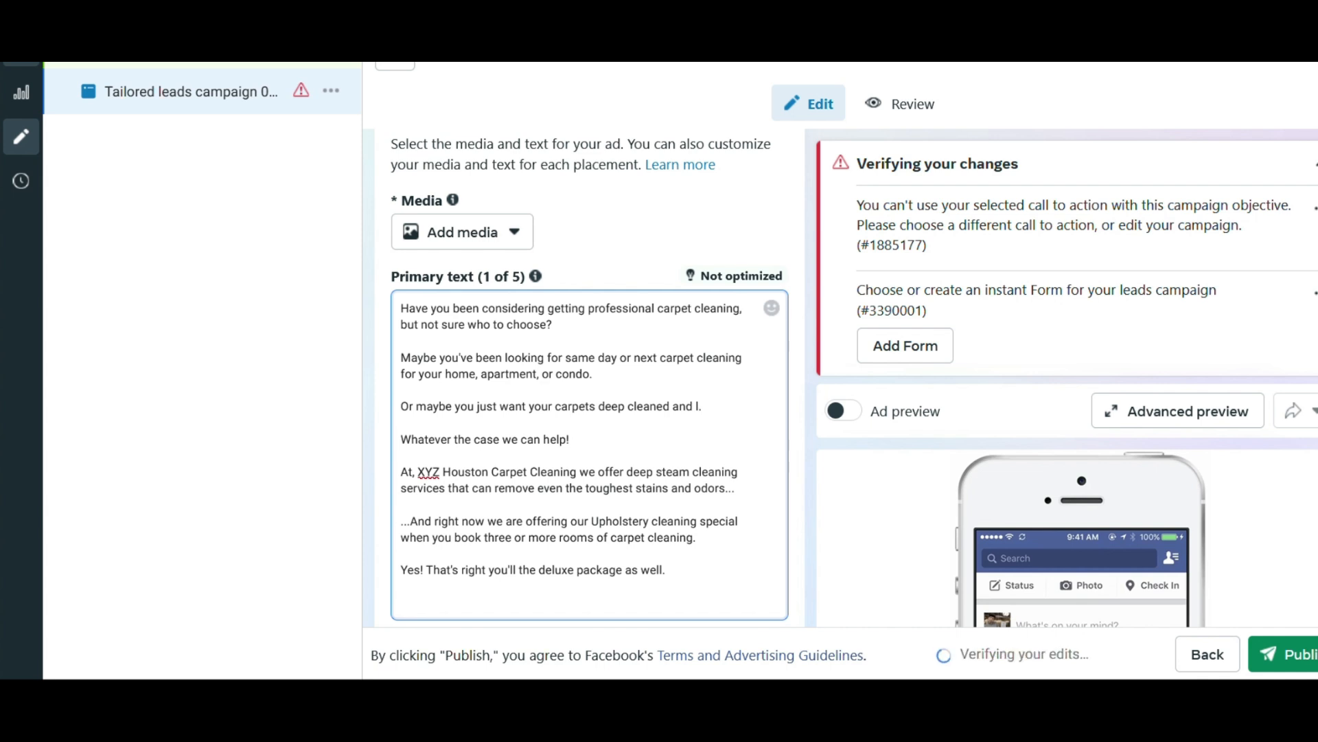
pyautogui.press('BackSpace')
pyautogui.write('f')
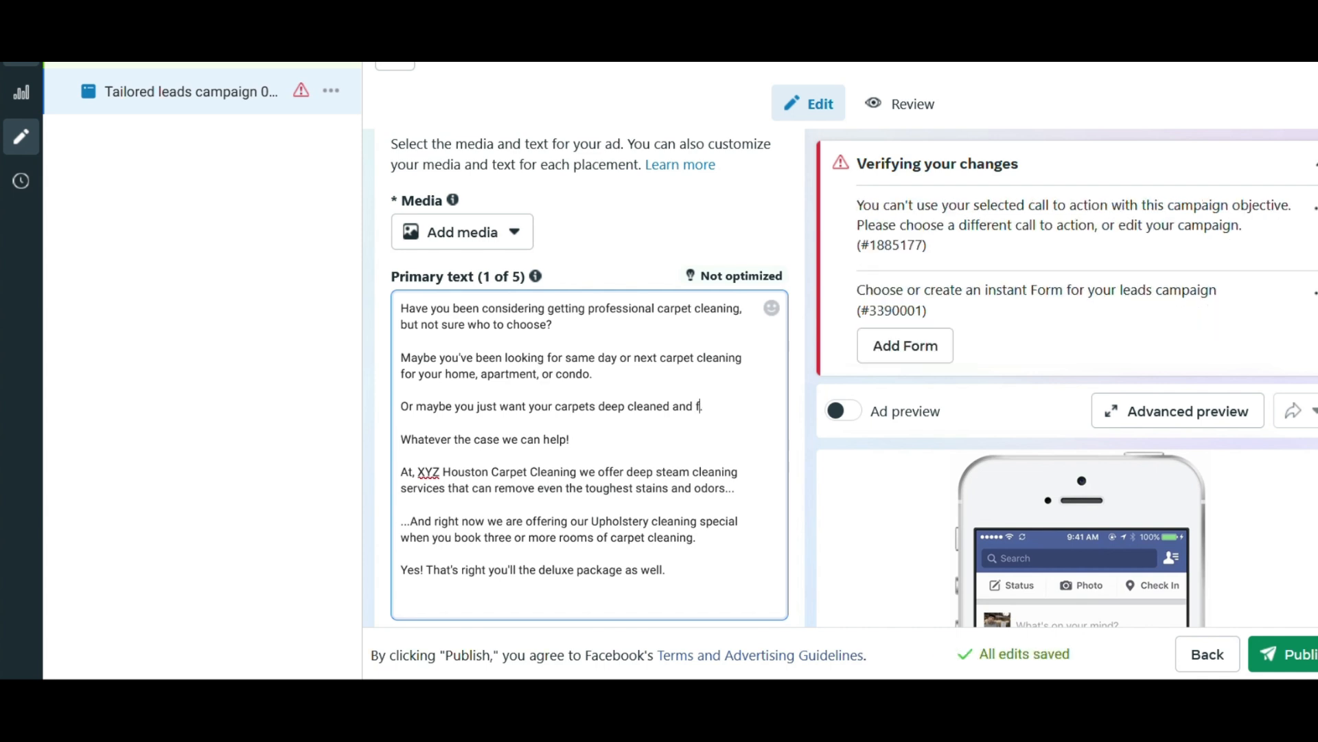
pyautogui.write('resh.')
# Insert "get" before "the deluxe package" and replace "as well." with ", which includes three rooms of".
pyautogui.click(520, 577)
pyautogui.write('get')
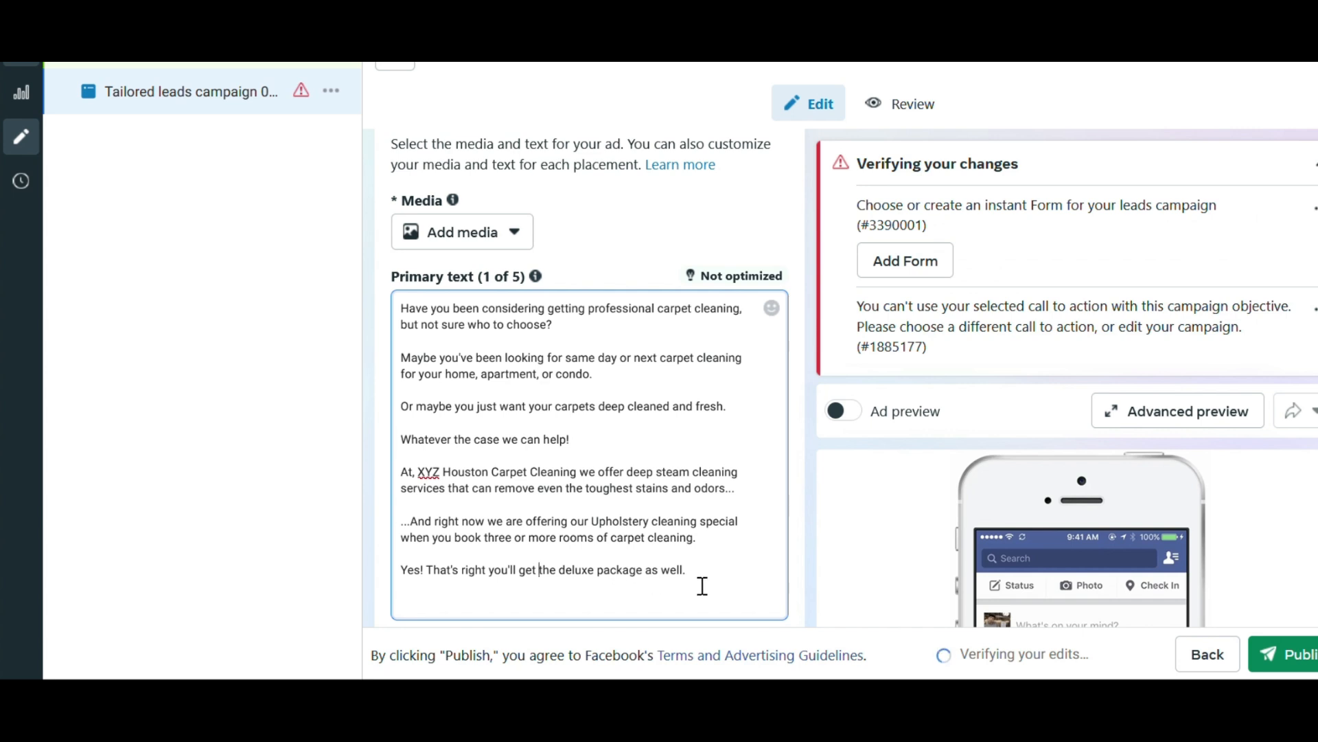
pyautogui.moveTo(700, 585); pyautogui.dragTo(644, 584)
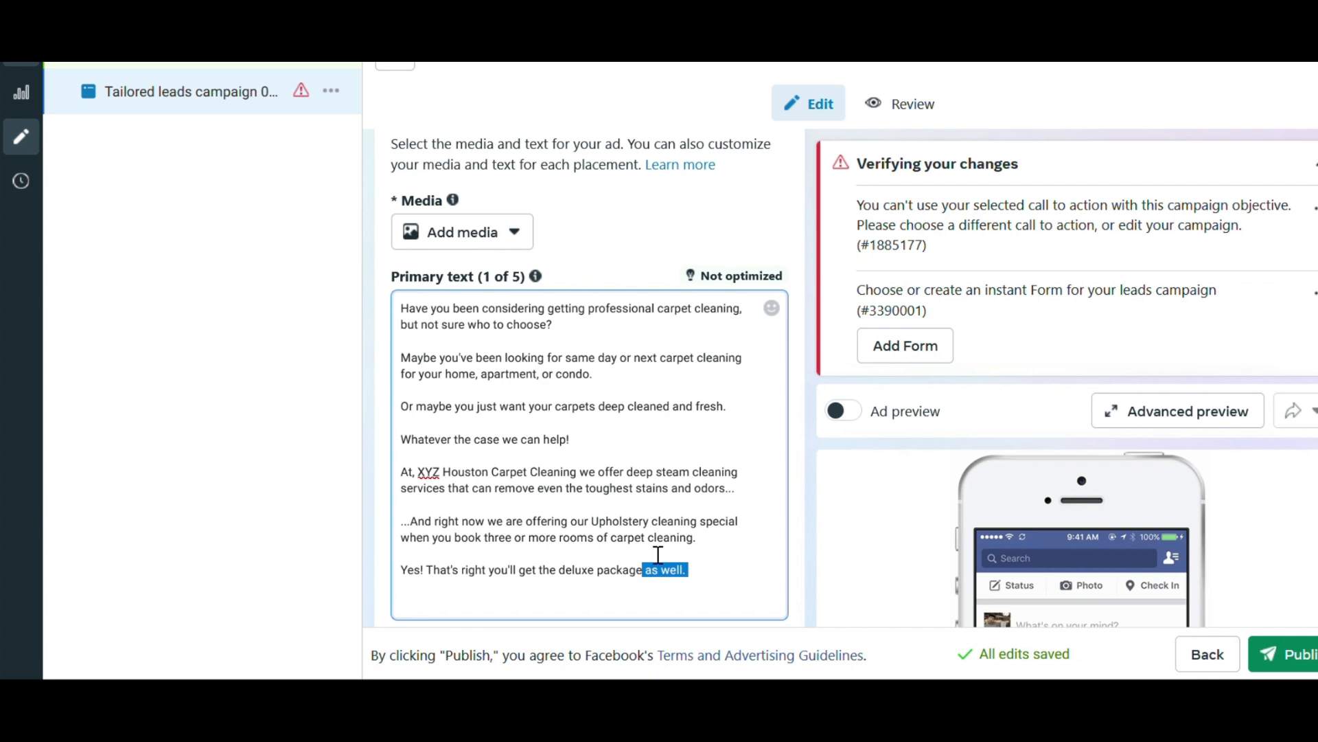
pyautogui.write(', which includes 3 r')
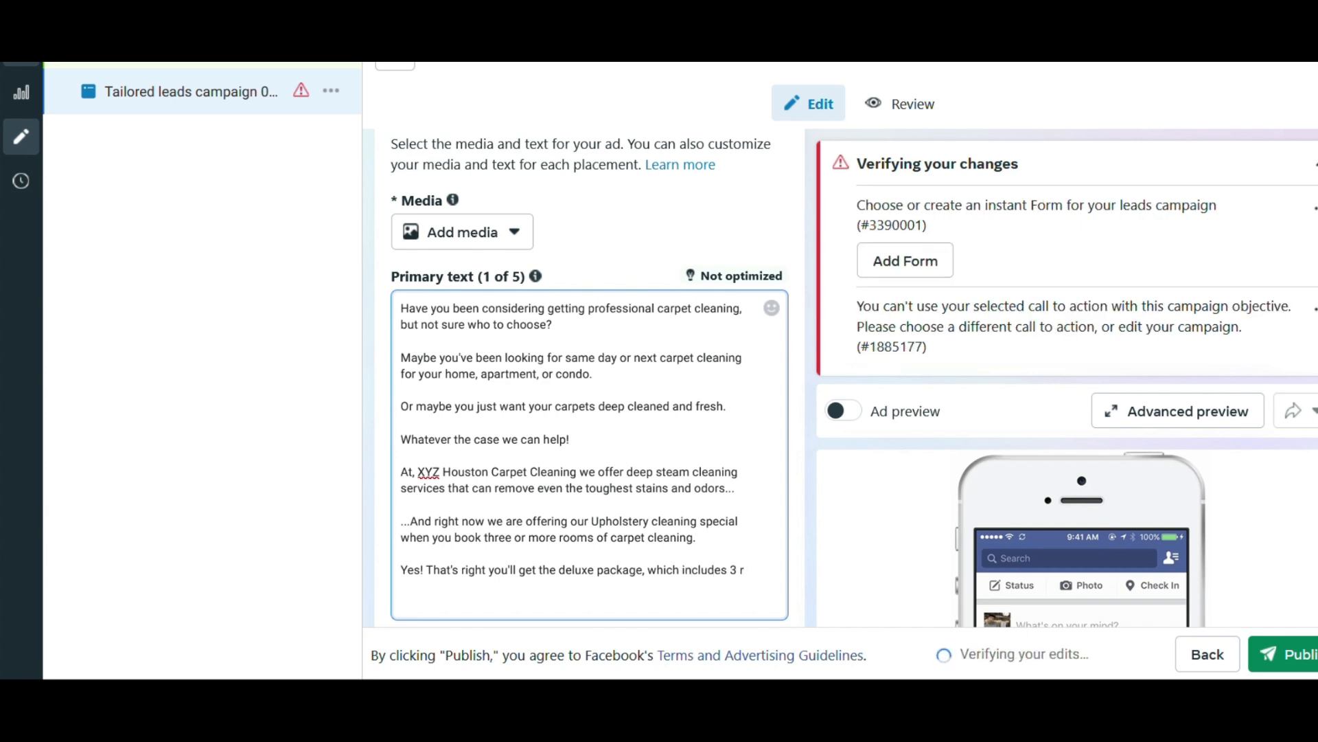
pyautogui.press('BackSpace')
pyautogui.press('BackSpace')
pyautogui.press('BackSpace')
pyautogui.write('three')
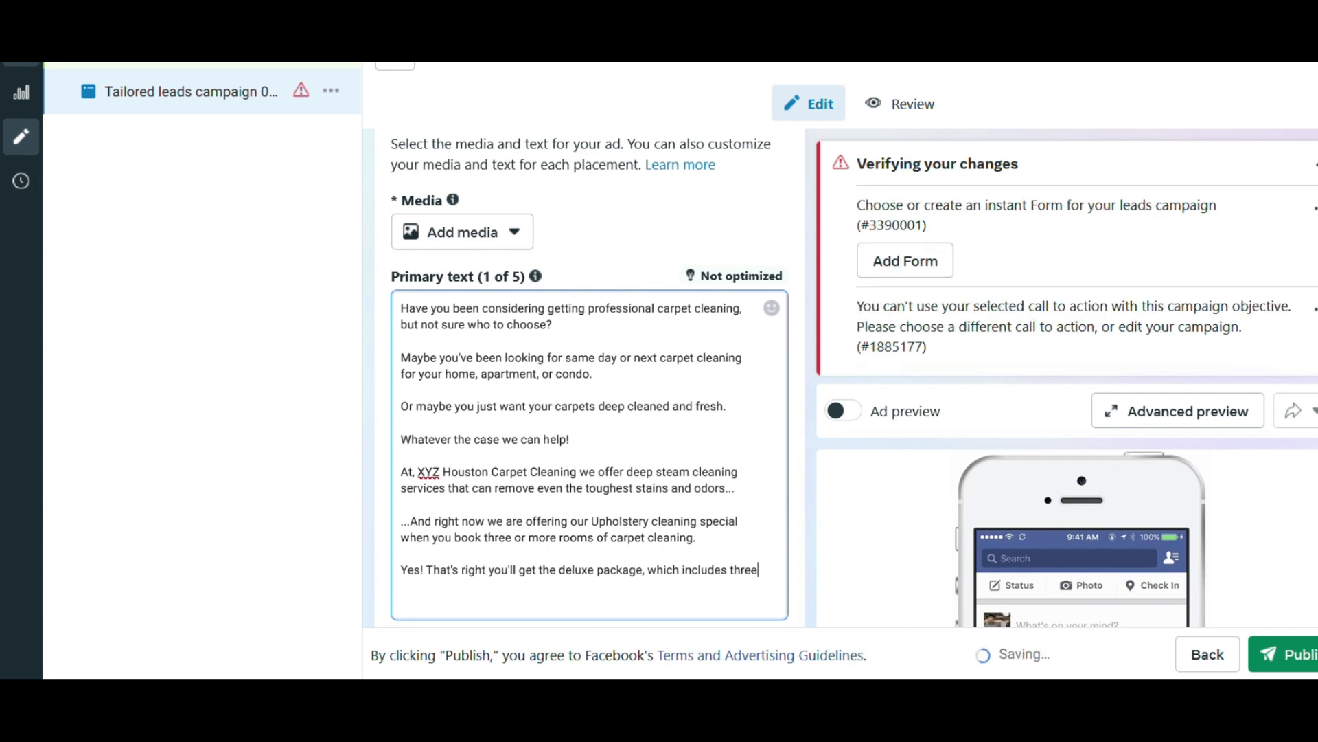
pyautogui.write(' rooms of pr')
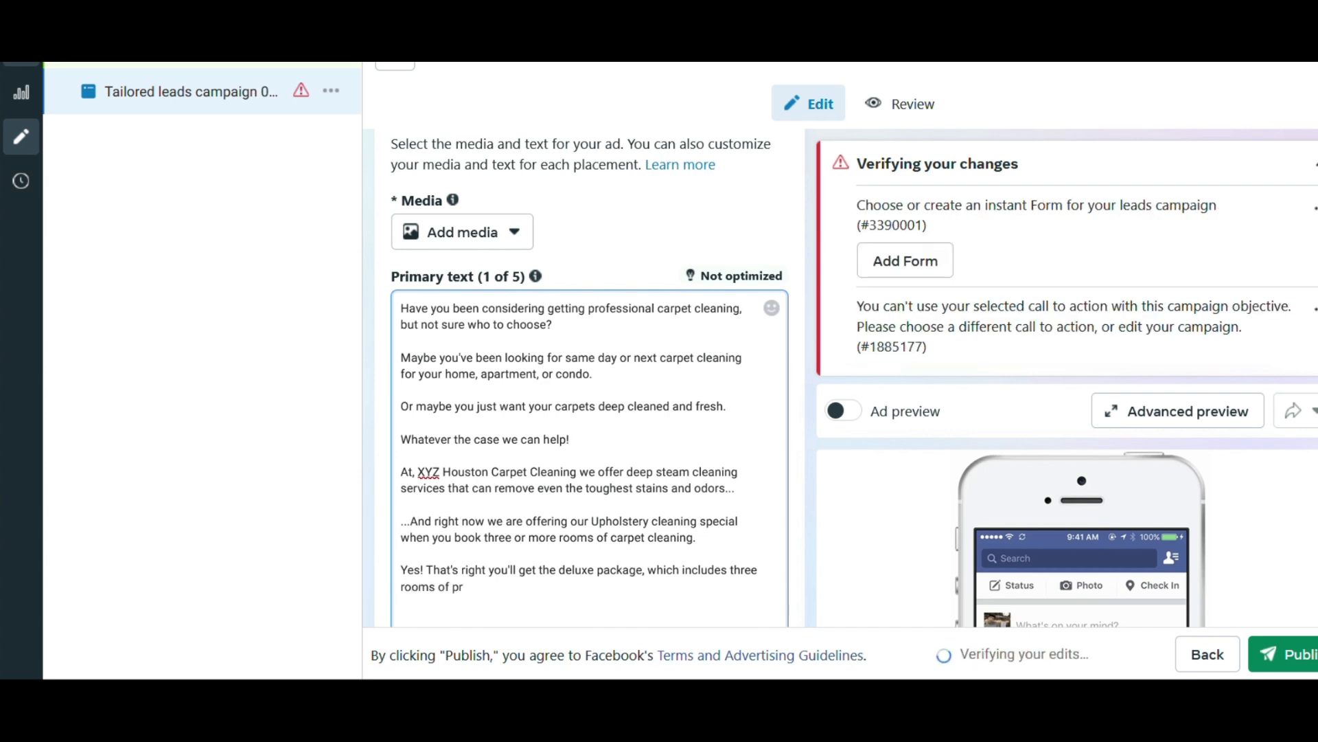
pyautogui.write('ofessional steam ')
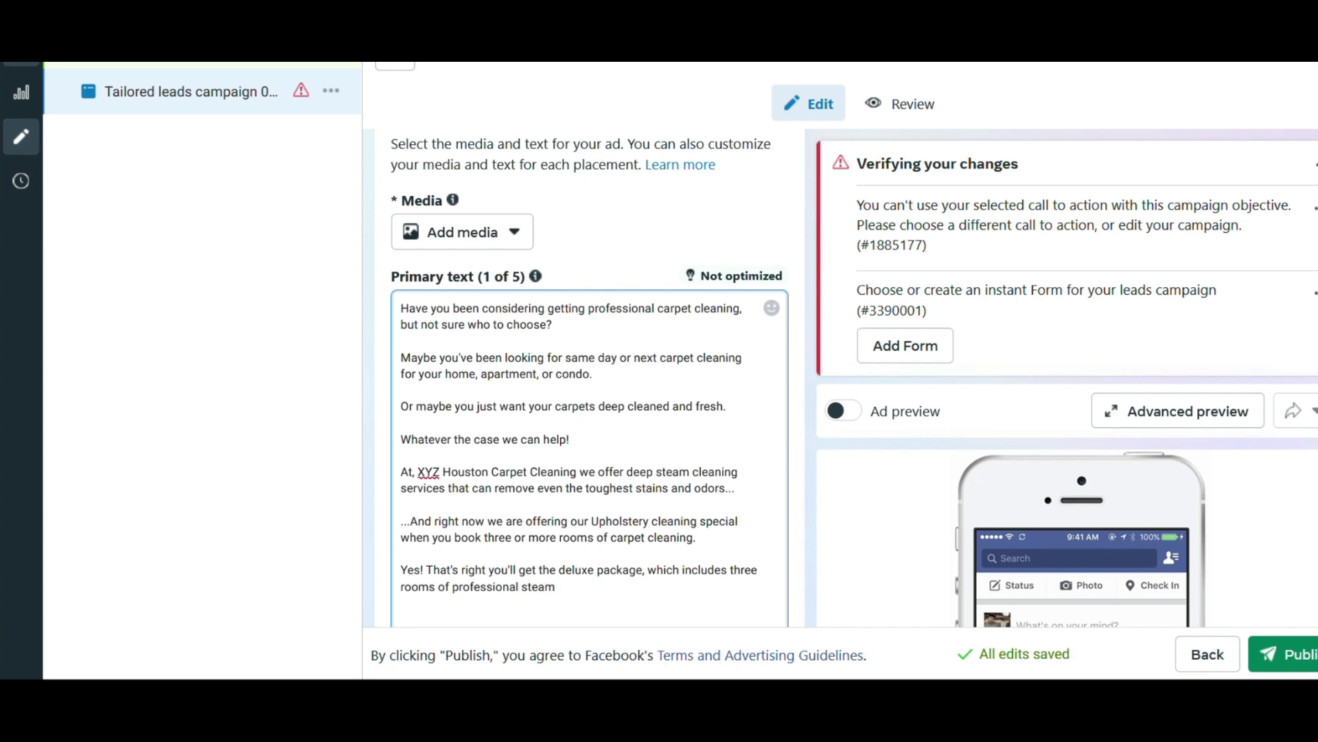
pyautogui.write('clean')
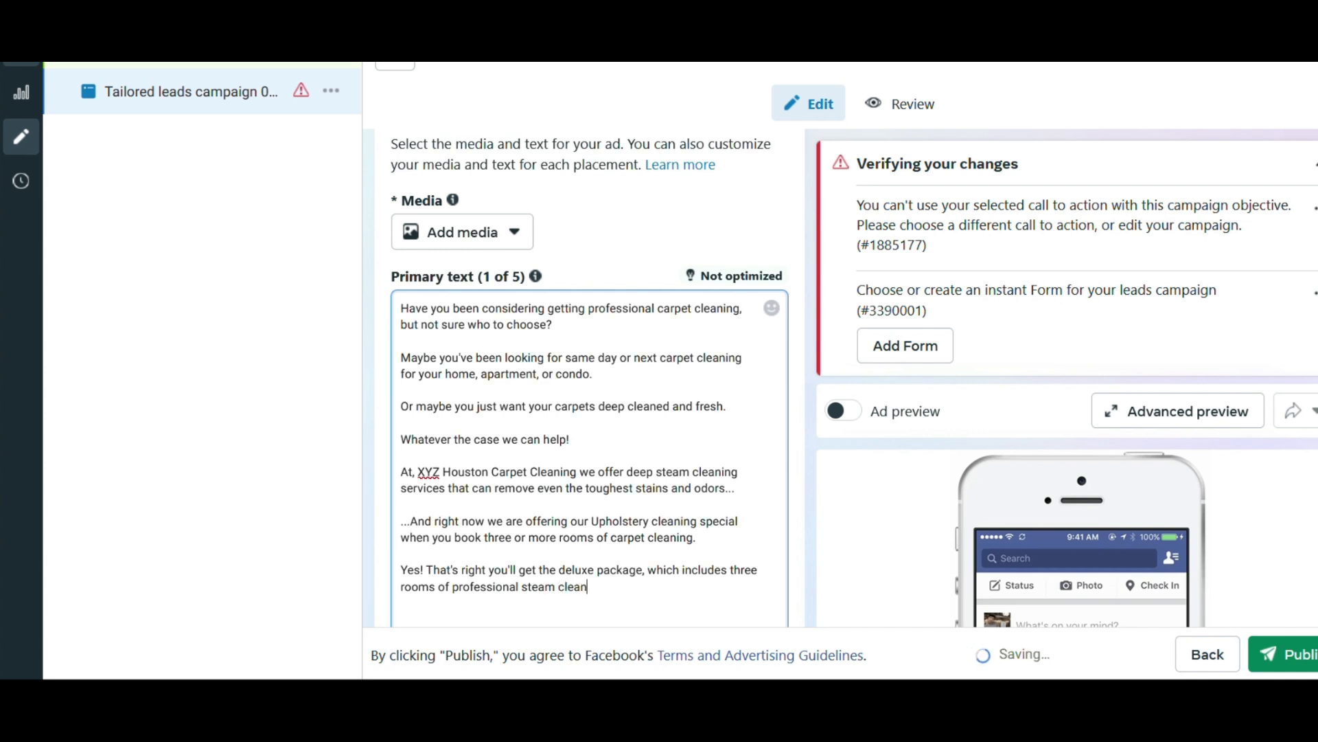
pyautogui.write('ing plus upholstr')
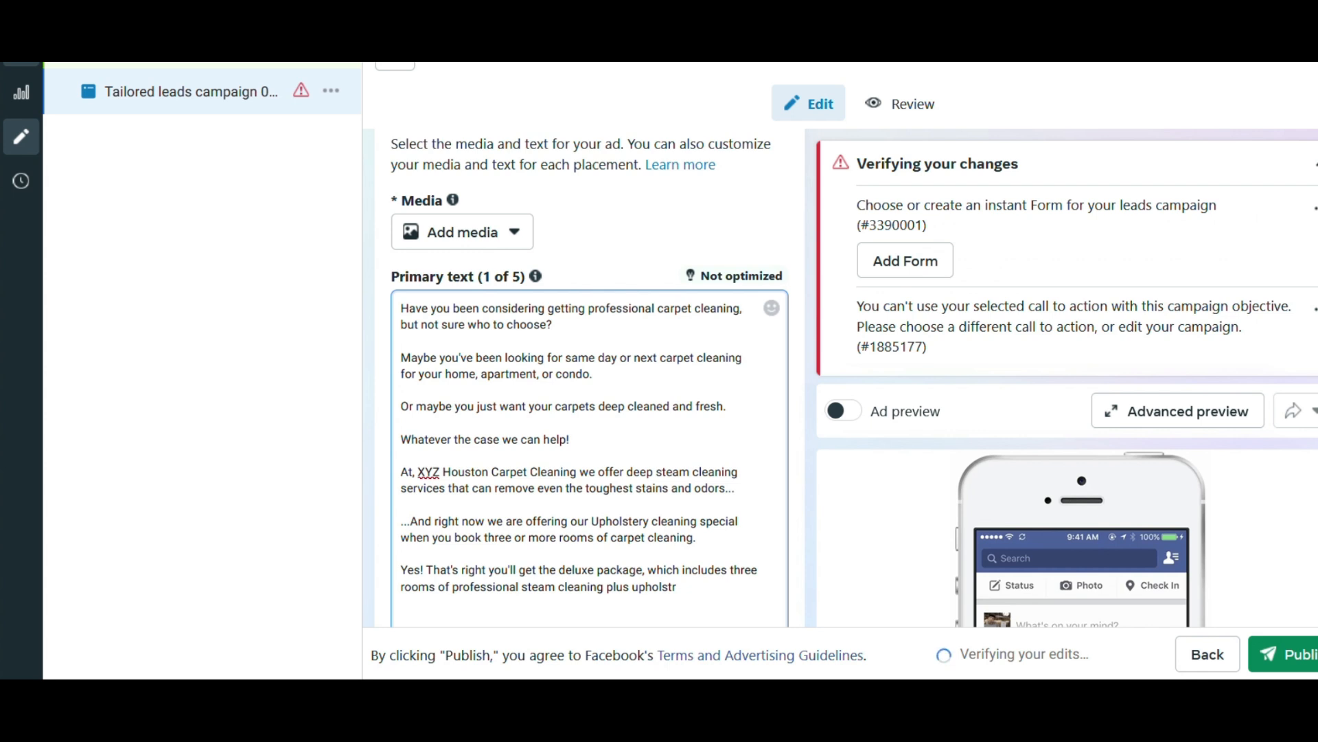
# Continue the deluxe package sentence with "professional steam cleaning plus upholstery cleaning".
pyautogui.press('BackSpace')
pyautogui.write('ery cleaning')
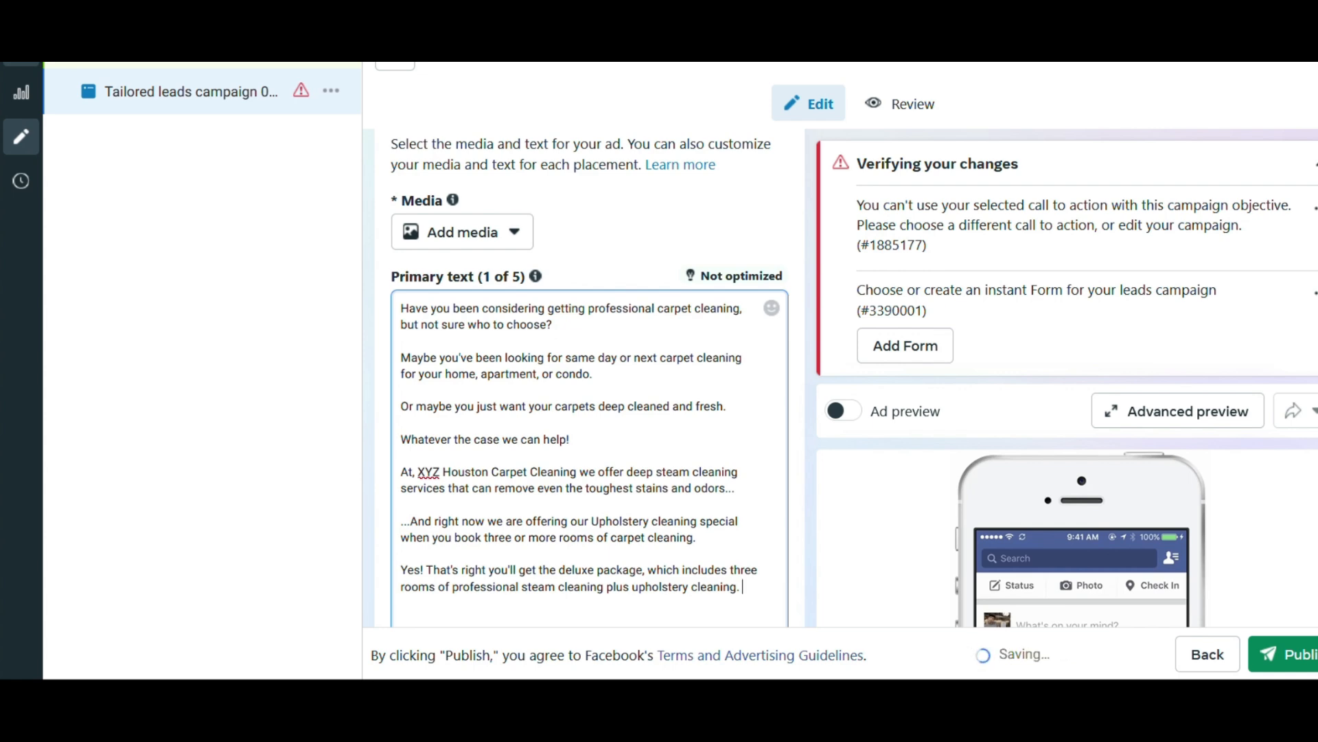
# End the deluxe package sentence with "when you book through Facebook." and leave a blank line below it.
pyautogui.press('BackSpace')
pyautogui.write('when ')
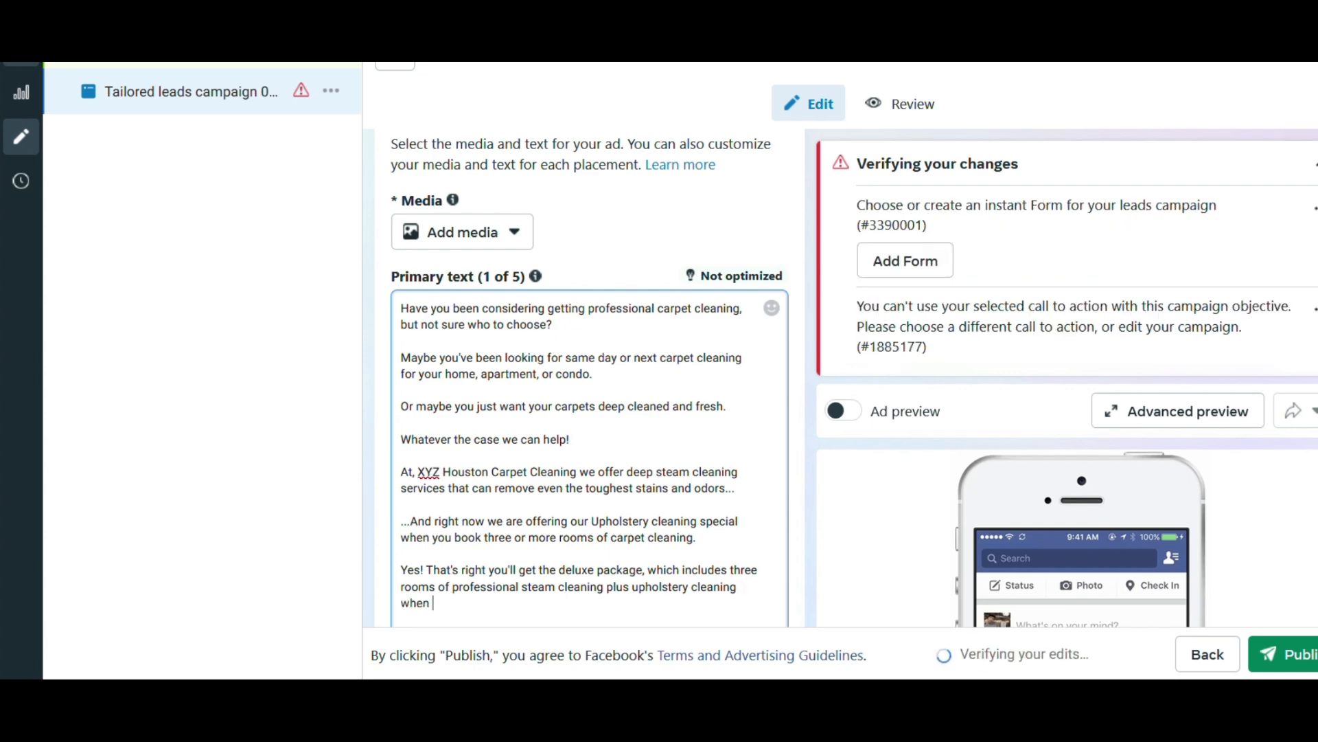
pyautogui.write('you boo')
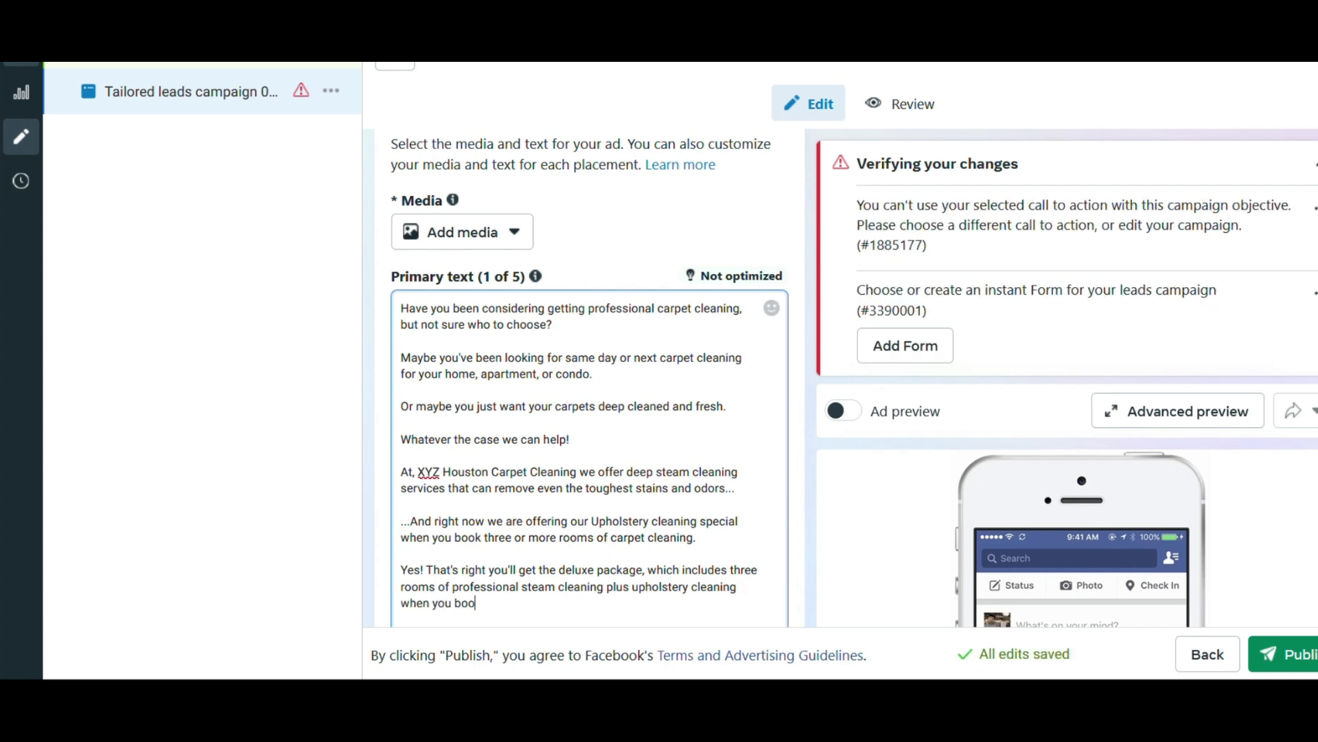
pyautogui.write('k through')
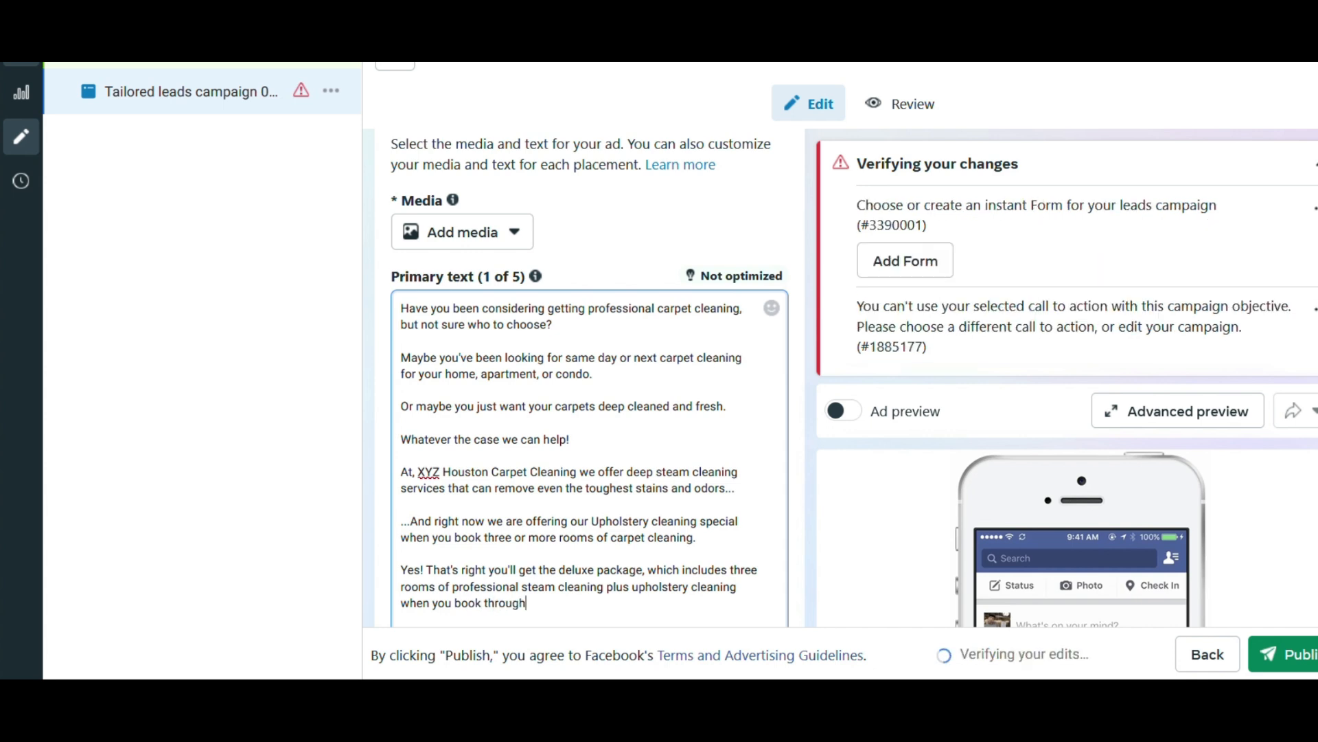
pyautogui.write(' Facebook.')
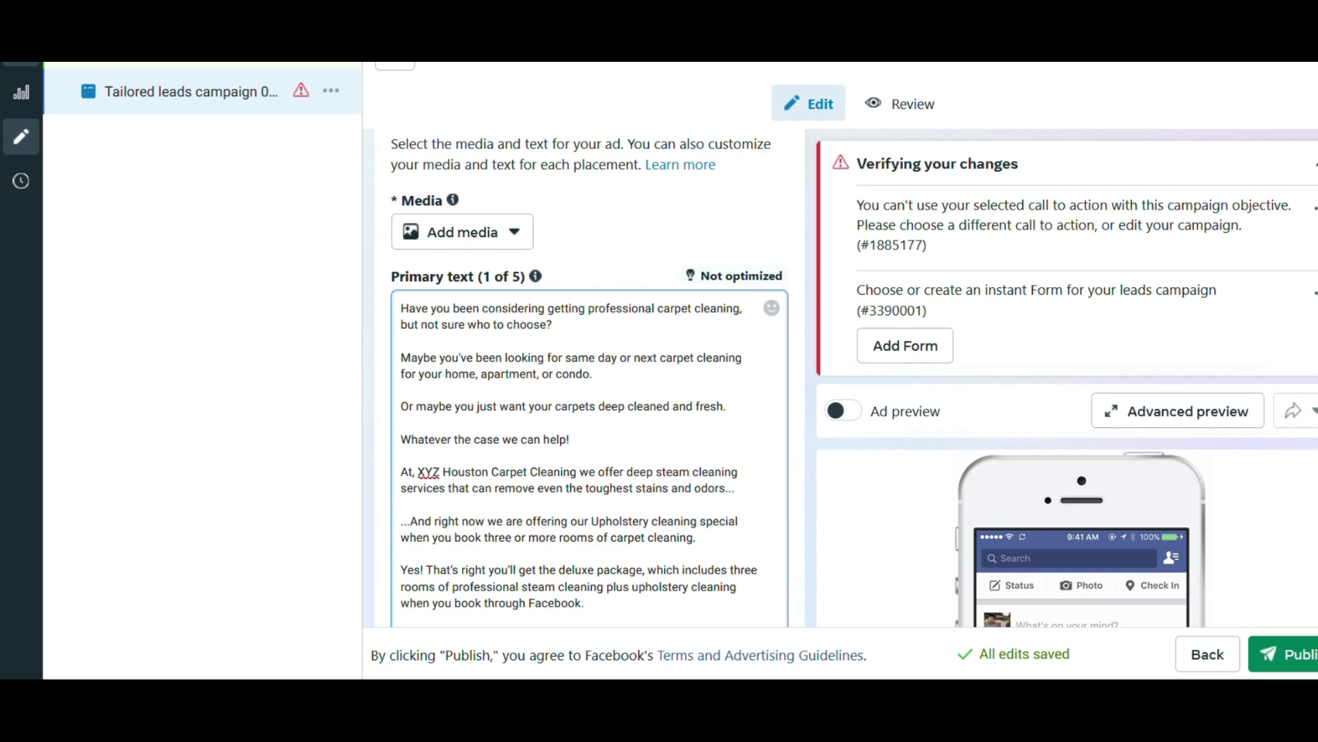
pyautogui.press('Return')
pyautogui.press('Return')
pyautogui.press('Return')
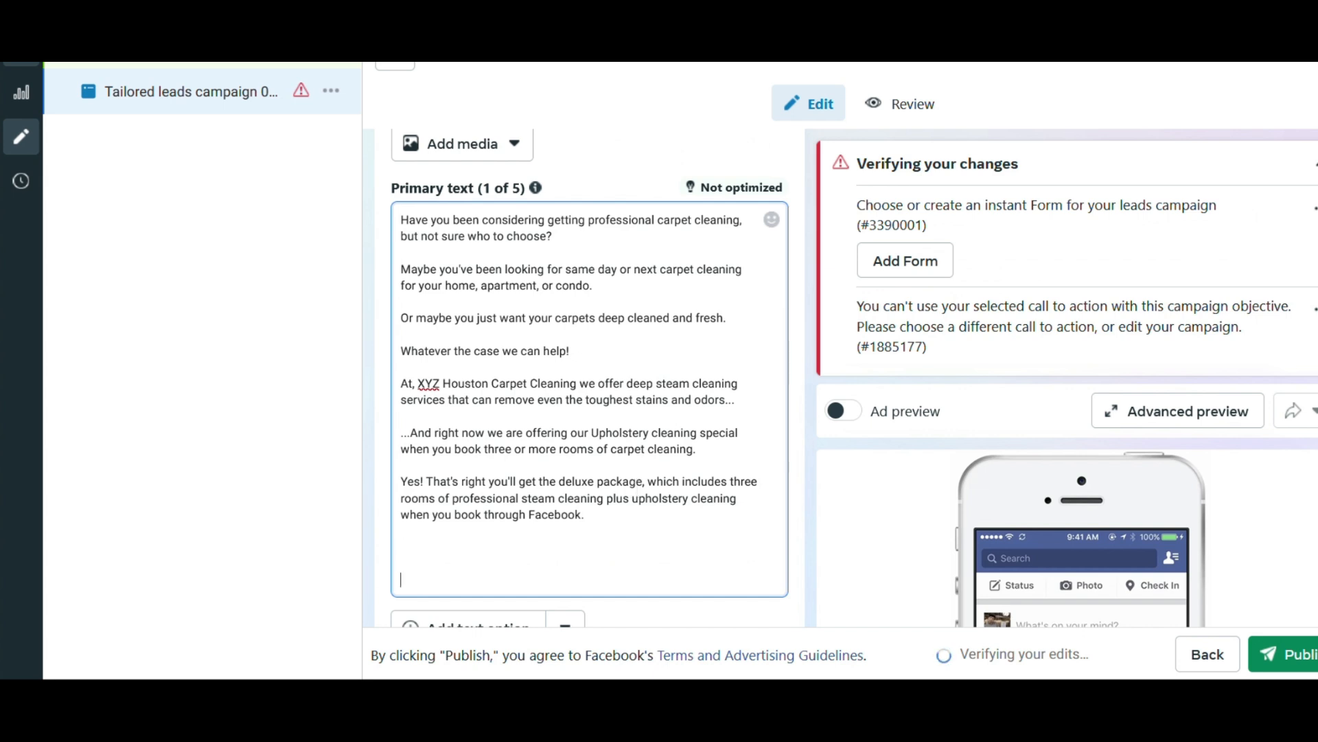
pyautogui.press('BackSpace')
pyautogui.press('BackSpace')
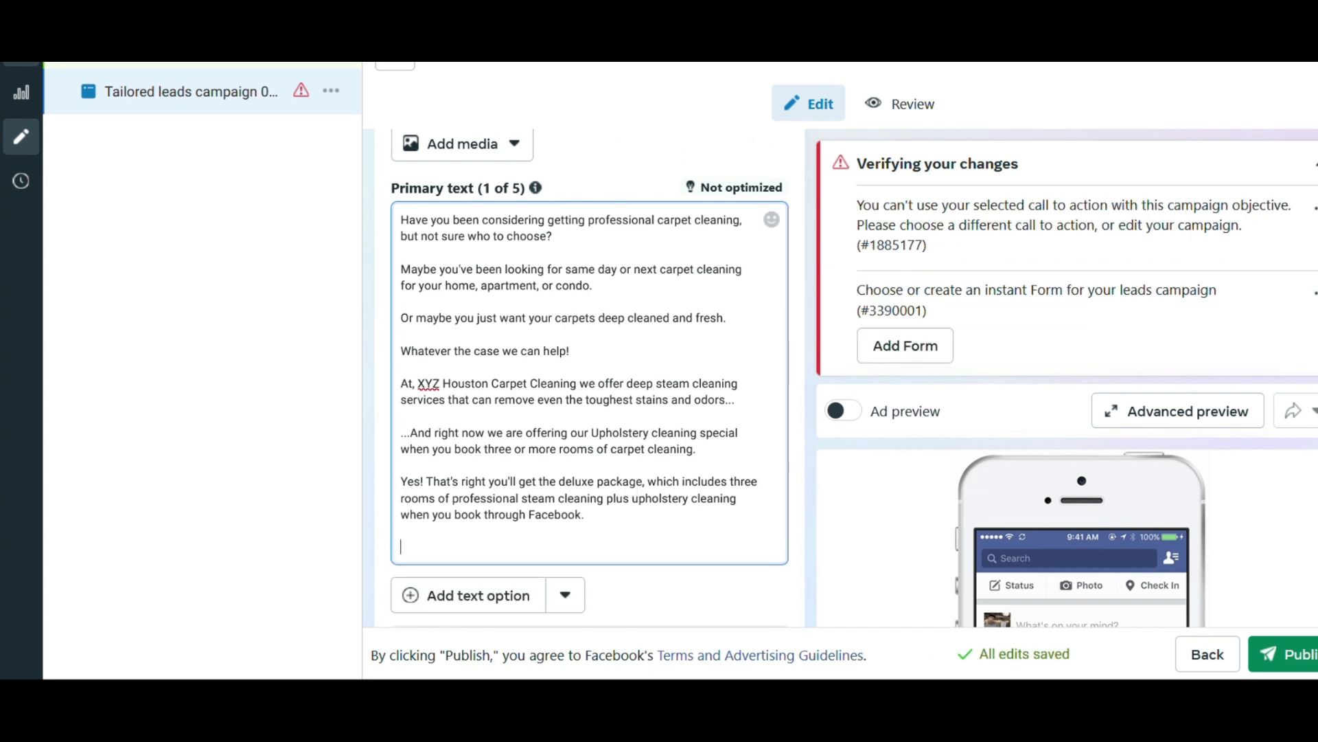
pyautogui.write('Do')
pyautogui.write('you')
pyautogui.press('BackSpace')
pyautogui.press('BackSpace')
pyautogui.press('BackSpace')
pyautogui.press('BackSpace')
pyautogui.press('BackSpace')
pyautogui.press('BackSpace')
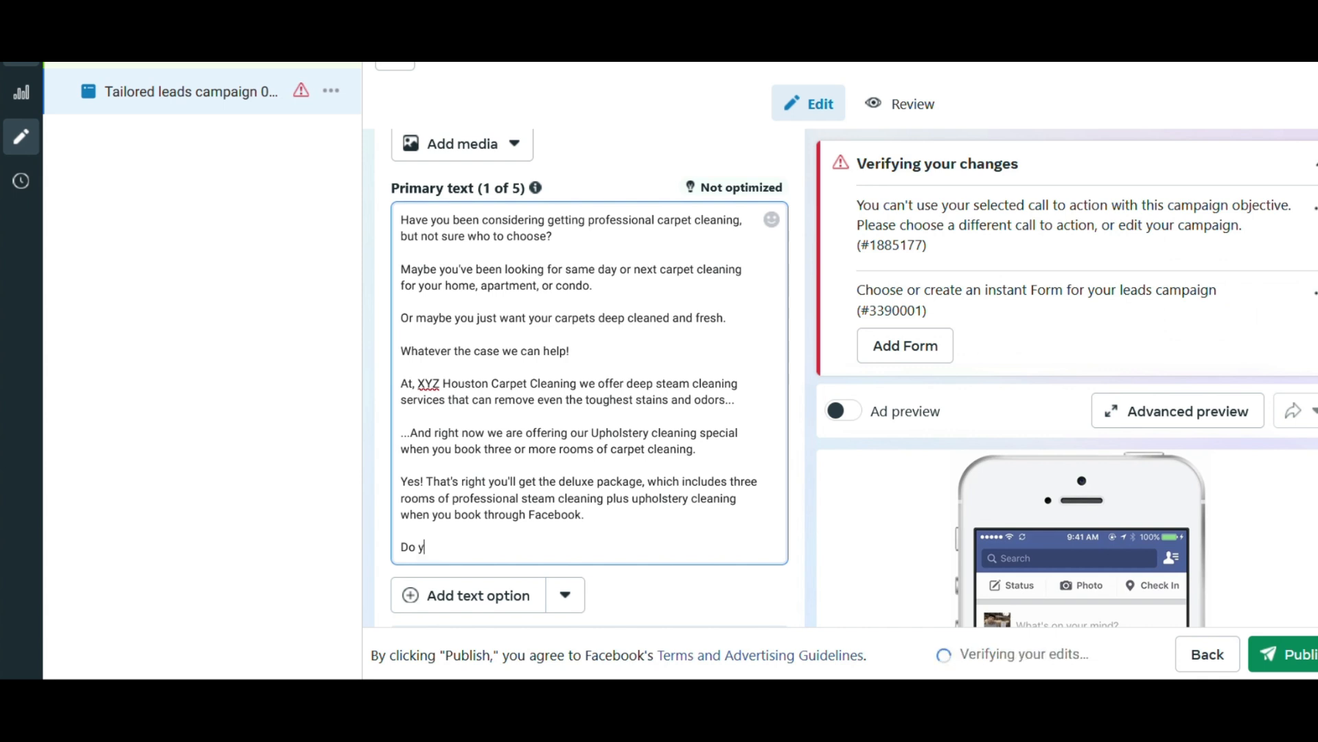
pyautogui.press('BackSpace')
# Add the line 'To get this special offer click "Learn More" below!' and insert "for $250" after "the deluxe package".
pyautogui.write('To get this sp')
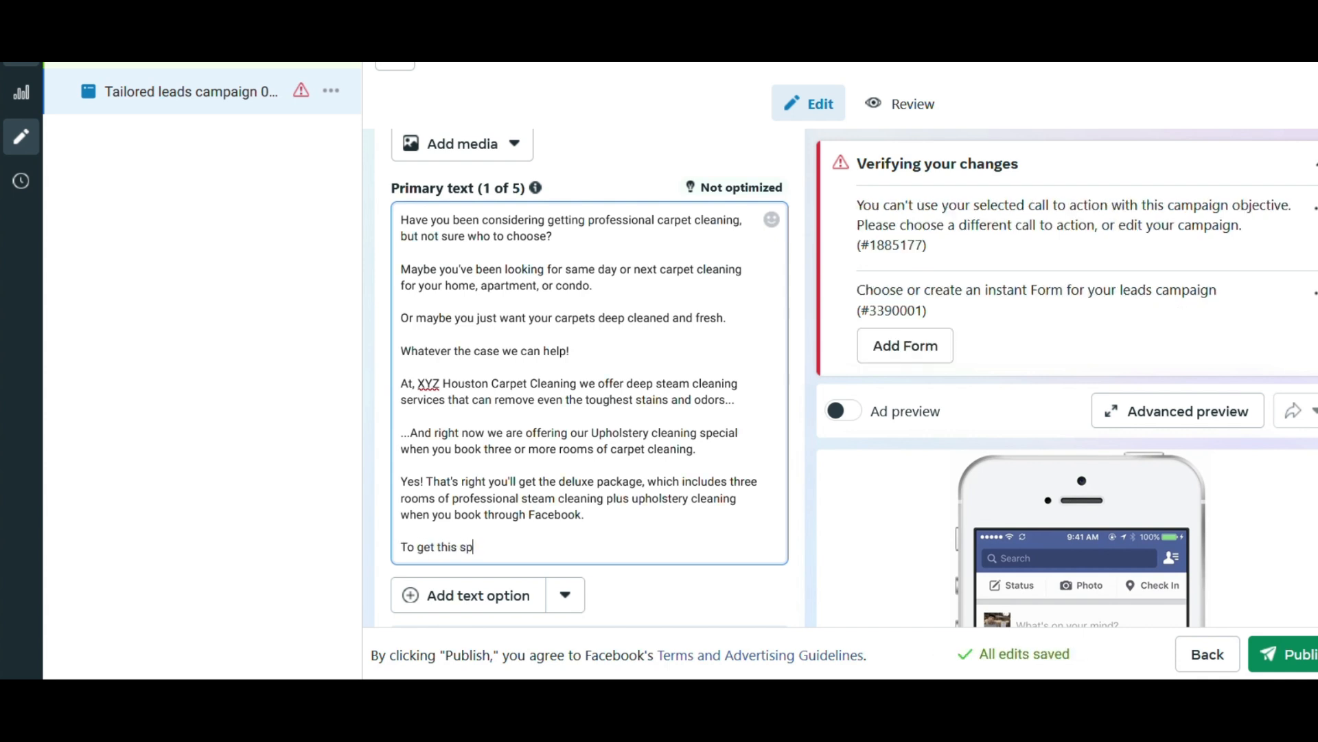
pyautogui.write('ecial offer cli')
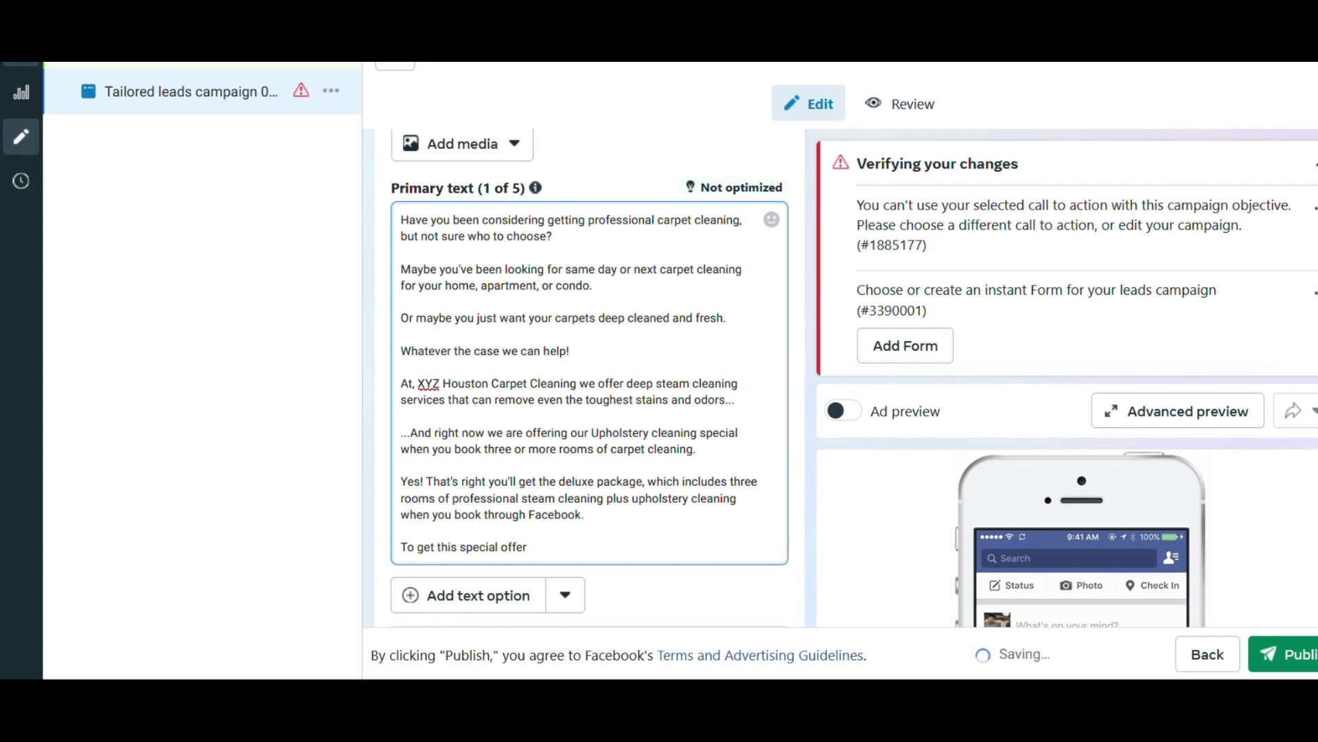
pyautogui.write('ck ')
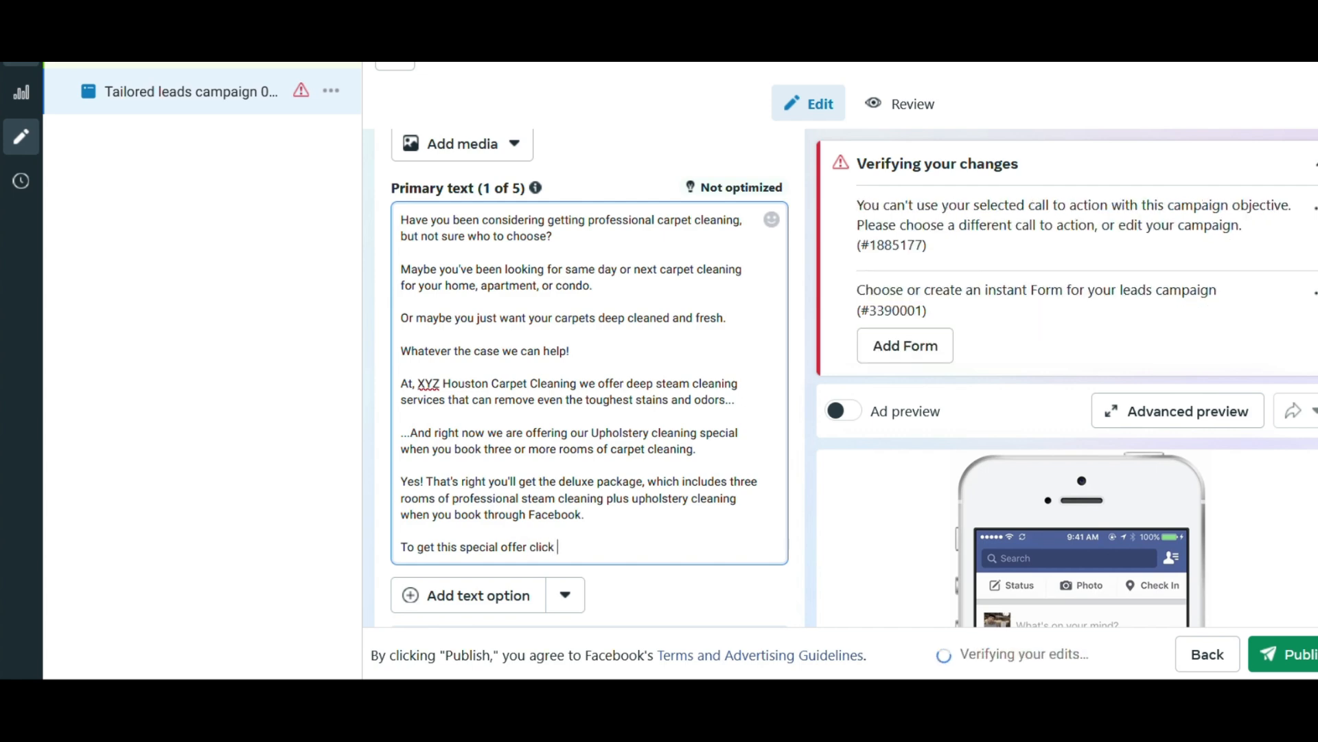
pyautogui.write('"Learn ')
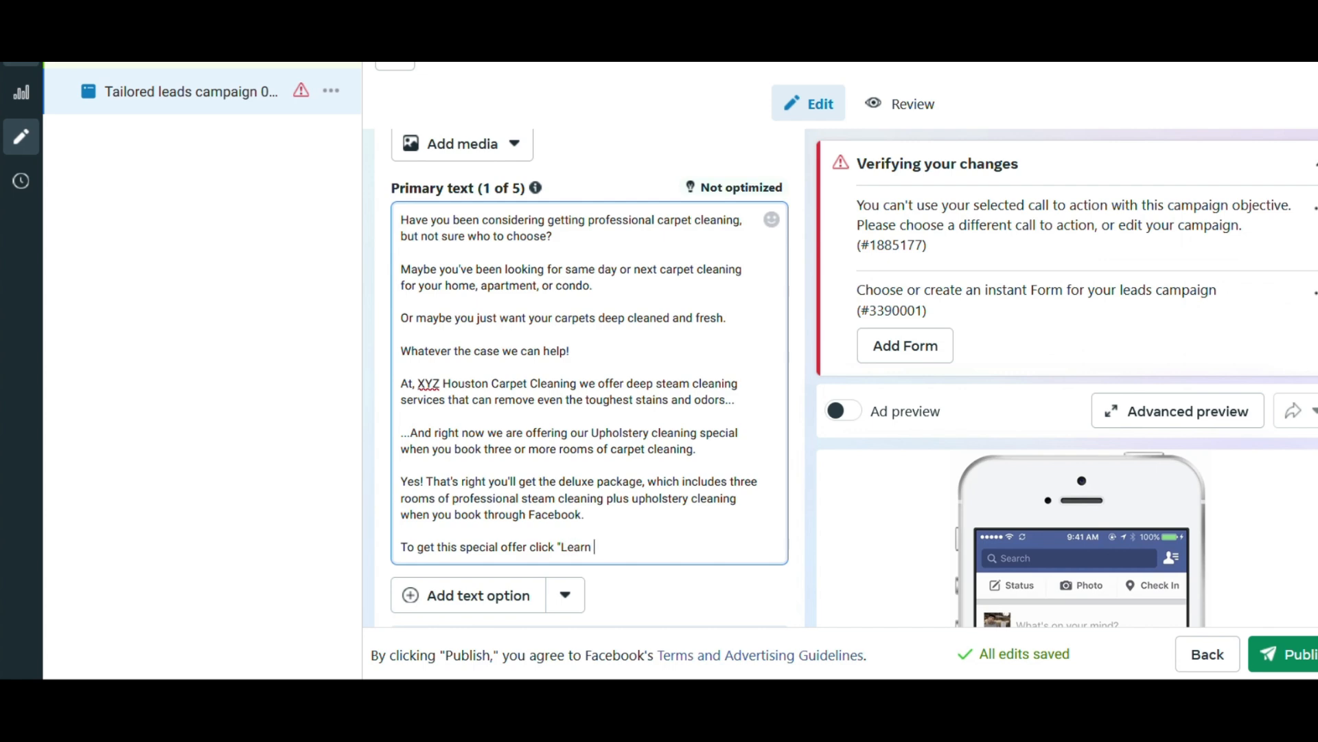
pyautogui.write('More" below!')
pyautogui.write('for ')
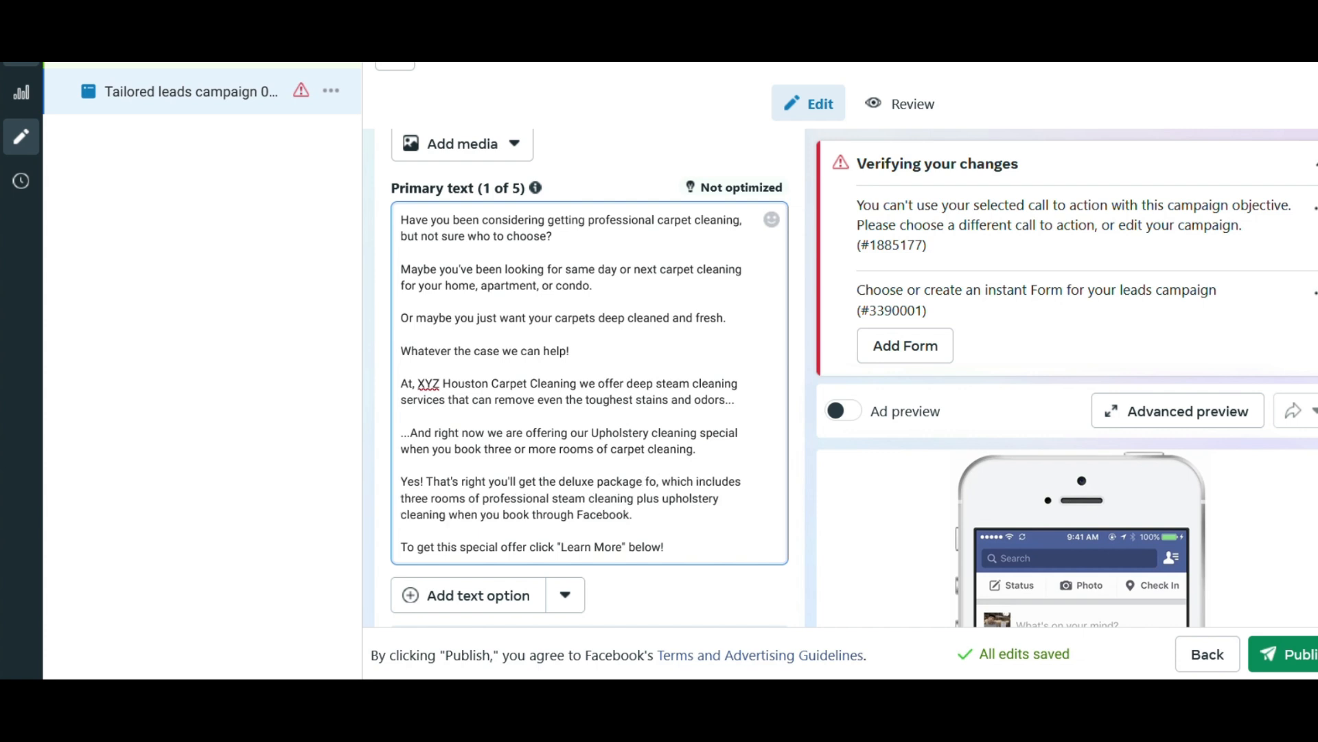
pyautogui.write('$250')
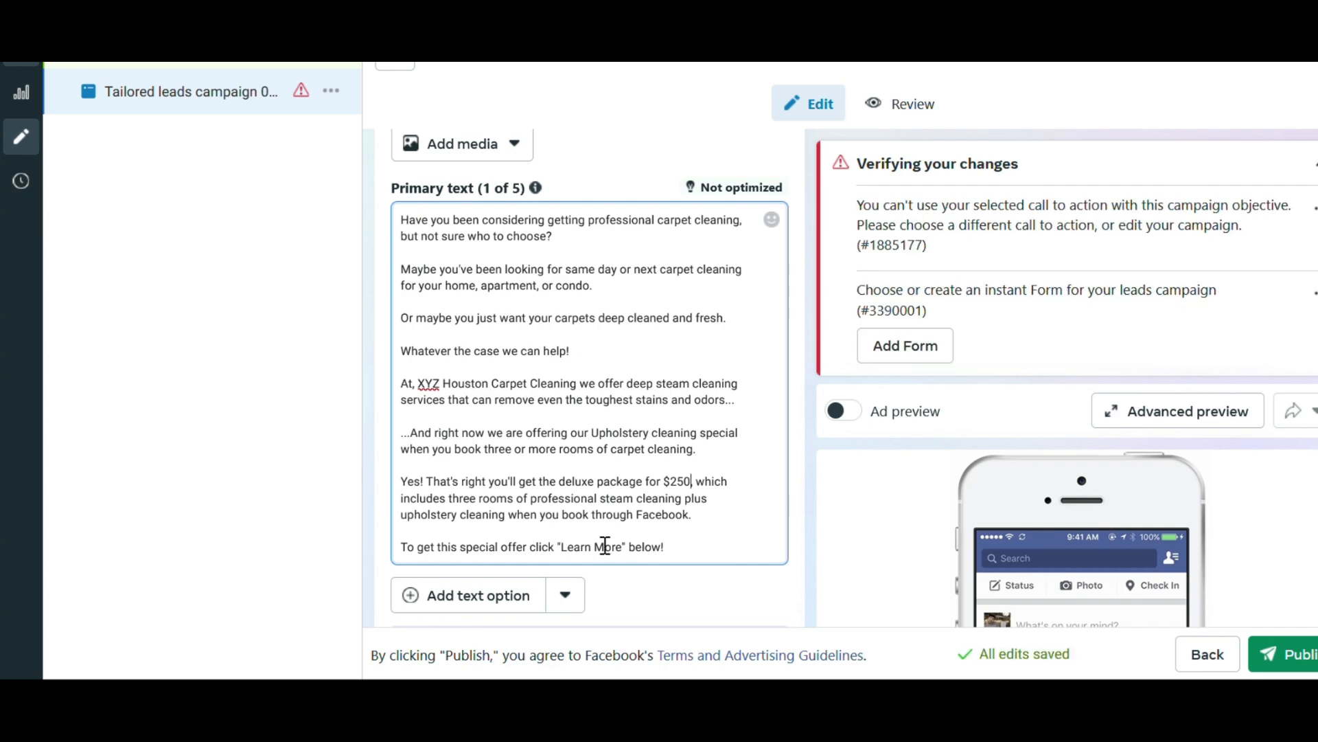
# Enter the ad headline "3 Rooms Plus Upholstery Cleaning $250".
pyautogui.scroll(-4, 603, 542)
pyautogui.scroll(-2, 686, 412)
pyautogui.scroll(-10, 762, 381)
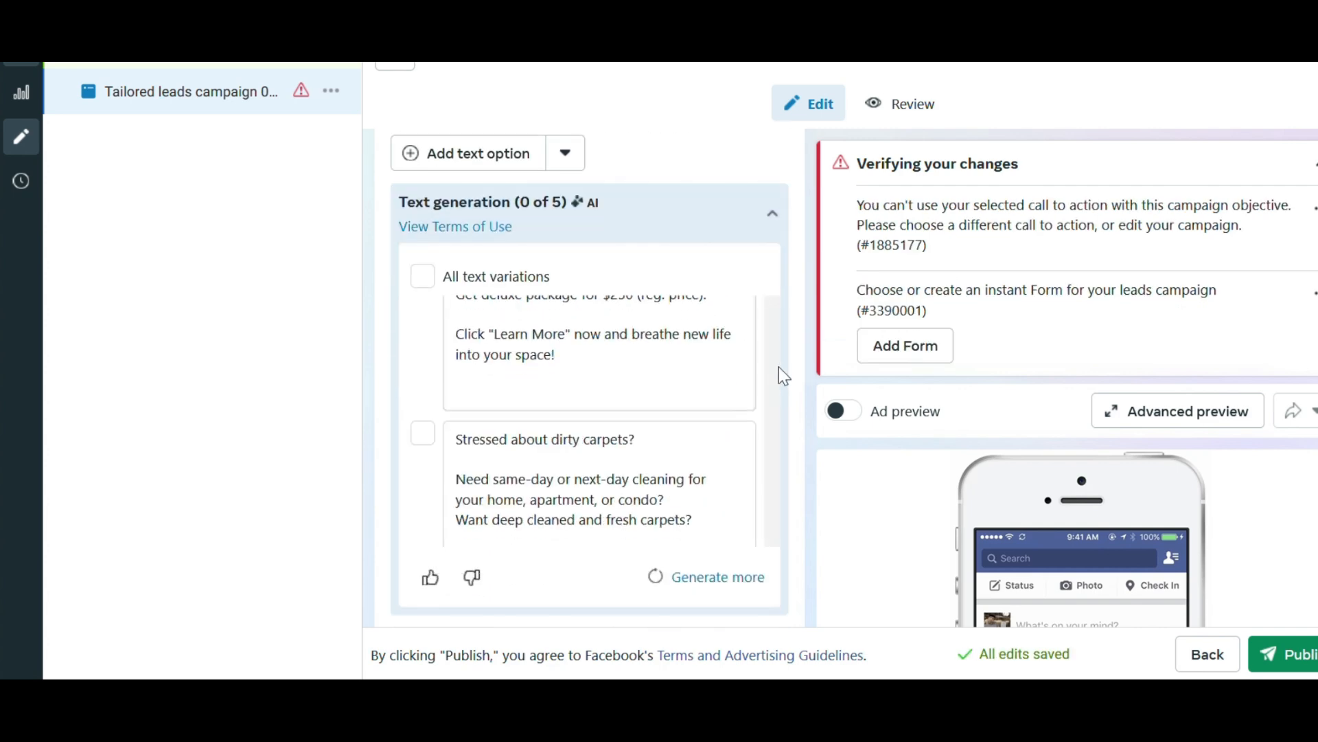
pyautogui.click(637, 414)
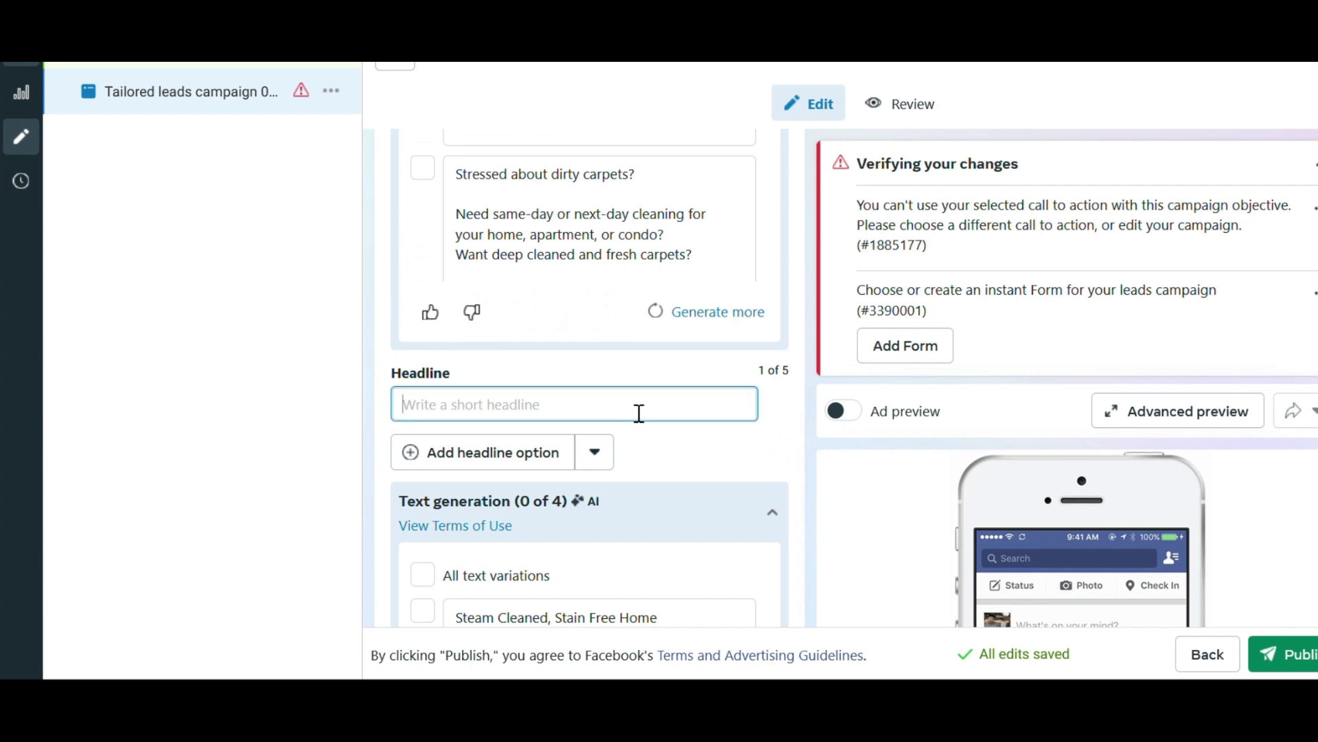
pyautogui.write('3 ')
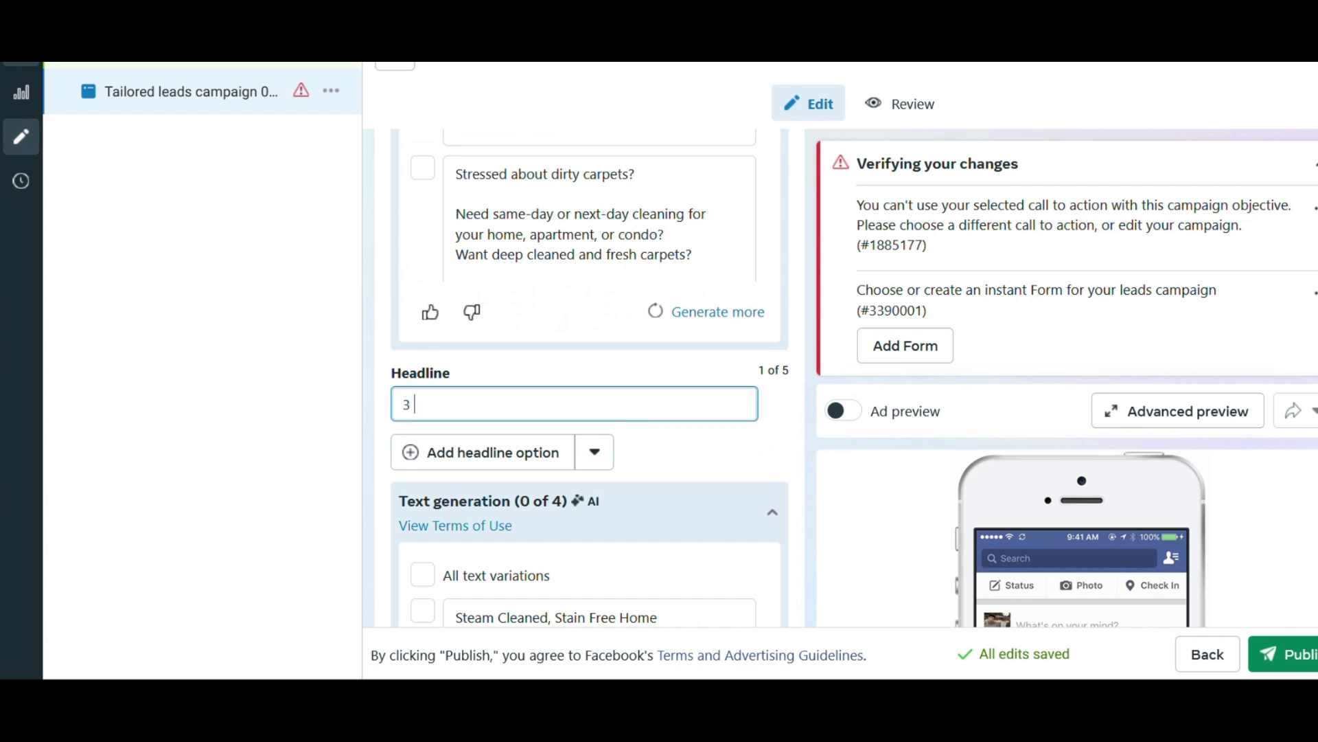
pyautogui.write('Rooms Plus Upsholst')
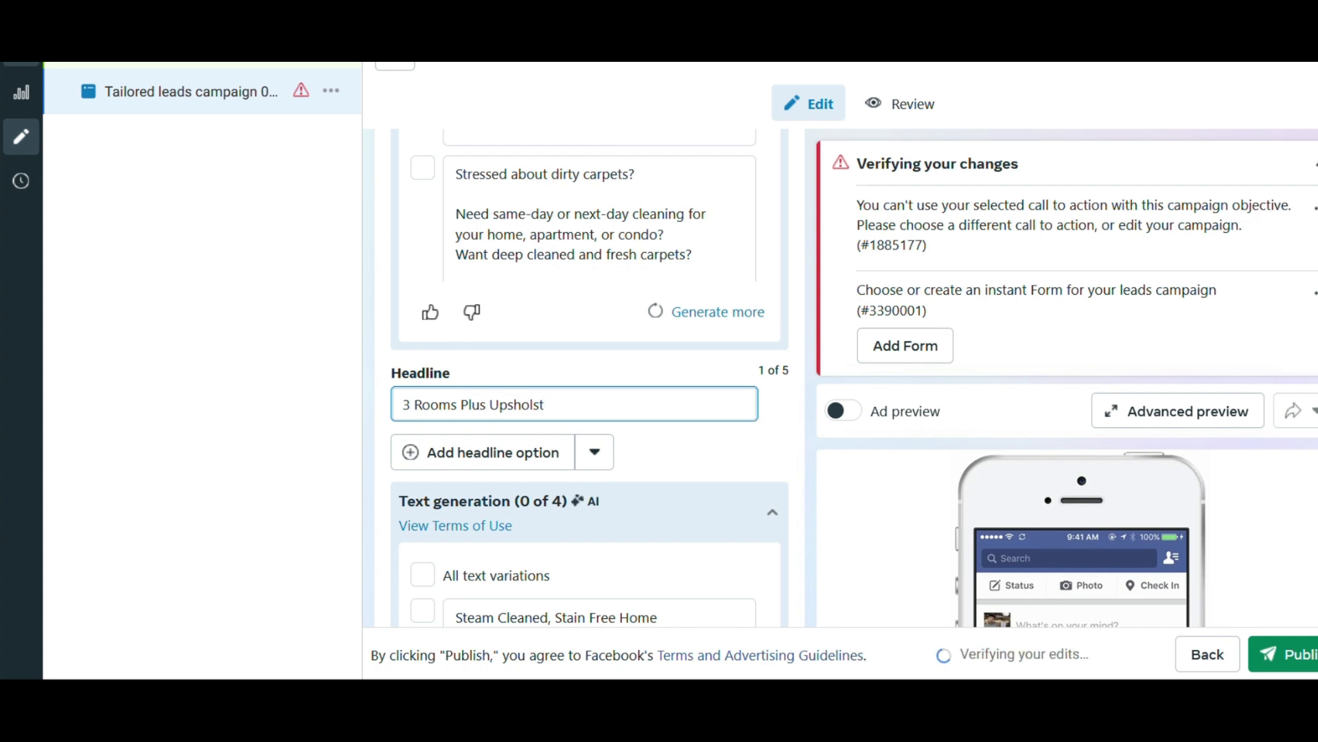
pyautogui.press('BackSpace')
pyautogui.press('BackSpace')
pyautogui.press('BackSpace')
pyautogui.press('BackSpace')
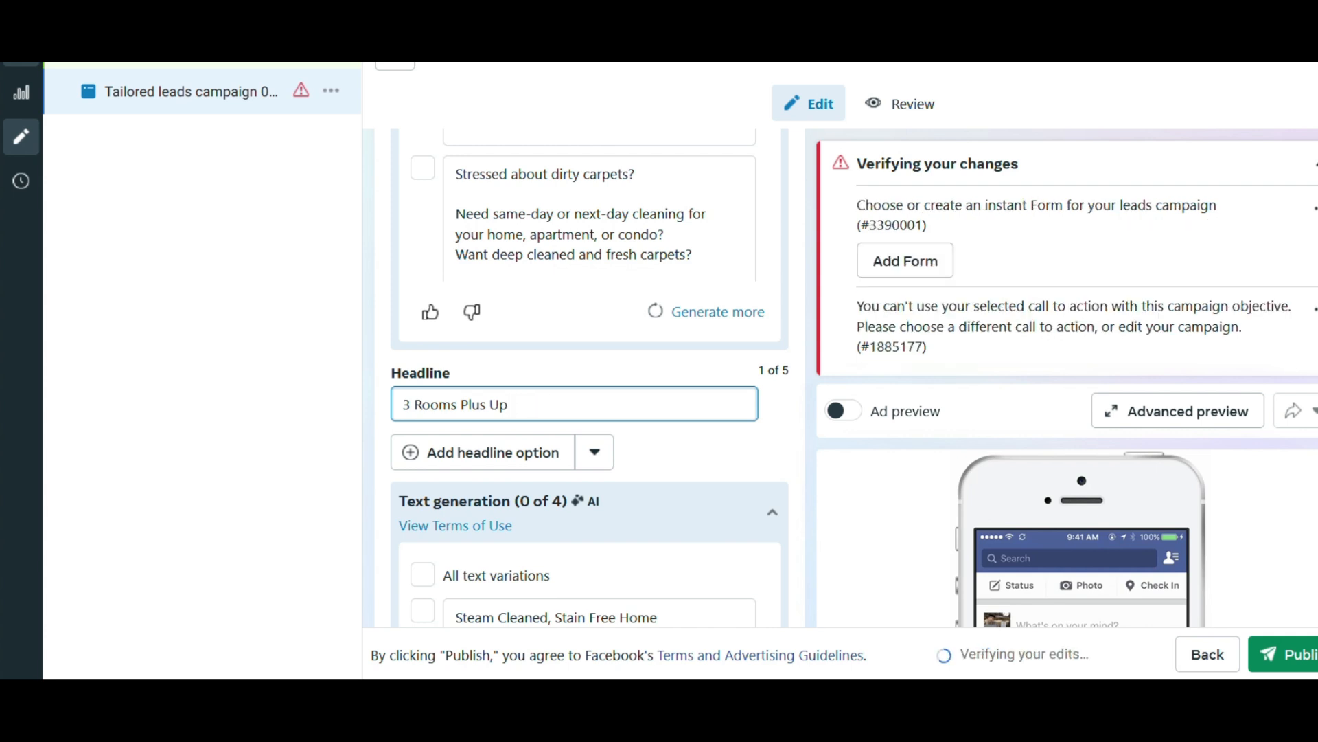
pyautogui.write('holstery')
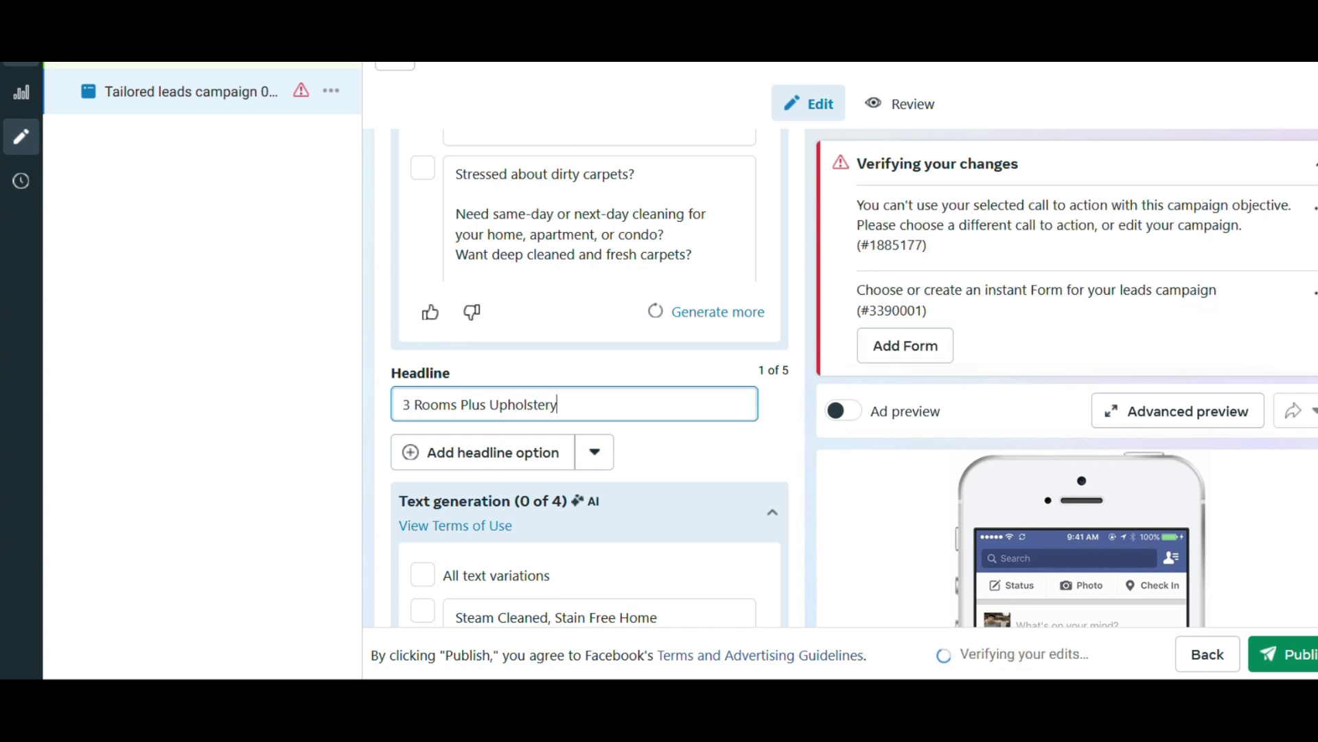
pyautogui.write(' Cleaning $250')
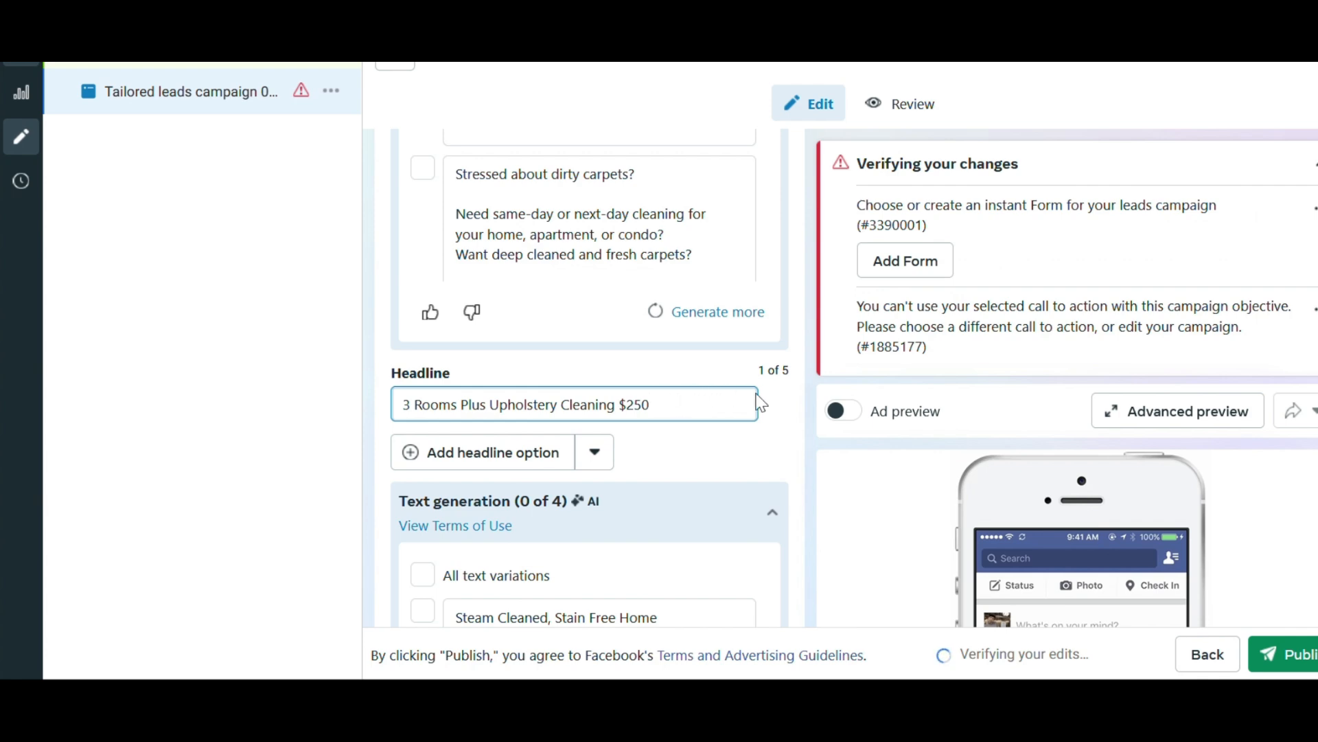
# Add the disclaimer "*Limitations Apply" at the end of the primary text, separated by a blank line from the "Learn More" sentence.
pyautogui.scroll(-8, 801, 402)
pyautogui.scroll(10, 801, 402)
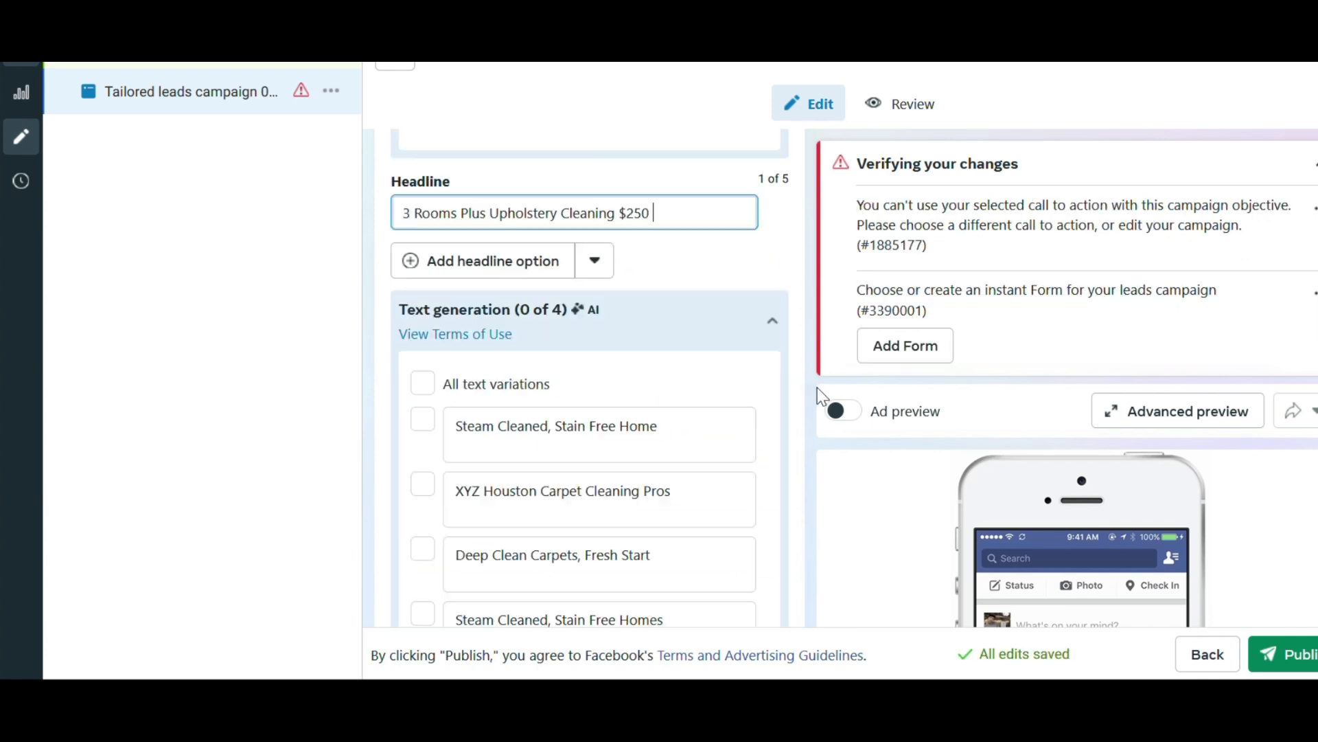
pyautogui.scroll(-3, 755, 439)
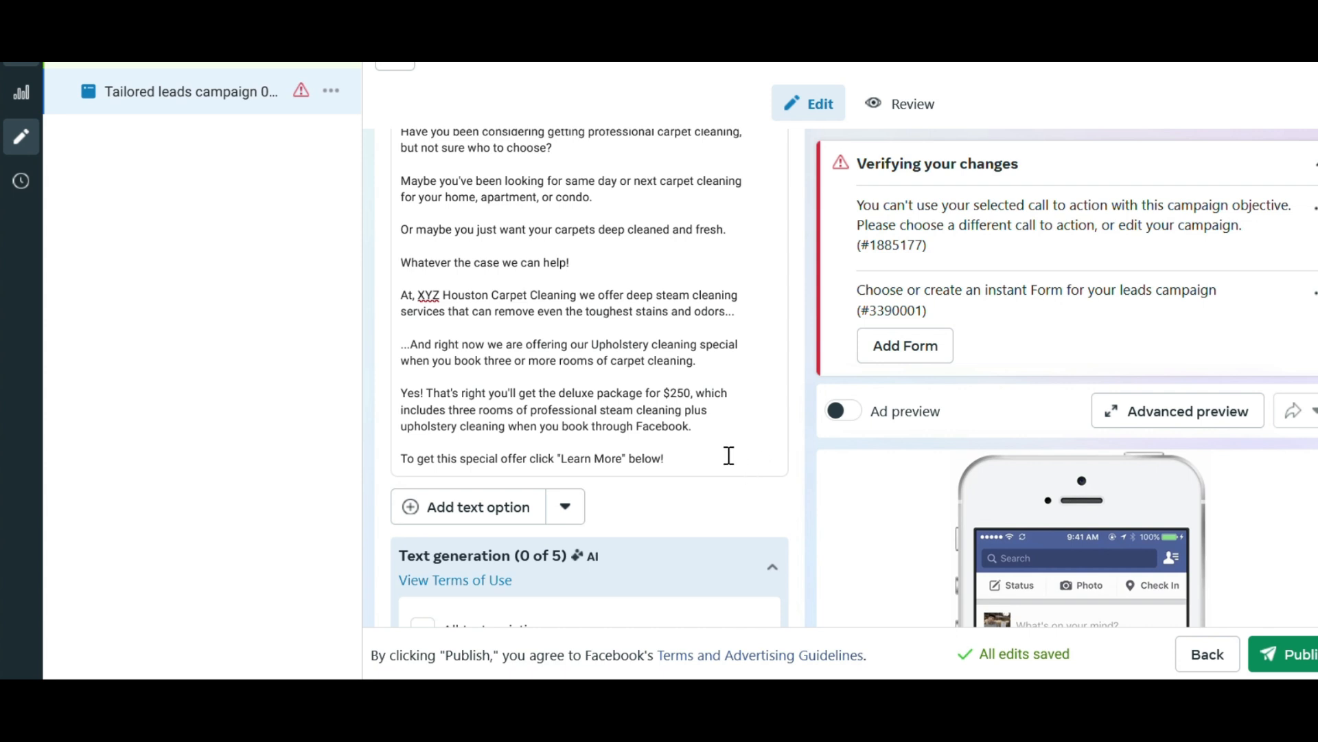
pyautogui.click(721, 467)
pyautogui.press('Return')
pyautogui.press('Return')
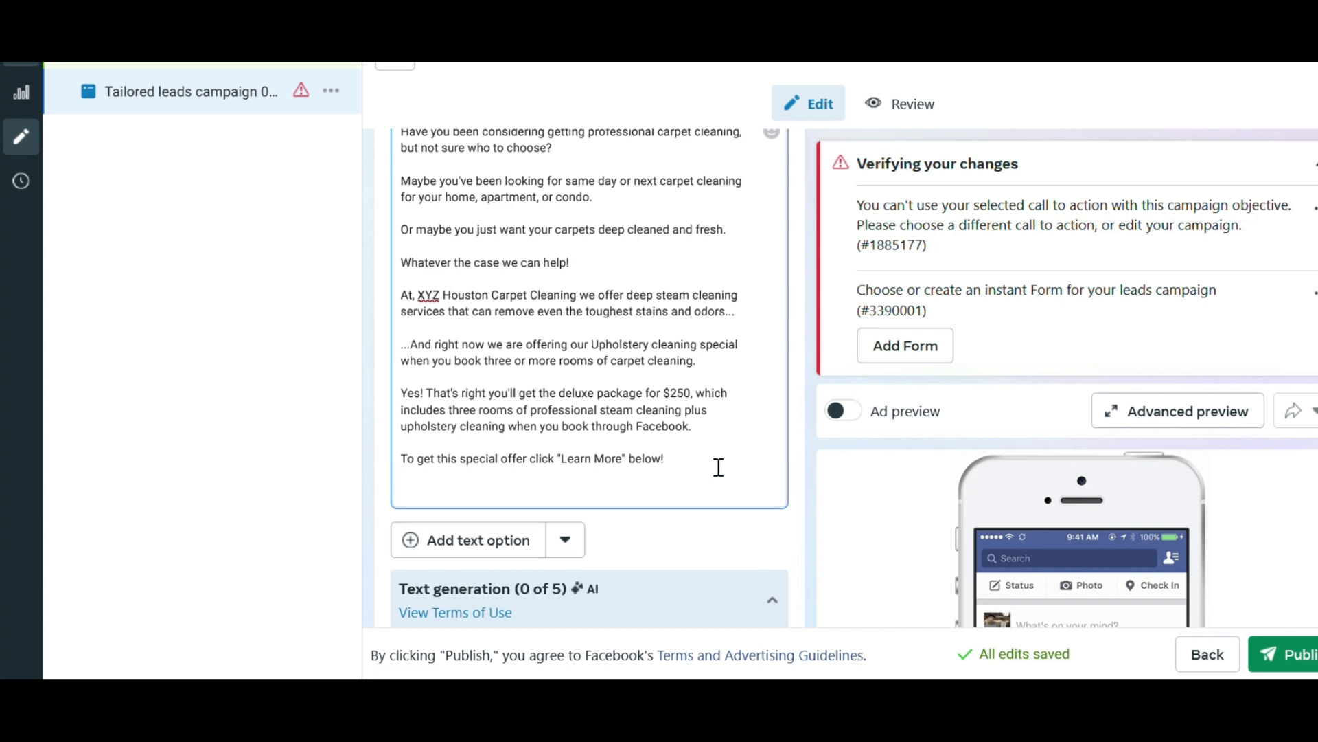
pyautogui.write('*Limitati')
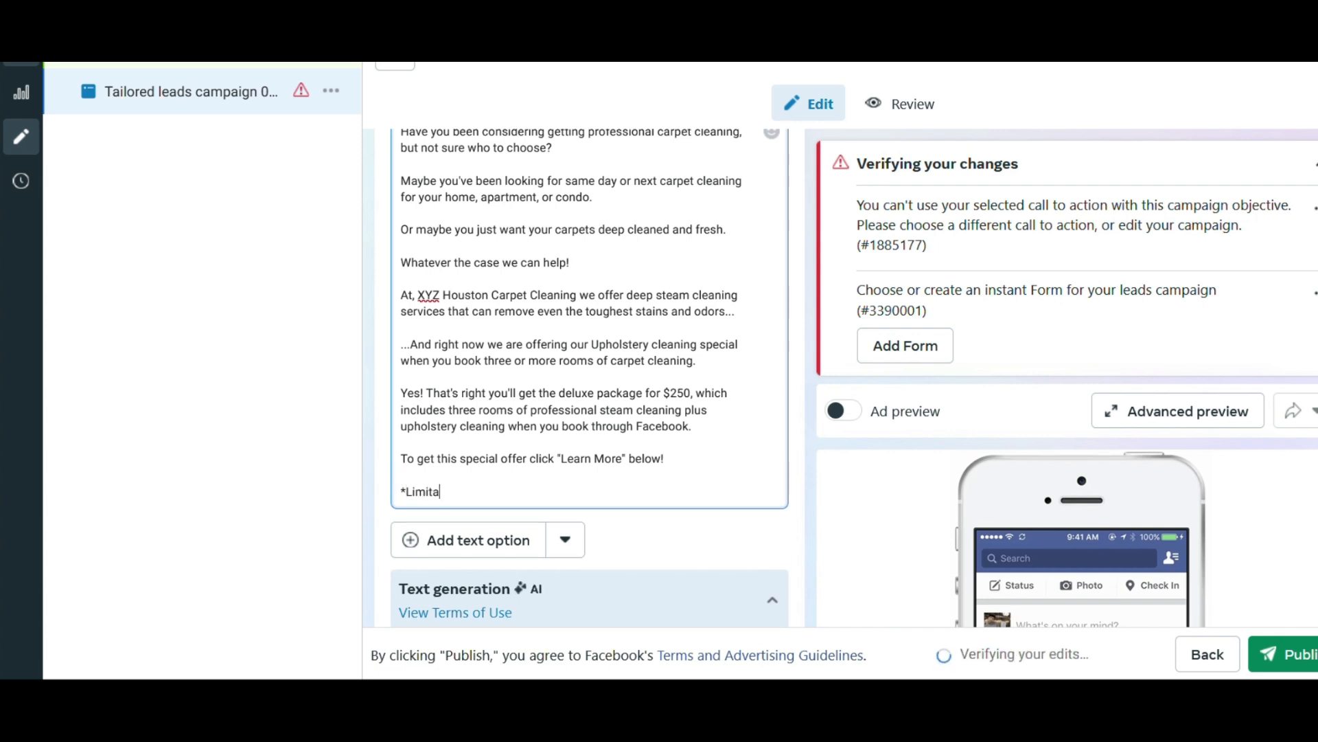
pyautogui.press('BackSpace')
pyautogui.press('BackSpace')
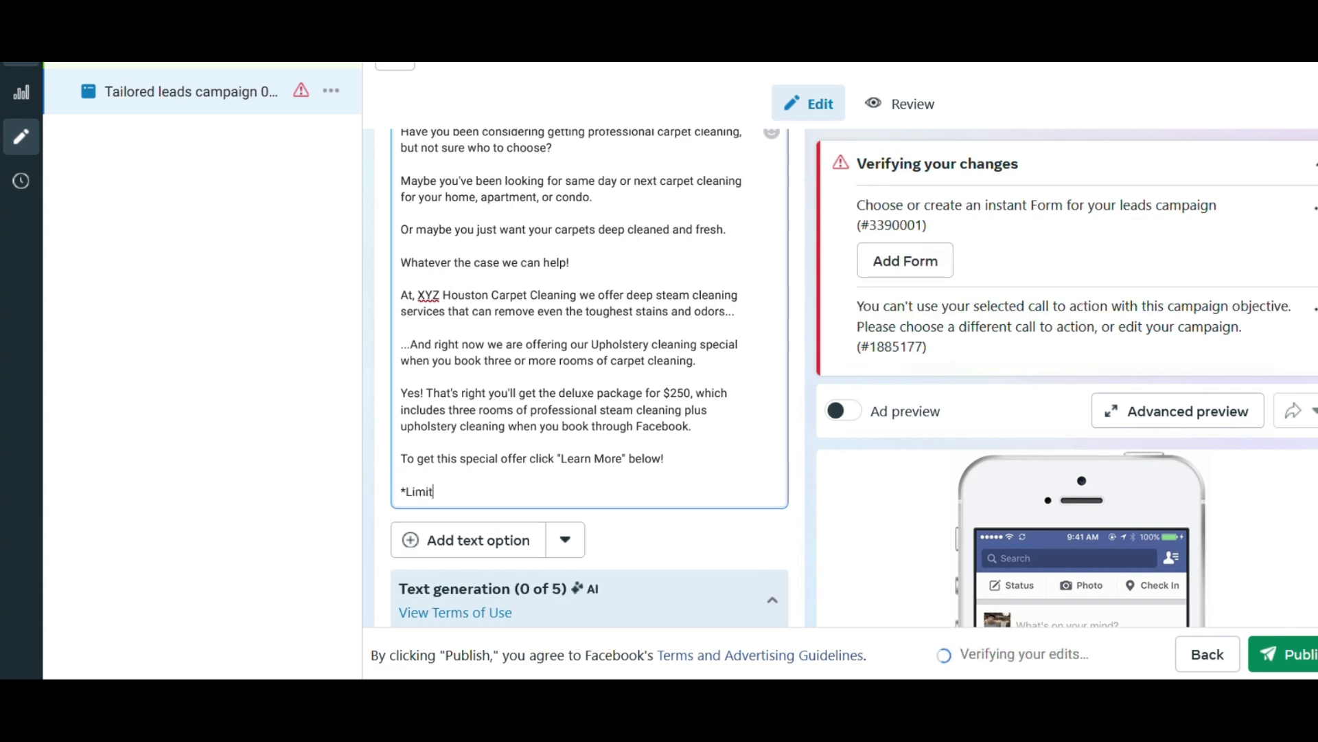
pyautogui.write('tins')
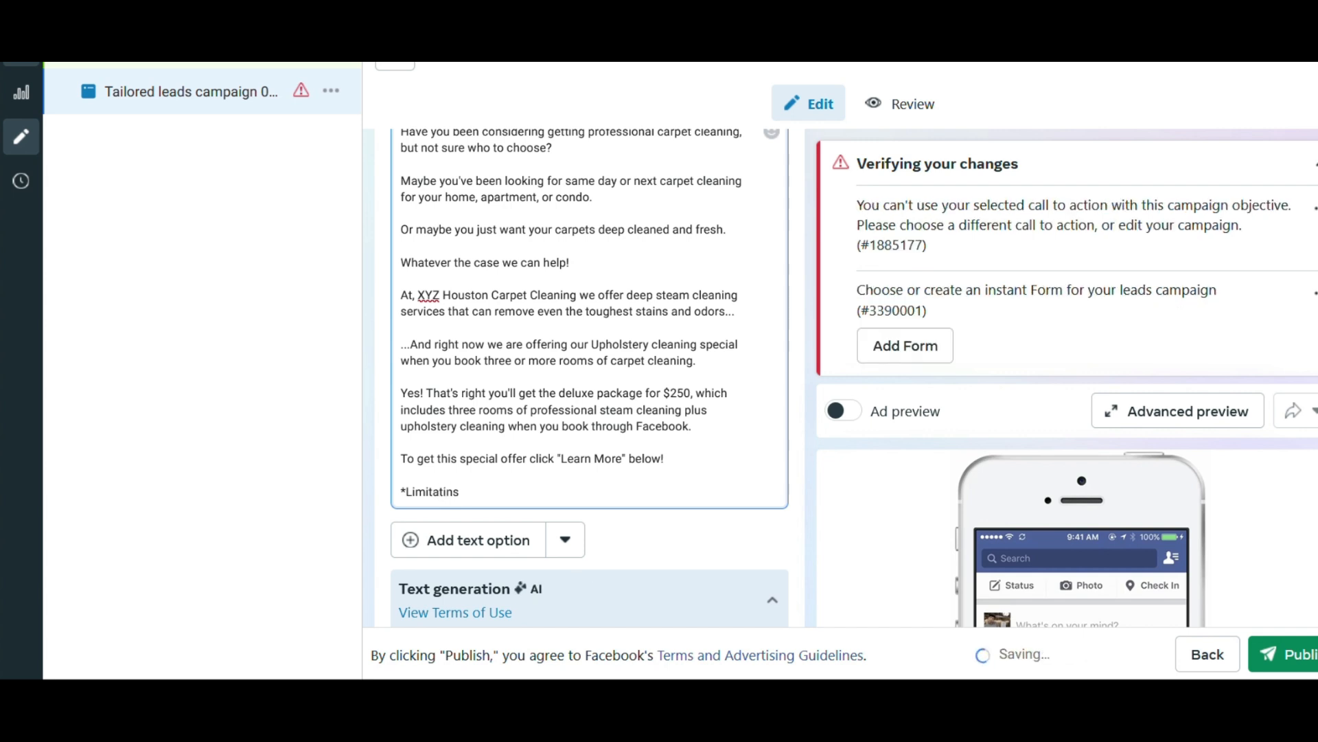
pyautogui.press('BackSpace')
pyautogui.press('BackSpace')
pyautogui.write('ons Apply')
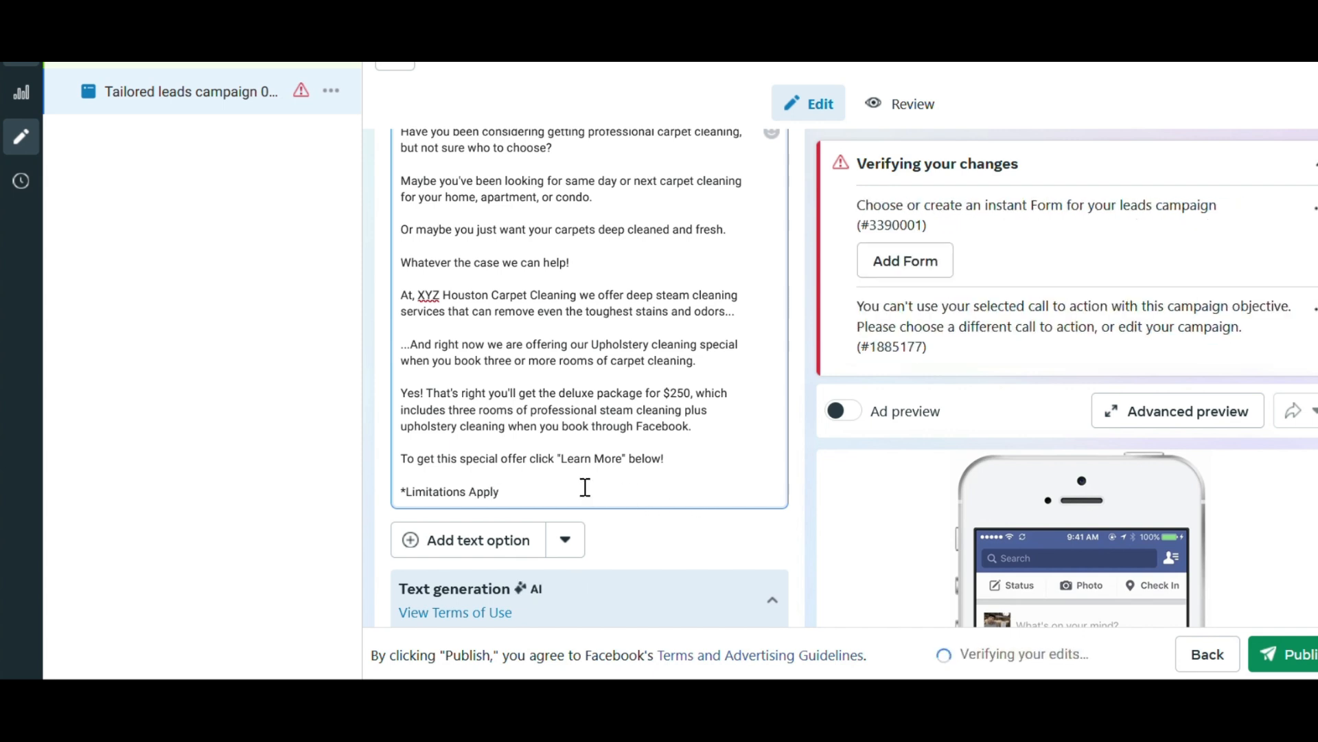
pyautogui.write('B')
pyautogui.press('BackSpace')
pyautogui.press('BackSpace')
pyautogui.press('BackSpace')
pyautogui.write('y')
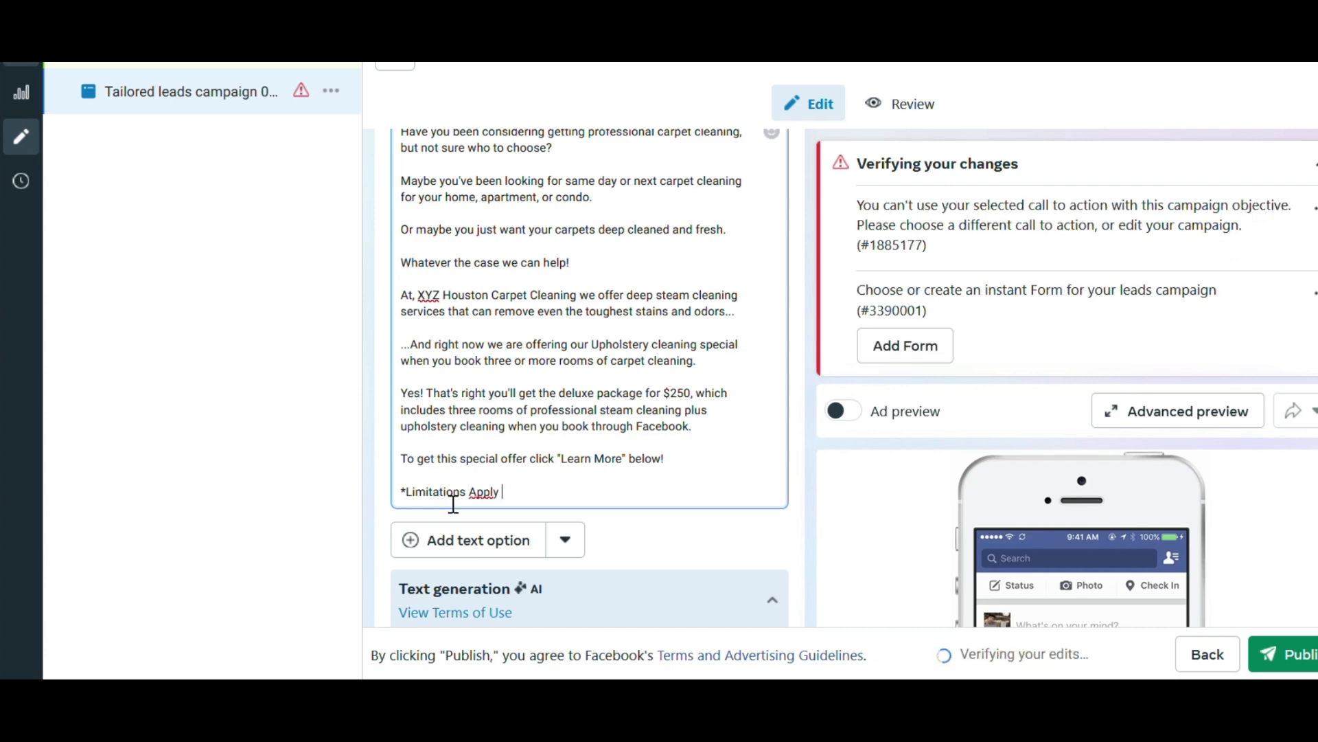
pyautogui.scroll(1, 492, 491)
pyautogui.click(798, 457)
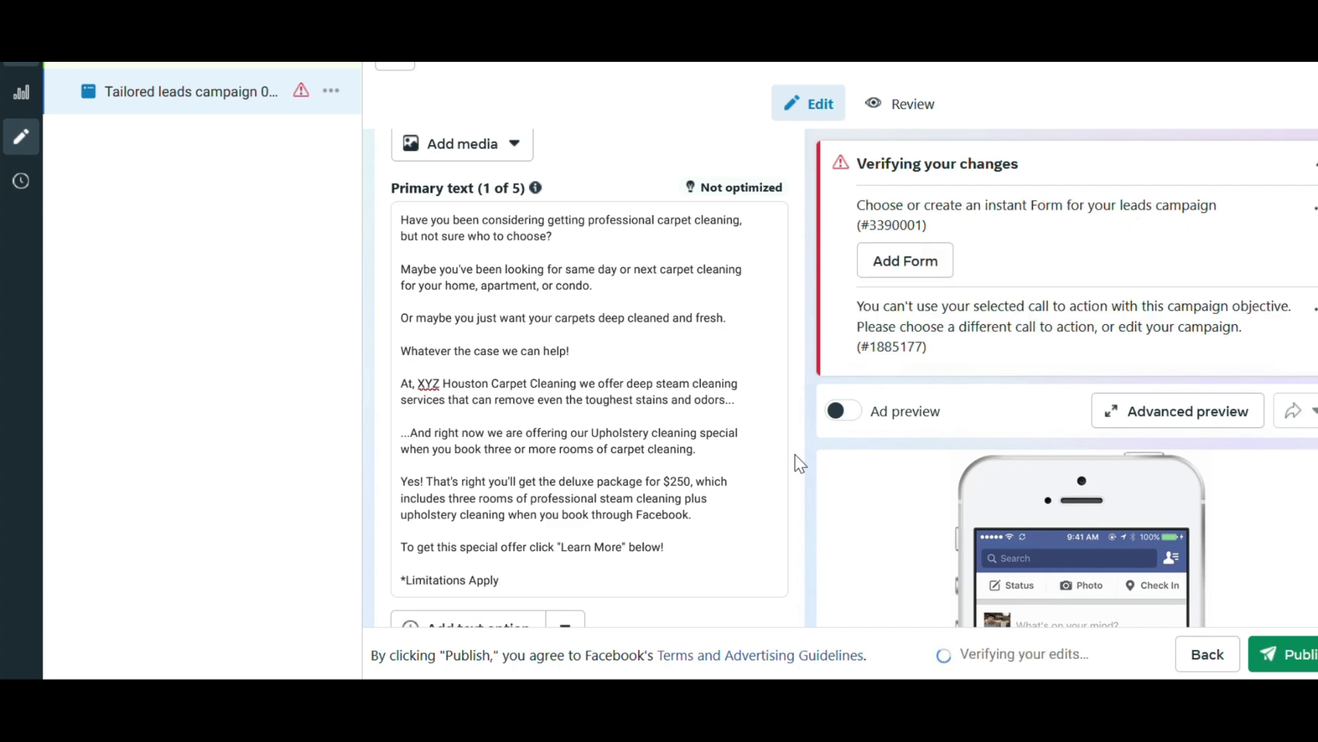
pyautogui.scroll(-5, 798, 461)
pyautogui.scroll(-5, 798, 461)
pyautogui.scroll(7, 798, 462)
pyautogui.scroll(4, 799, 464)
pyautogui.scroll(-1, 785, 497)
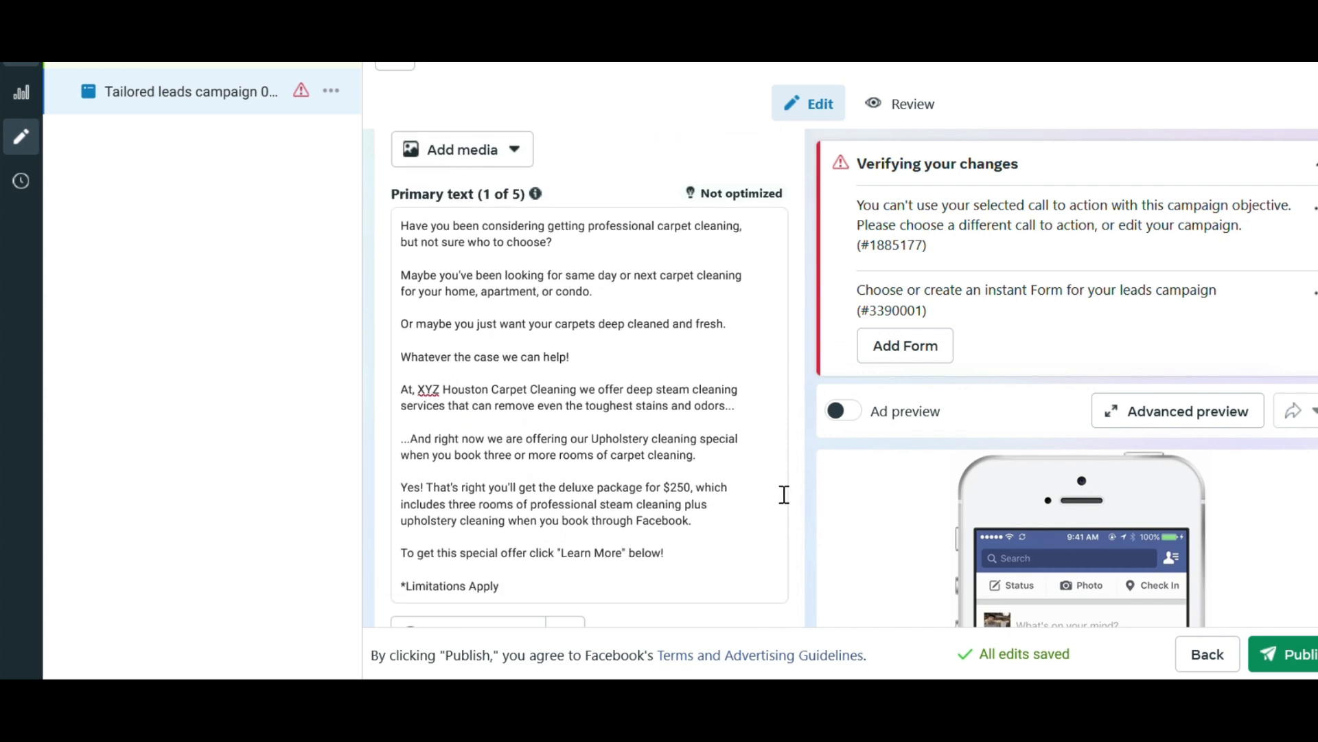
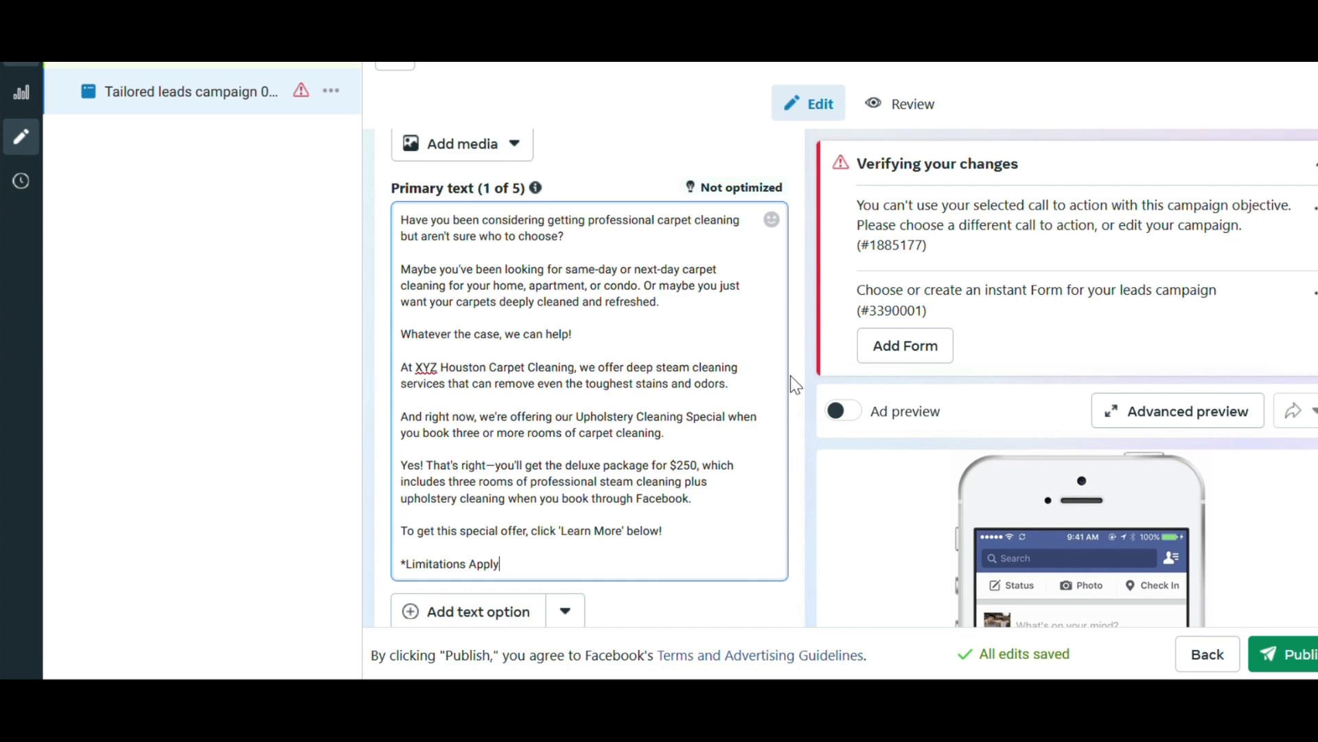
# Check the finished primary text and headline, and set the ad's call to action to Learn more.
pyautogui.scroll(-4, 797, 412)
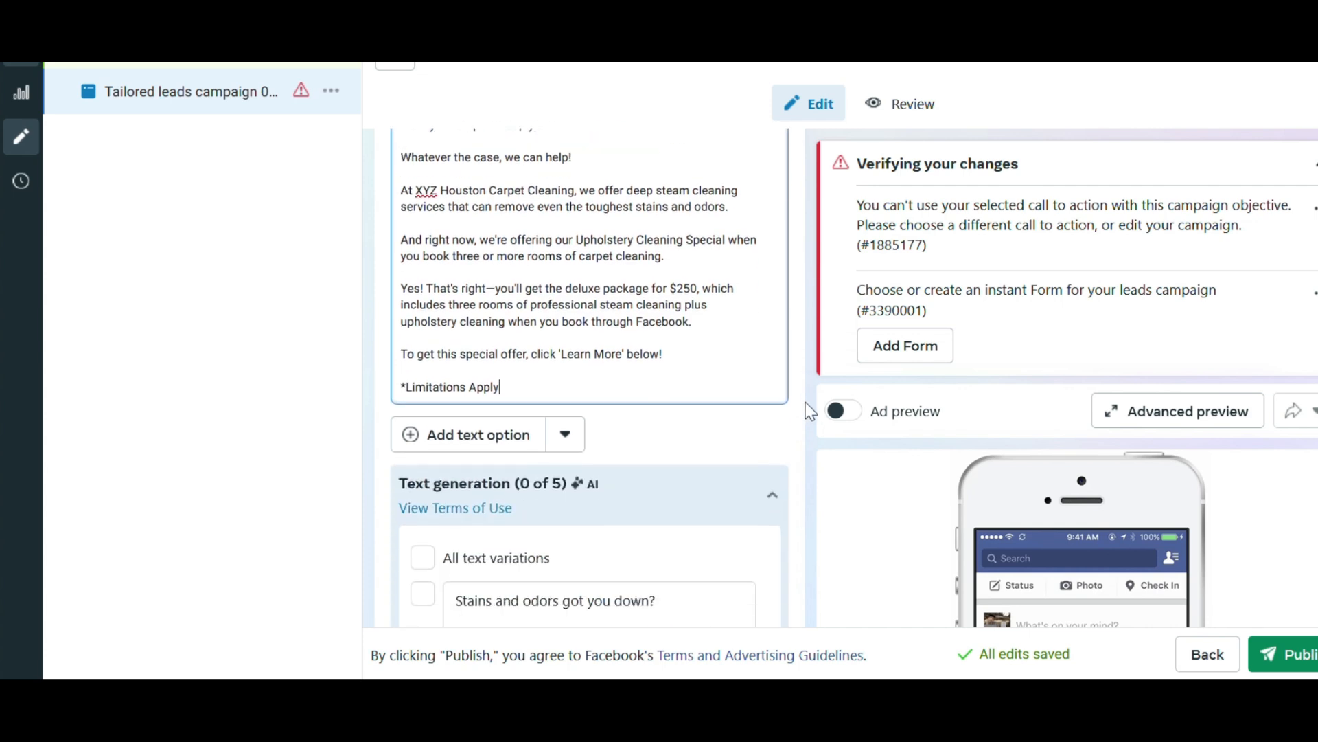
pyautogui.scroll(-6, 806, 408)
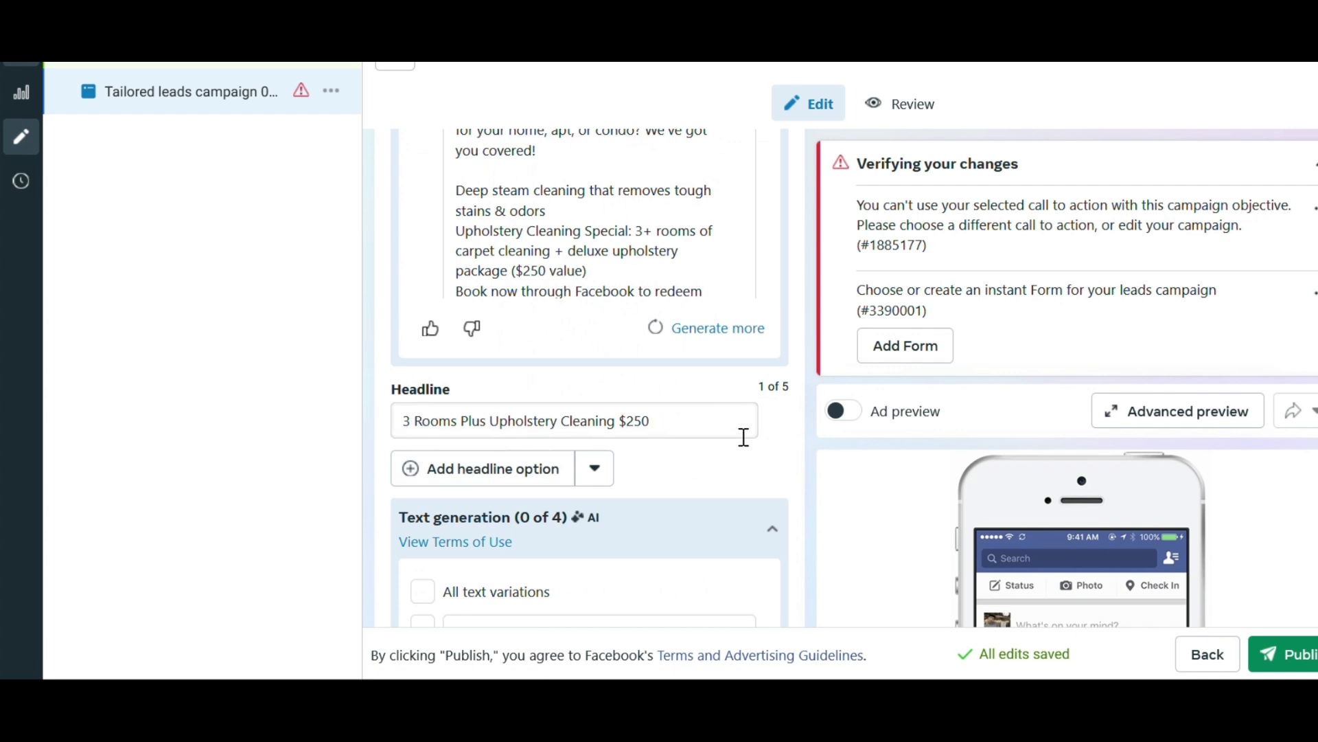
pyautogui.moveTo(656, 422); pyautogui.dragTo(689, 424)
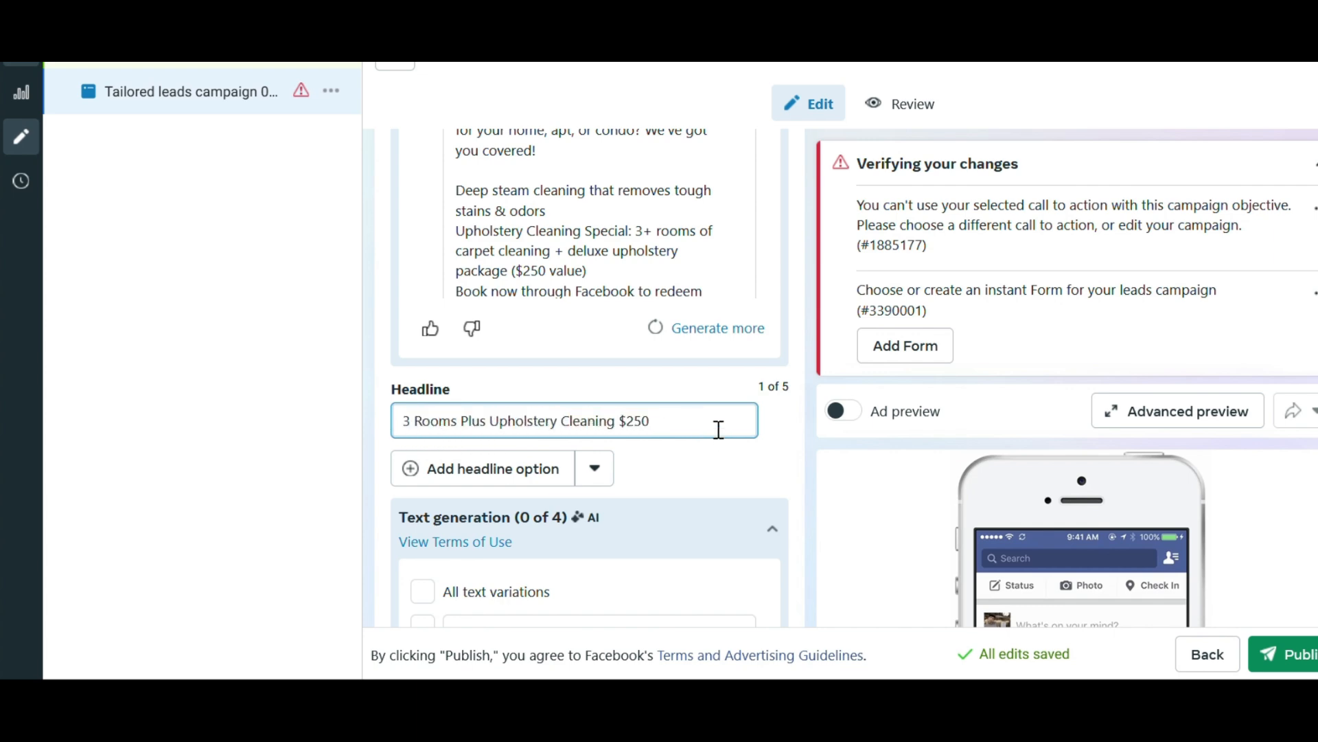
pyautogui.scroll(10, 792, 427)
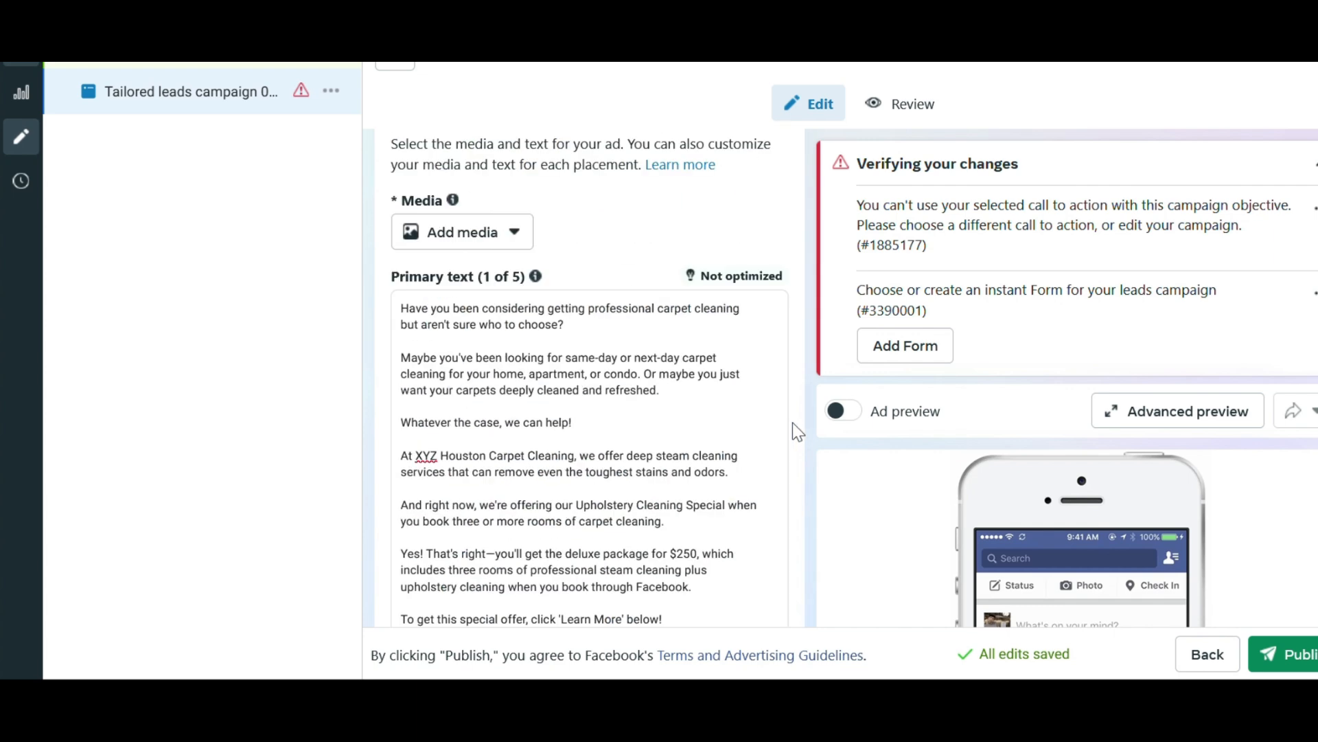
pyautogui.scroll(-2, 793, 424)
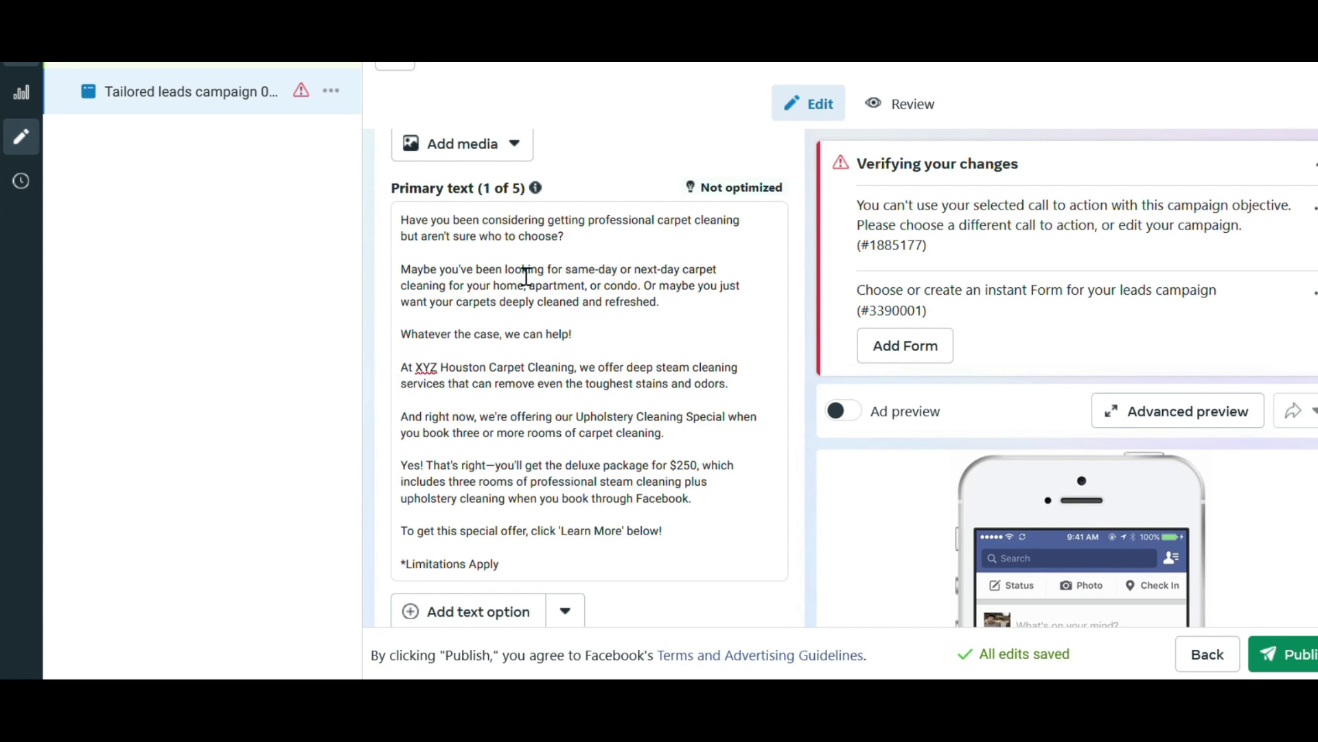
pyautogui.scroll(-10, 526, 278)
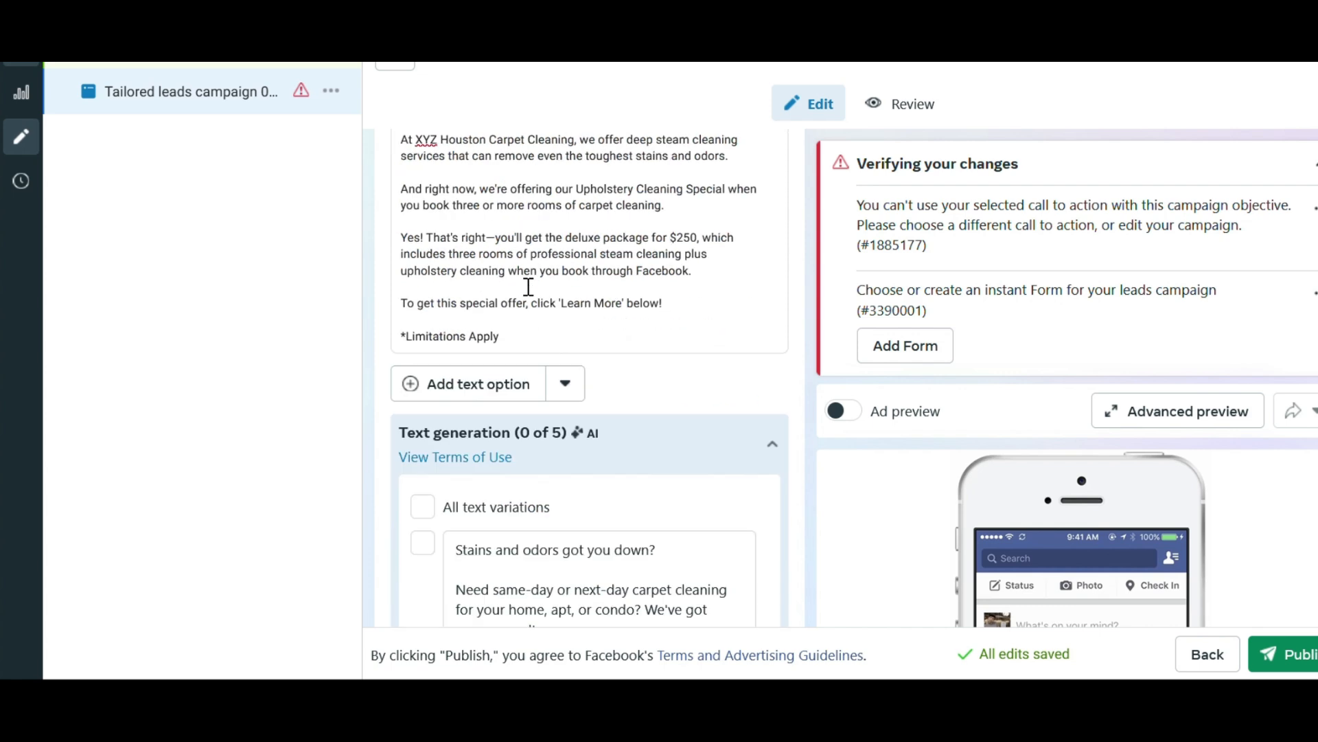
pyautogui.scroll(-8, 394, 313)
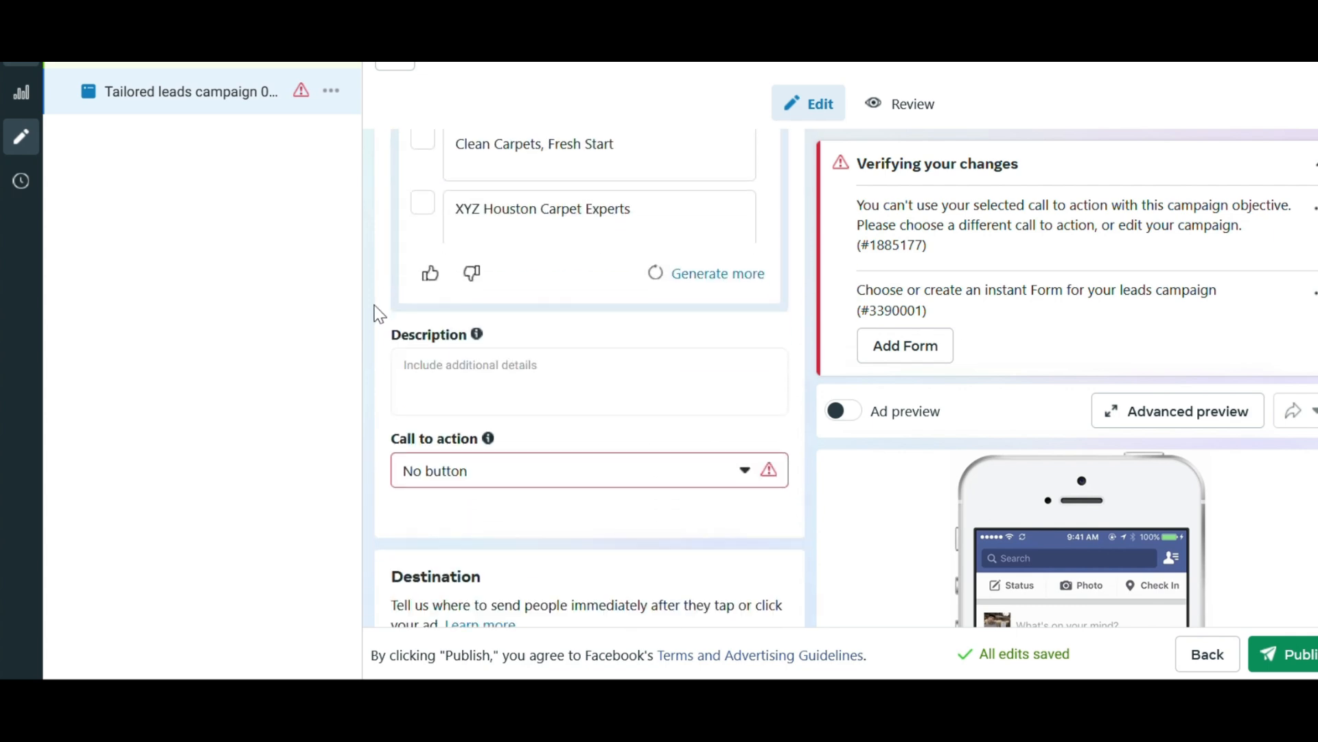
pyautogui.click(448, 382)
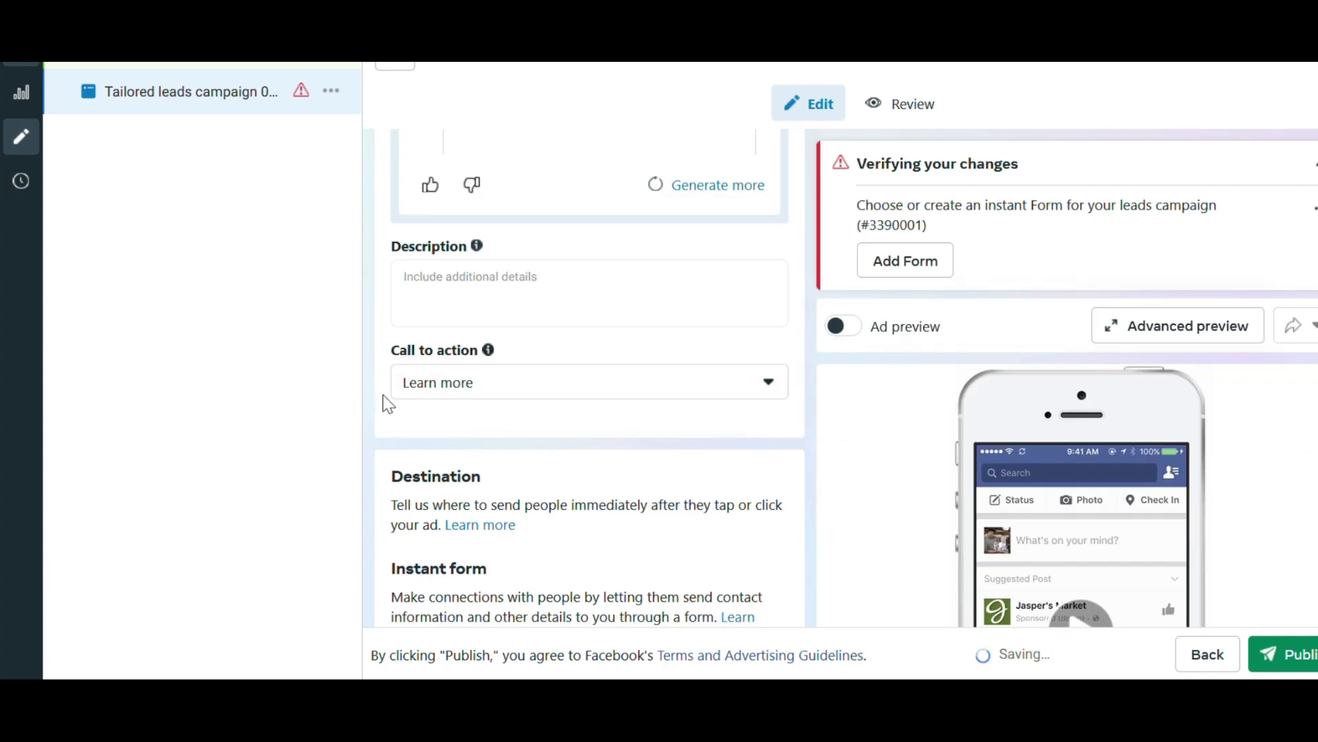
# Start a new instant form for the ad and set its sharing to Open.
pyautogui.scroll(-2, 376, 412)
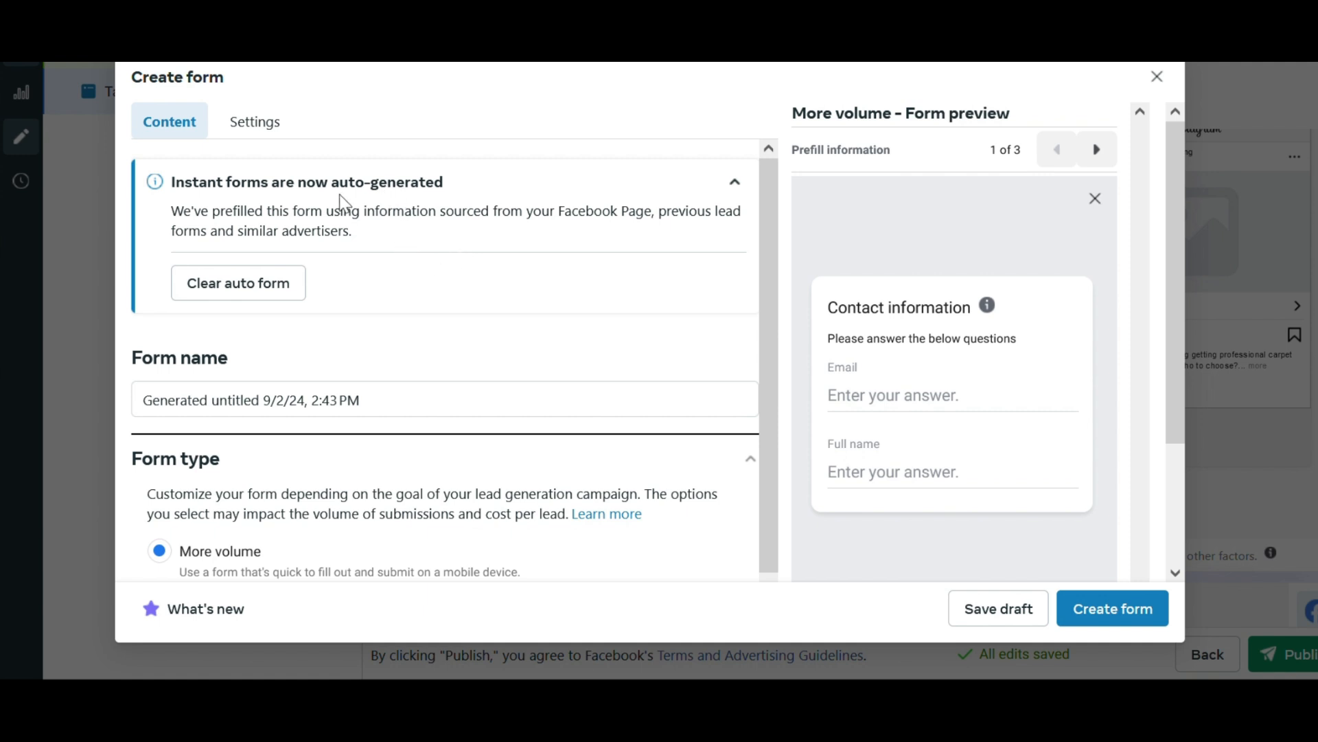
pyautogui.click(261, 133)
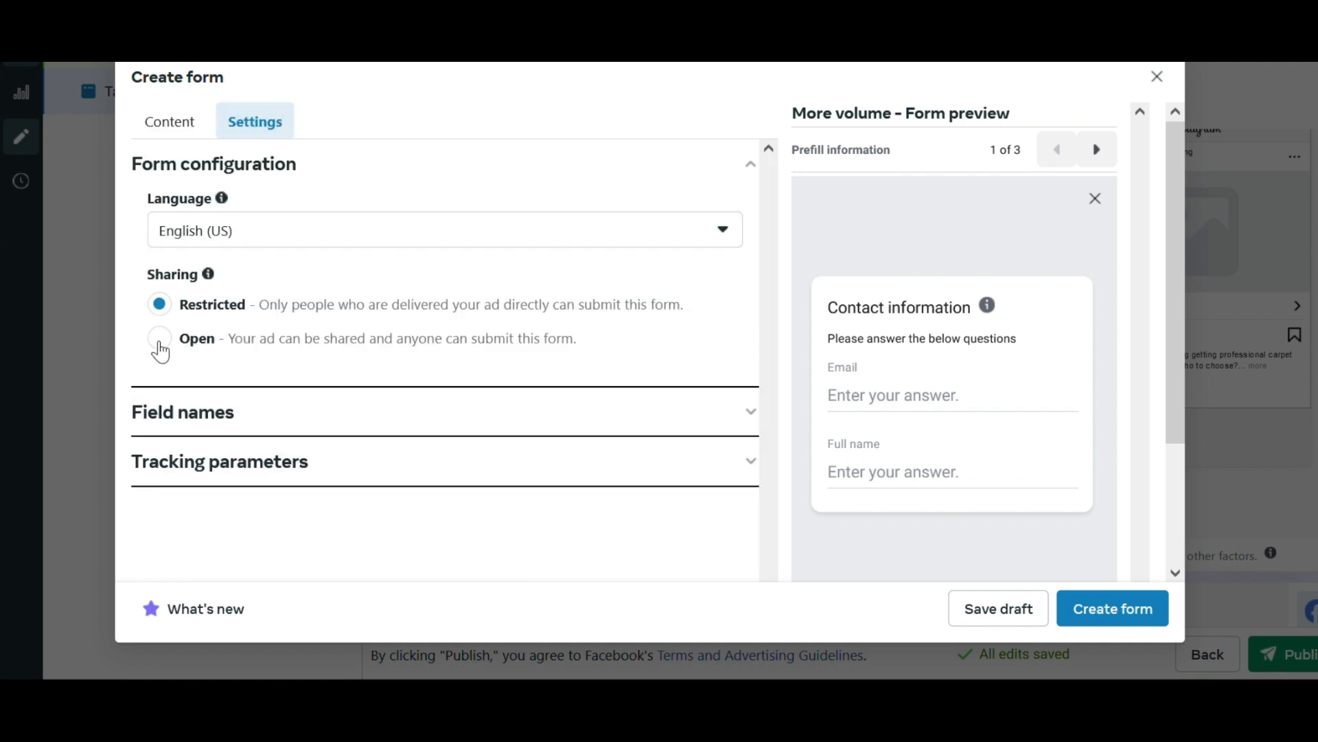
pyautogui.click(160, 339)
pyautogui.click(187, 133)
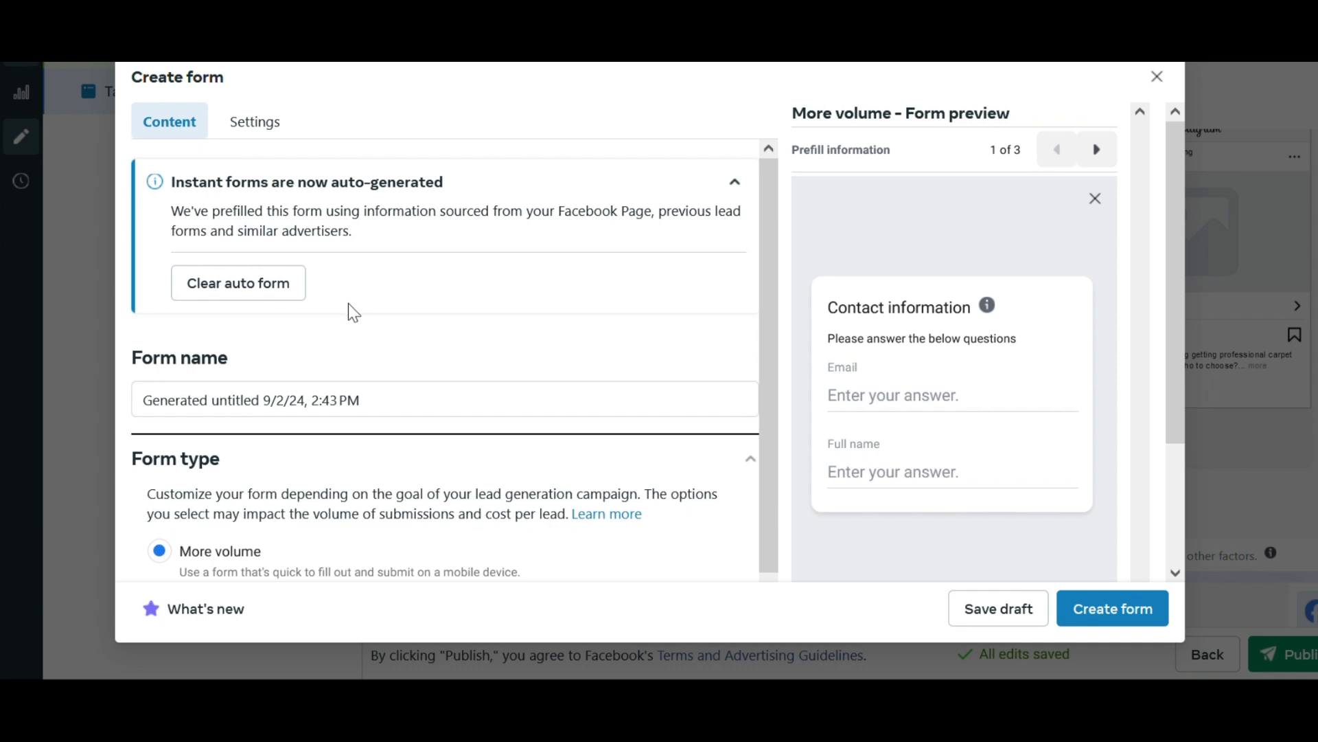
# Turn on the recommended greeting in the instant form's intro section.
pyautogui.click(470, 410)
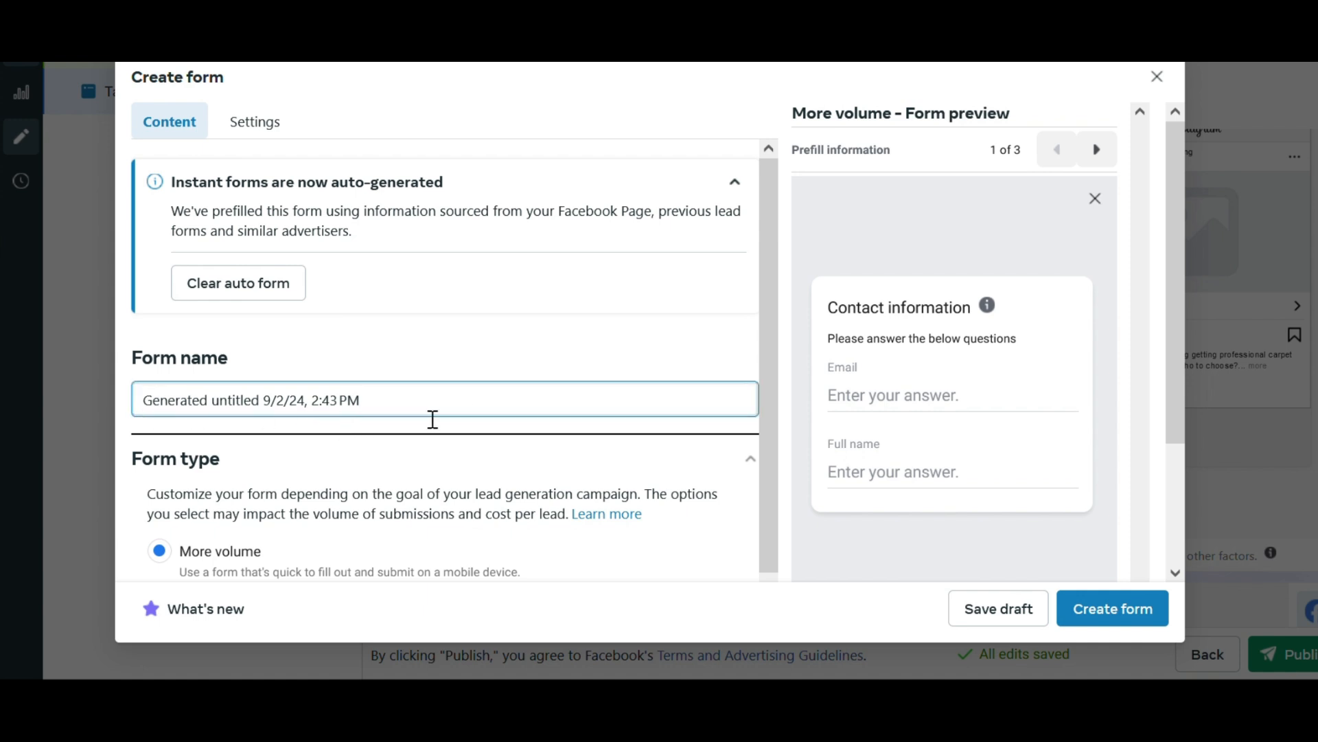
pyautogui.scroll(-3, 501, 409)
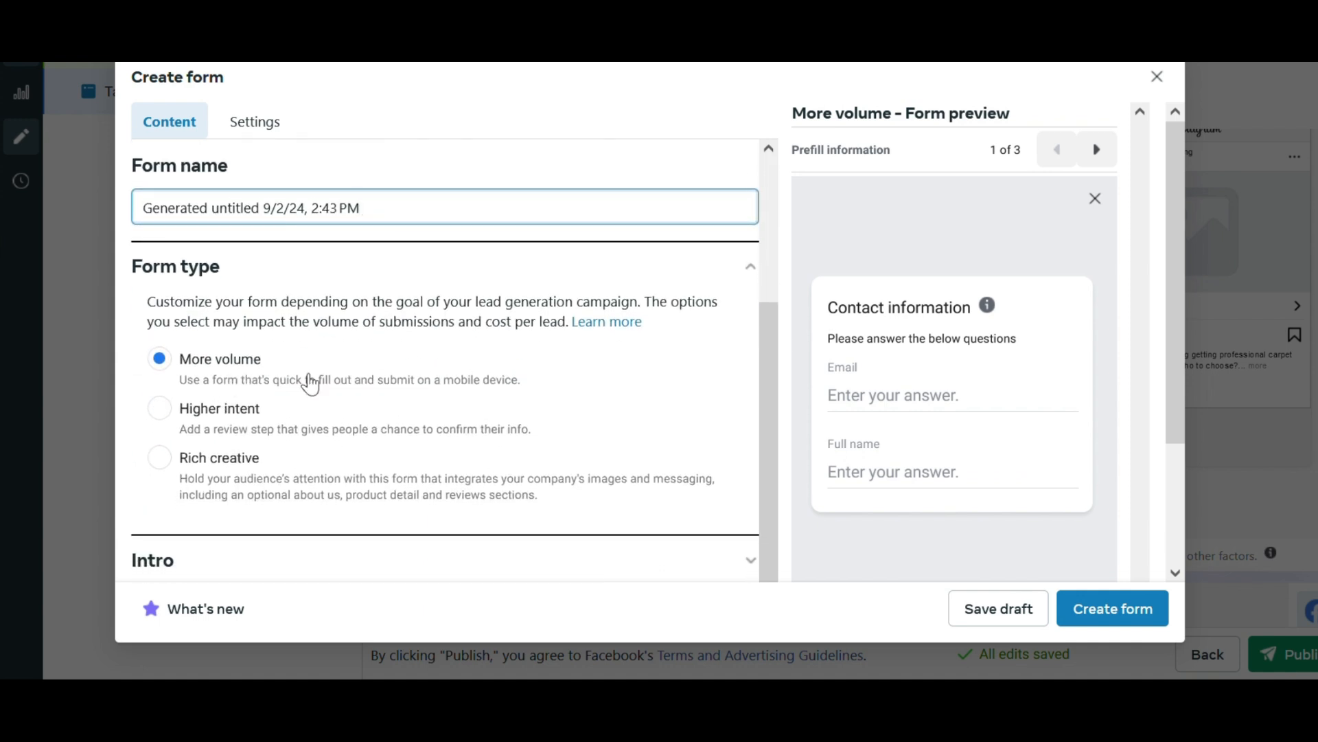
pyautogui.scroll(-1, 296, 364)
pyautogui.scroll(-2, 296, 364)
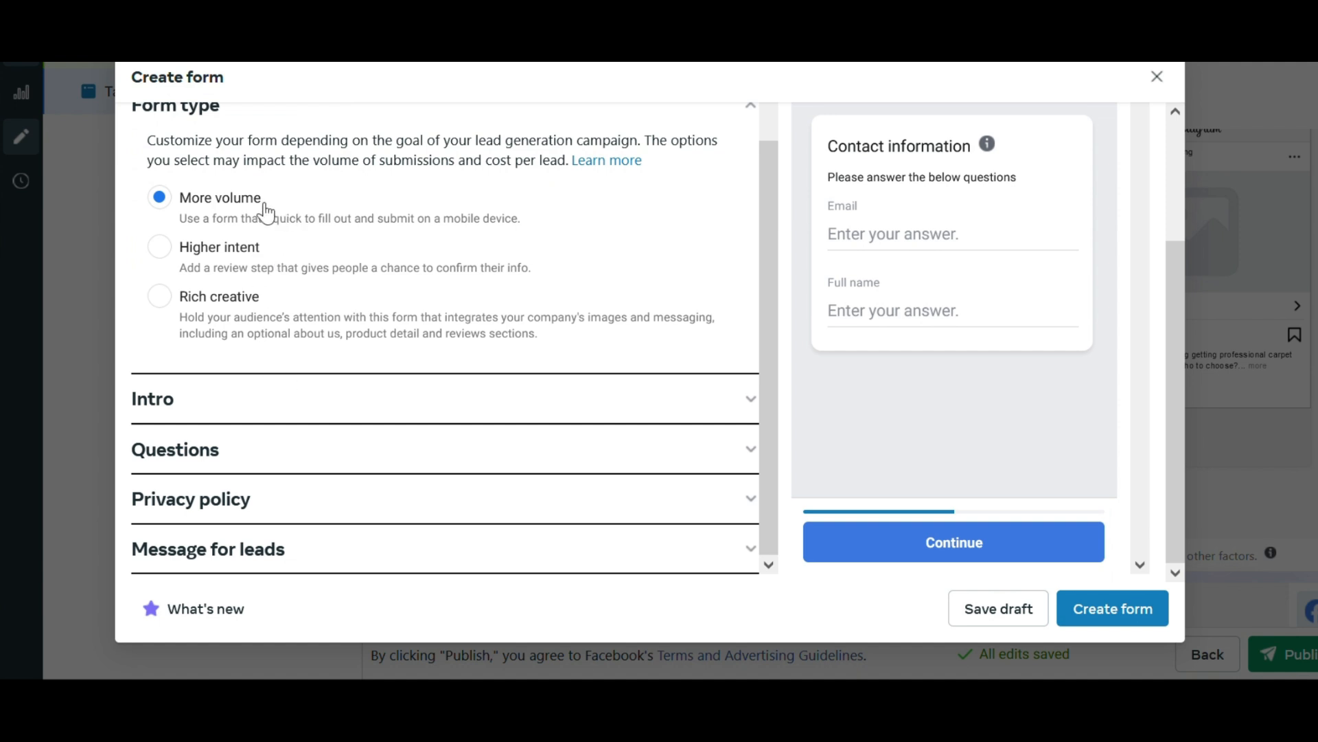
pyautogui.click(261, 406)
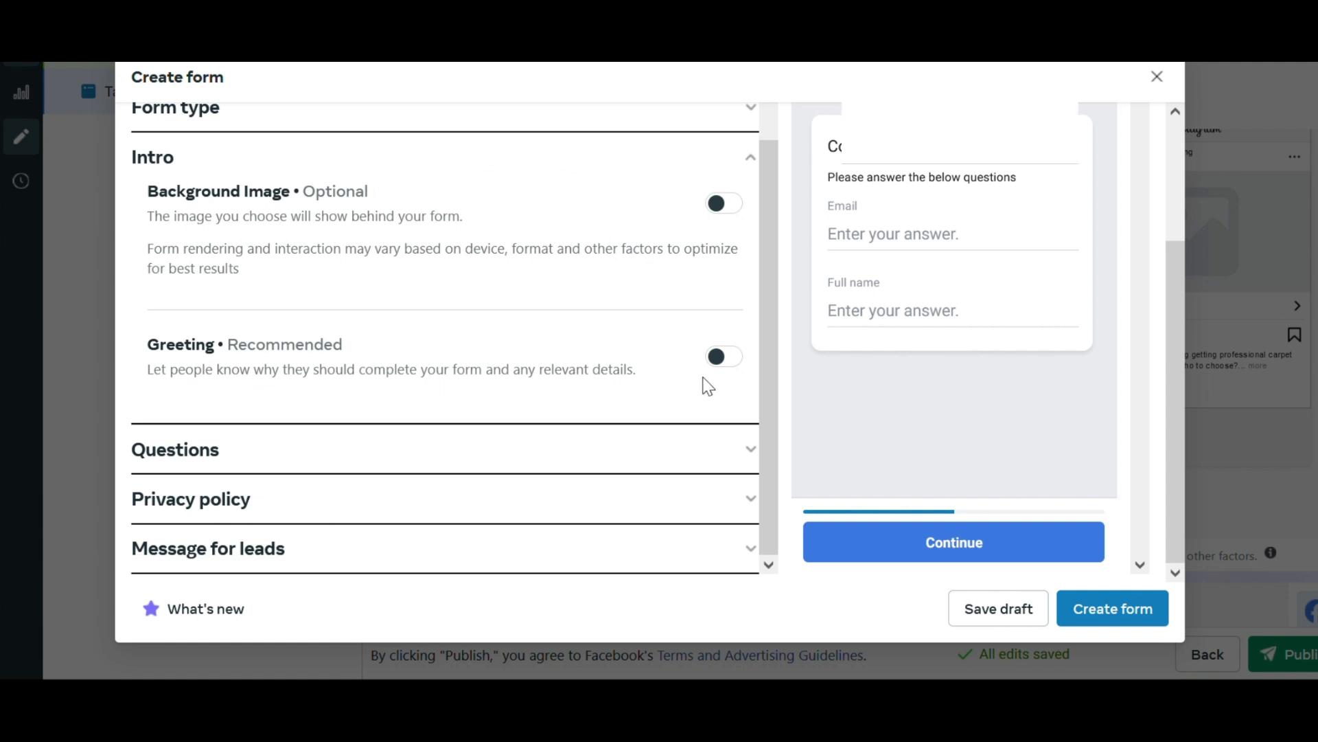
pyautogui.click(725, 356)
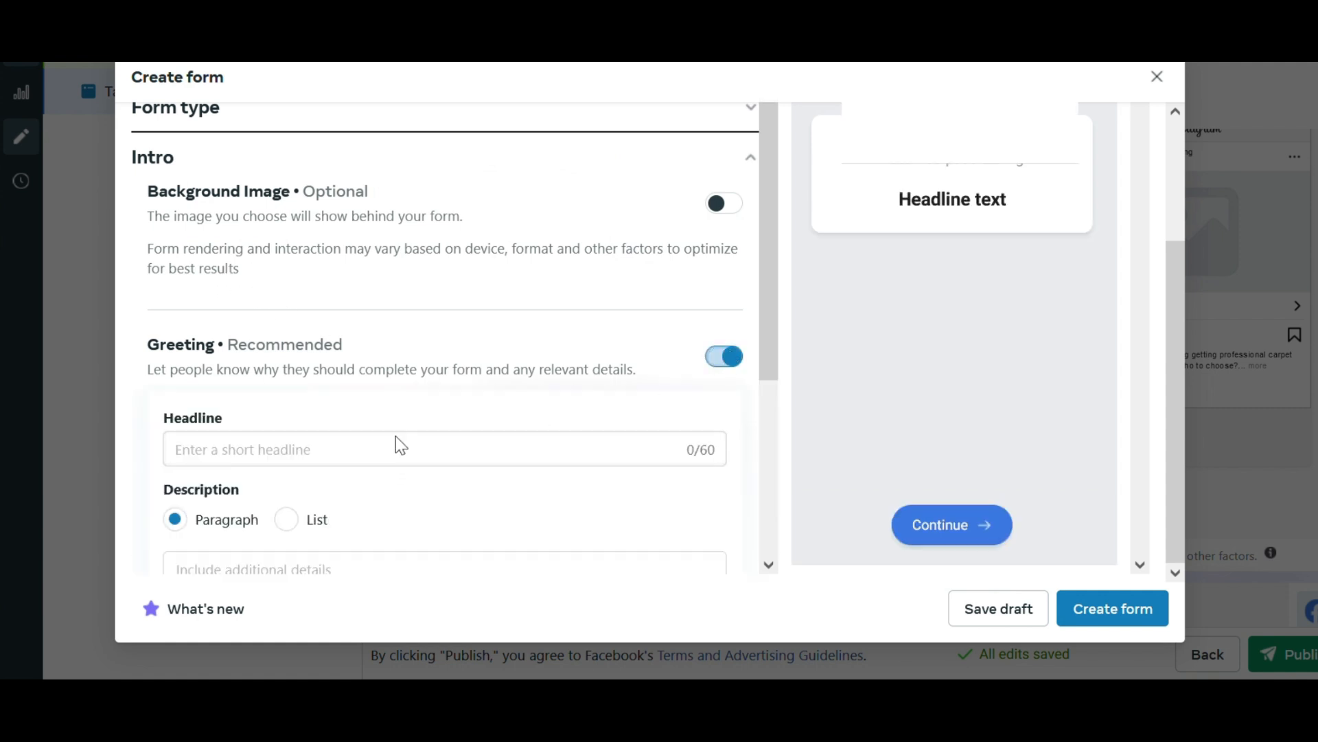
# Enter the greeting headline "3 Rooms Plus Upholstery Cleaning $250".
pyautogui.click(403, 455)
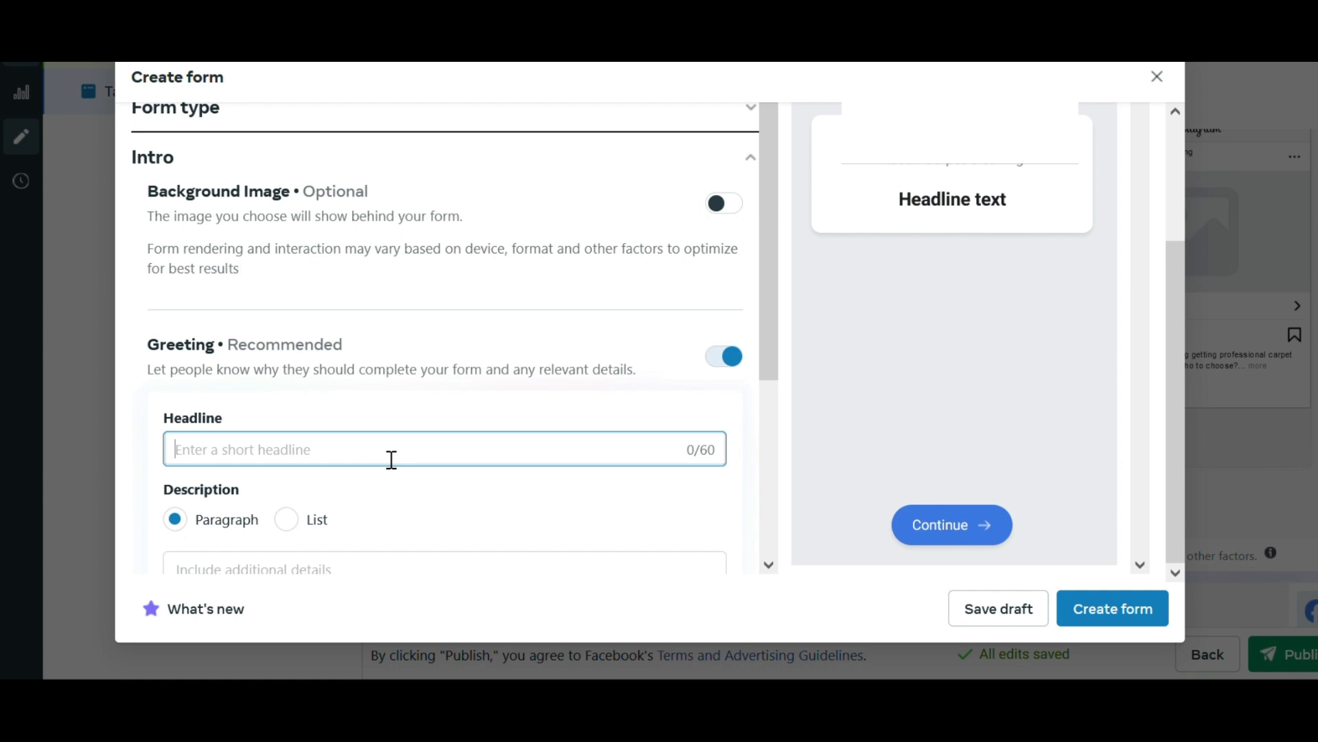
pyautogui.write('3 Rooms')
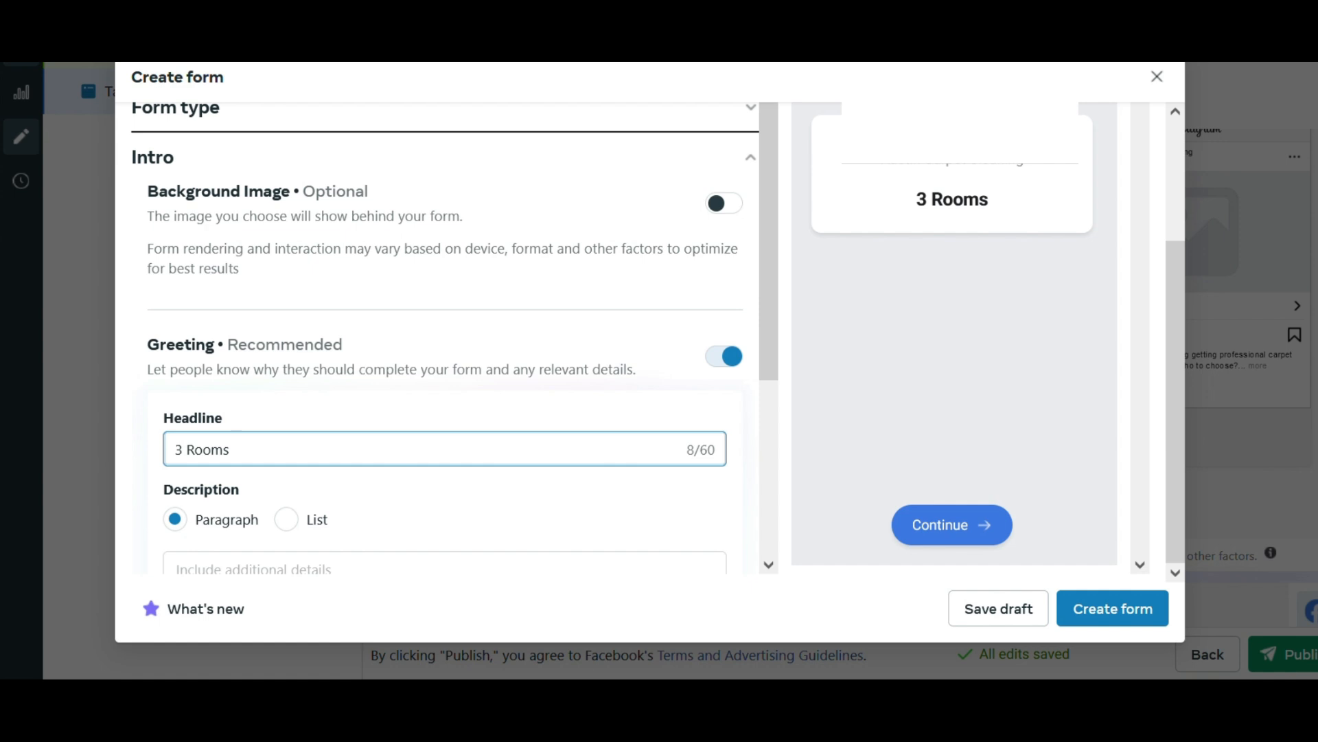
pyautogui.write(' Plus Upso')
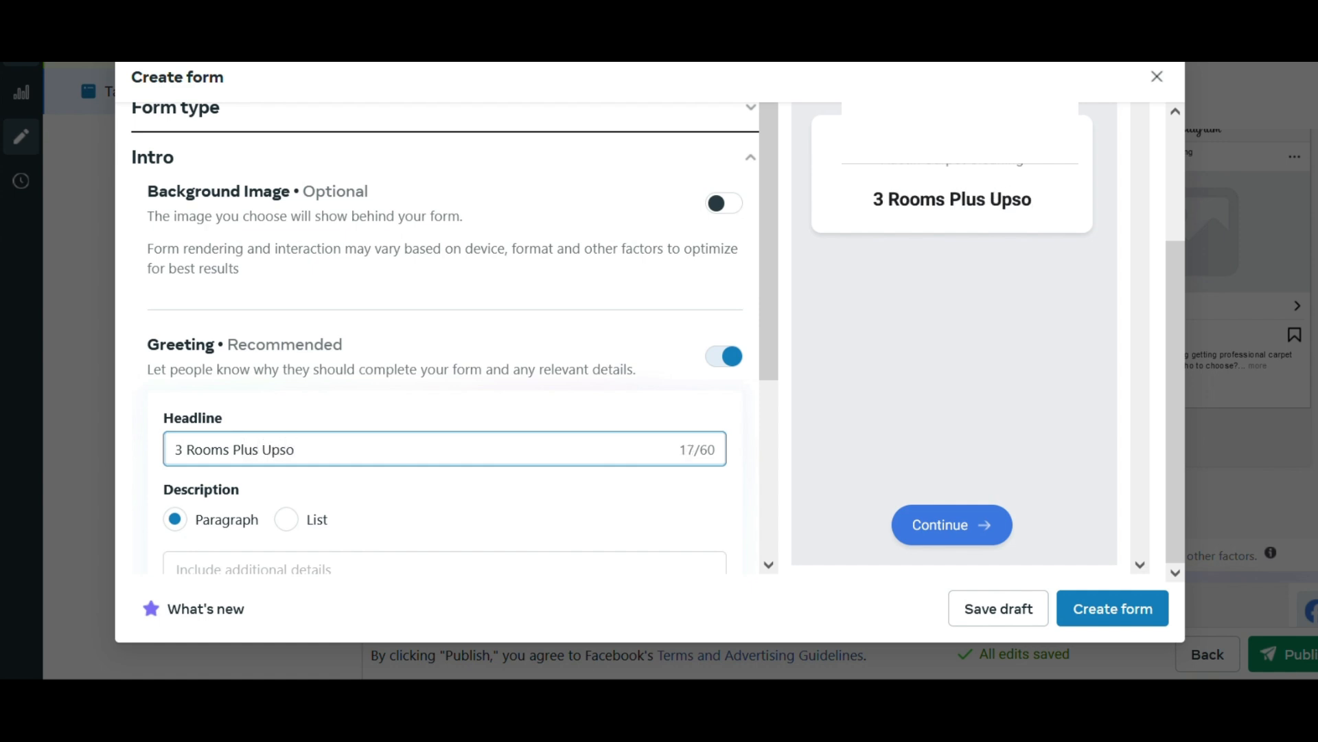
pyautogui.press('BackSpace')
pyautogui.press('BackSpace')
pyautogui.write('holstery $250')
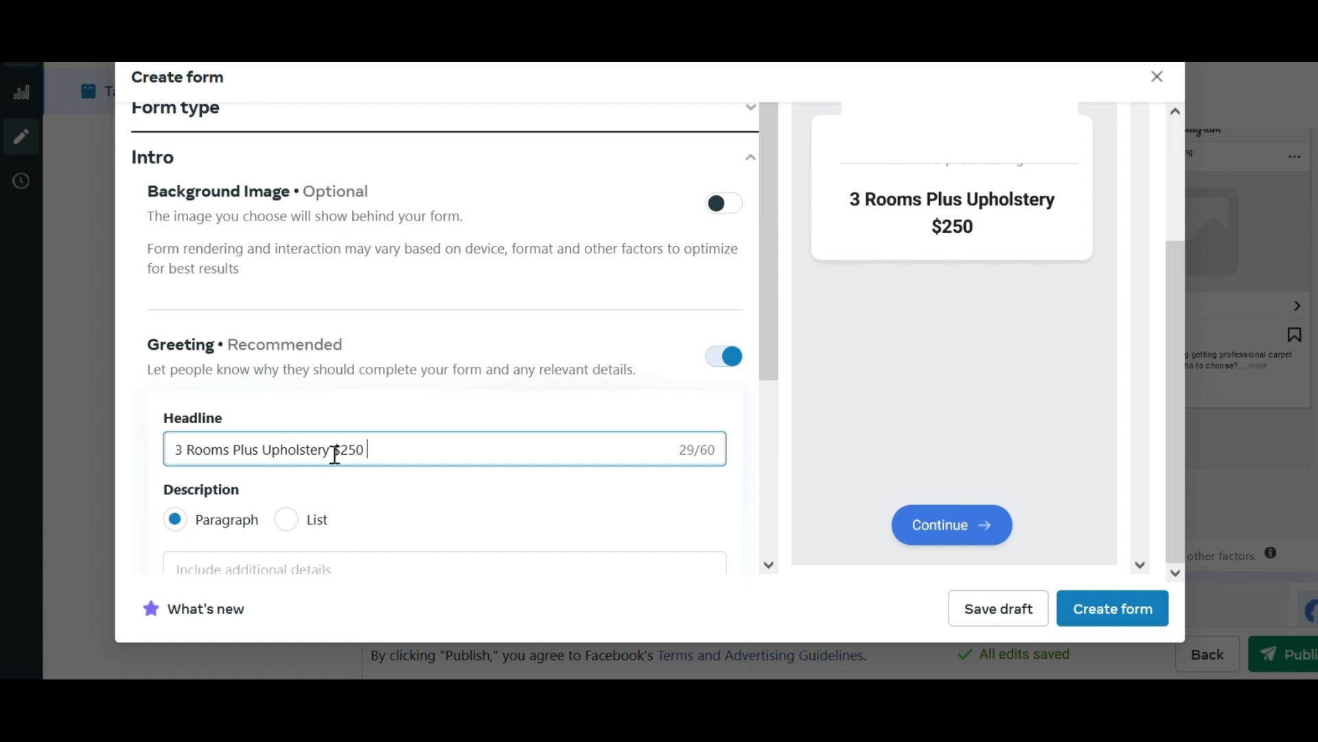
pyautogui.write('Cleaning')
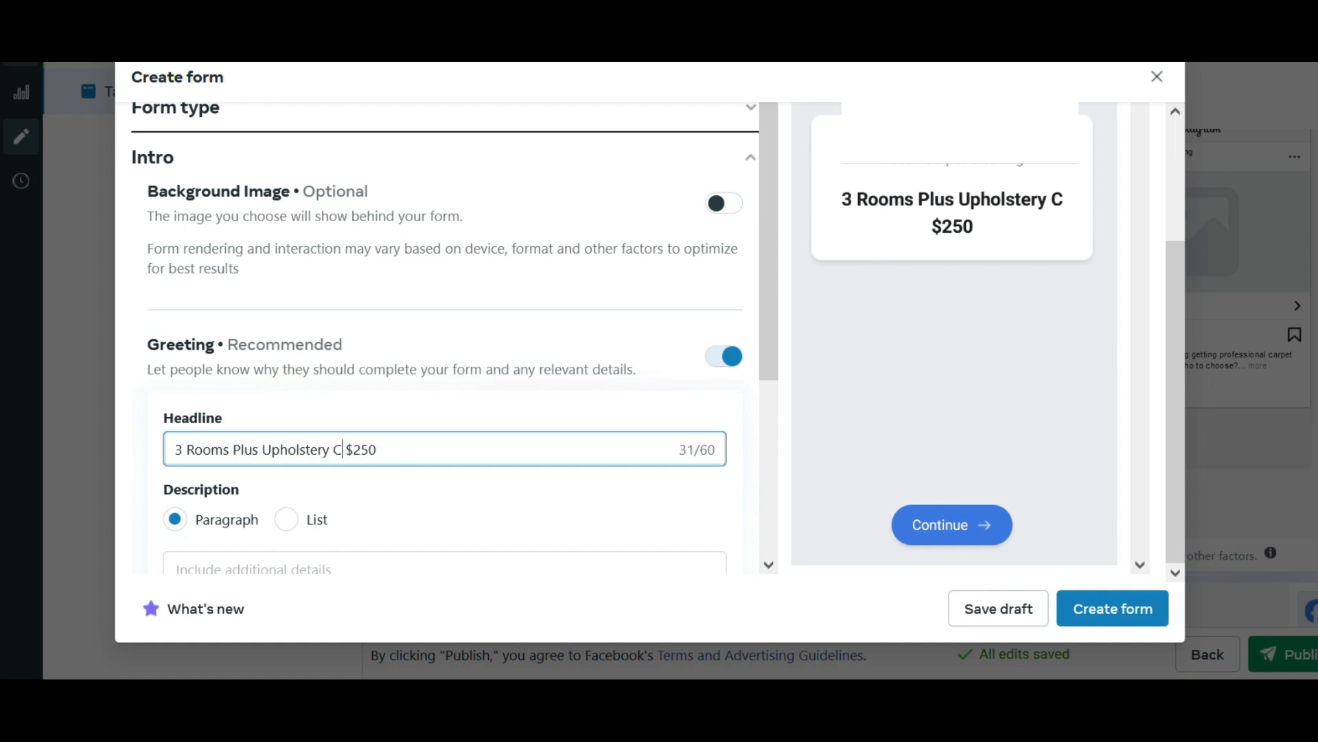
# Write "Right now we are serving Houston and surrounding areas." as the first sentence of the greeting's paragraph description.
pyautogui.scroll(-3, 384, 432)
pyautogui.click(371, 459)
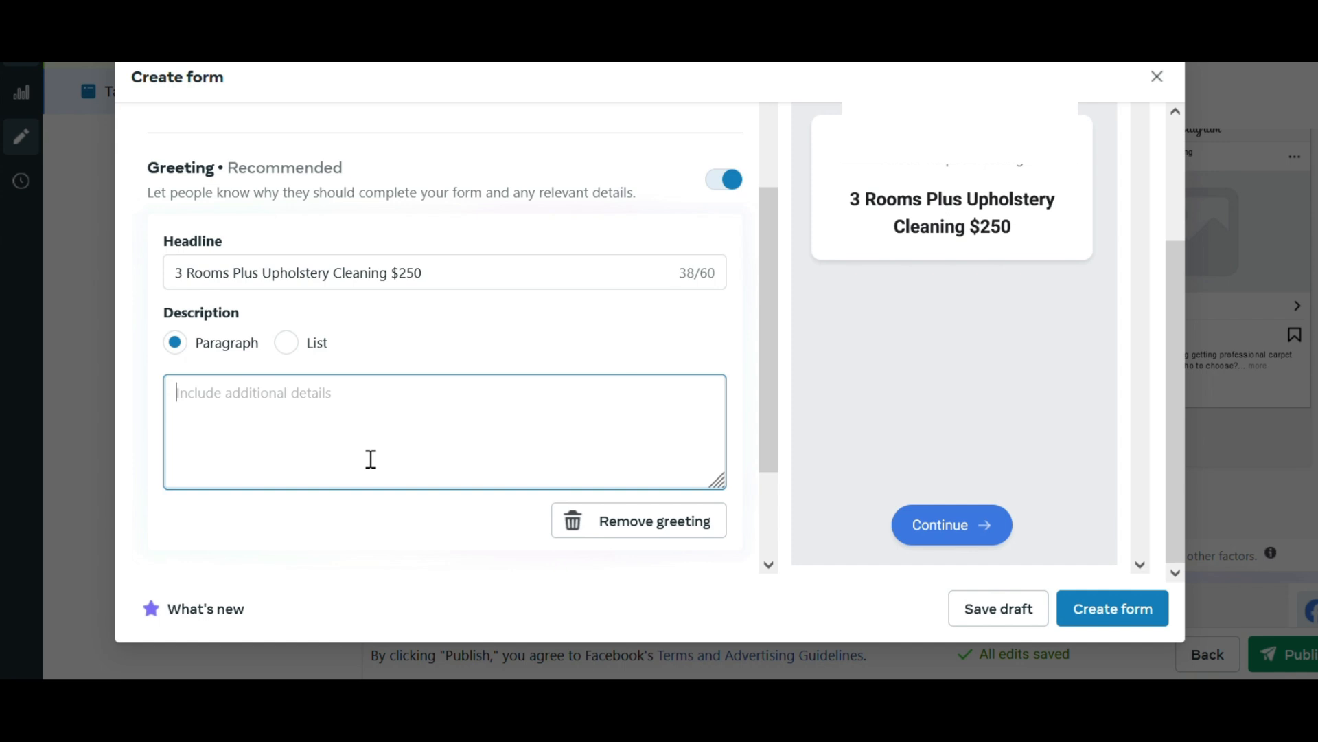
pyautogui.write('Rig')
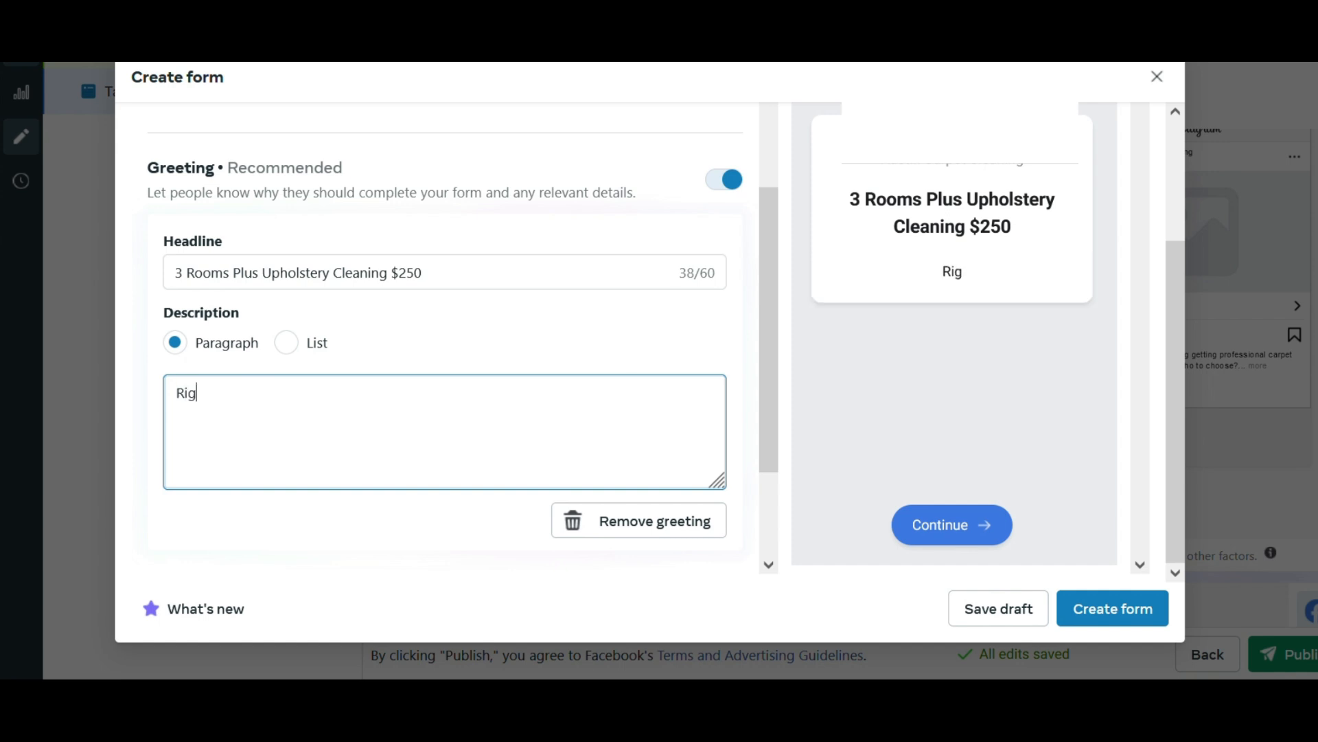
pyautogui.write('ht now we are serving')
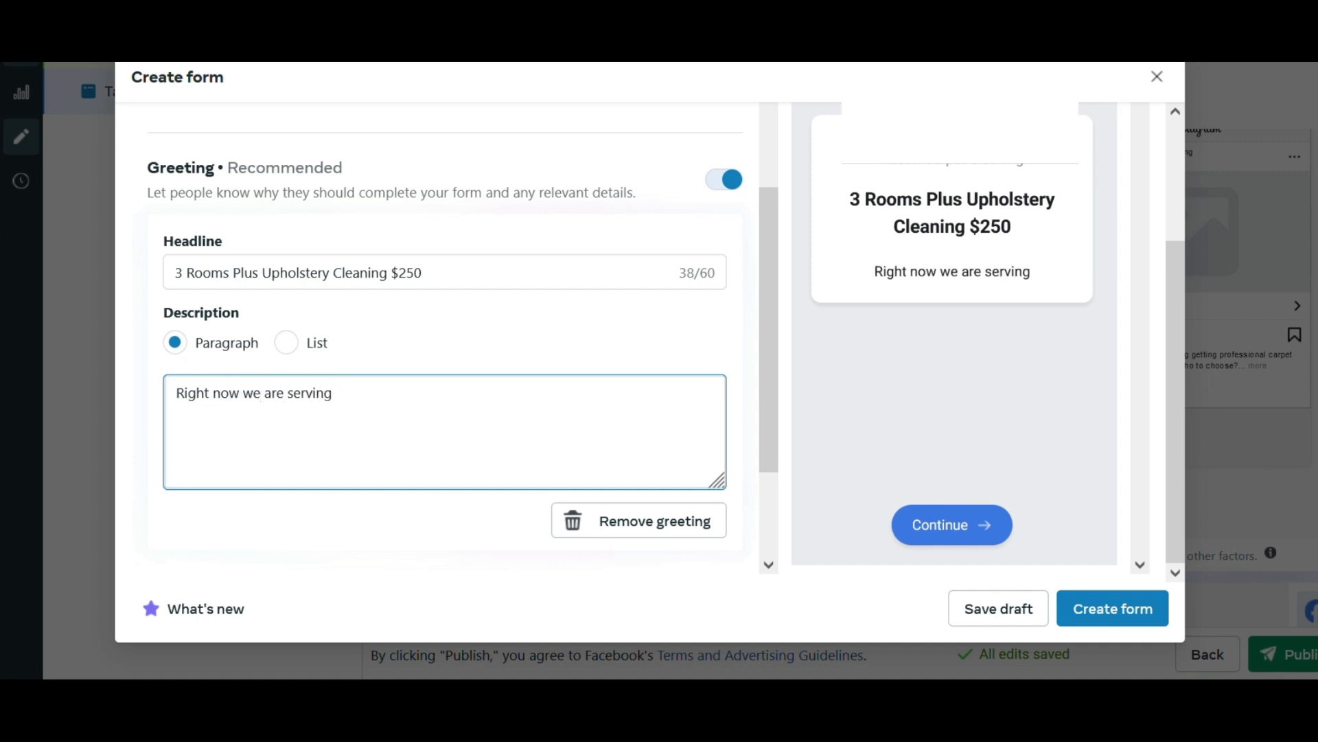
pyautogui.write(' Housto')
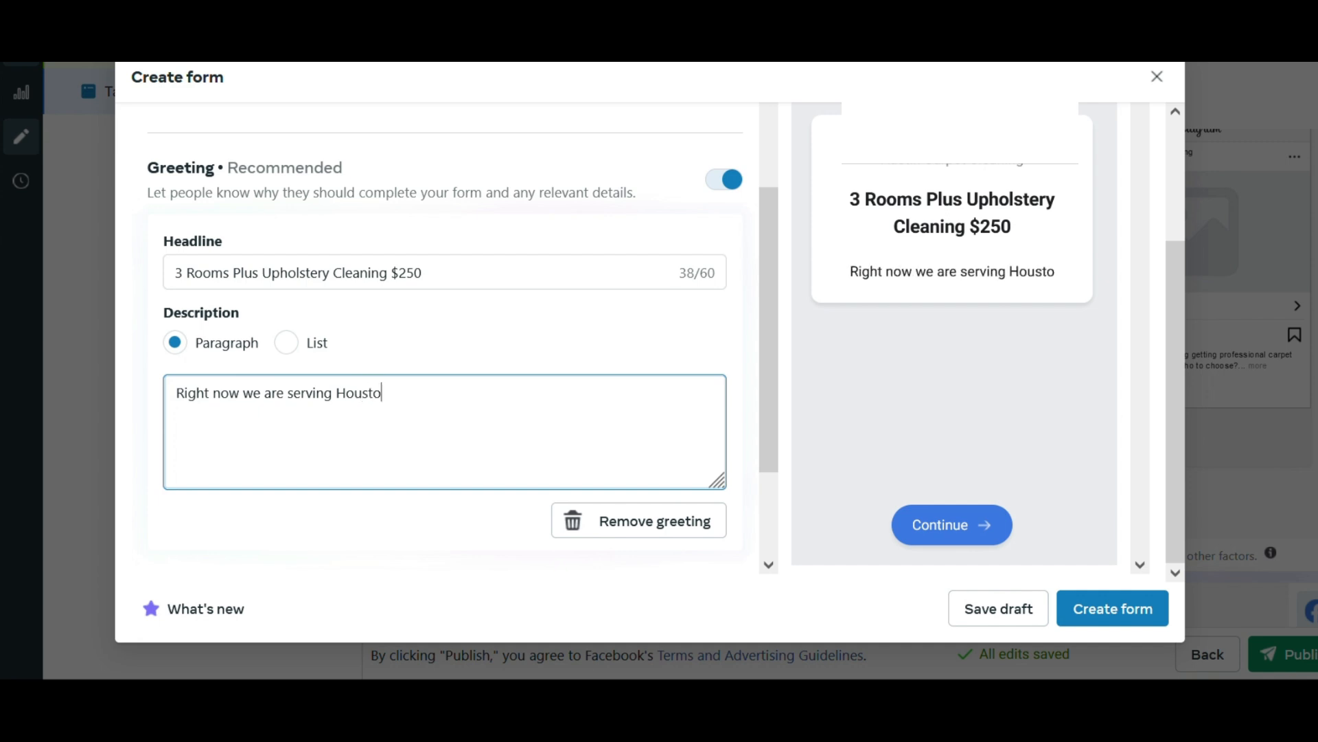
pyautogui.write('n and s')
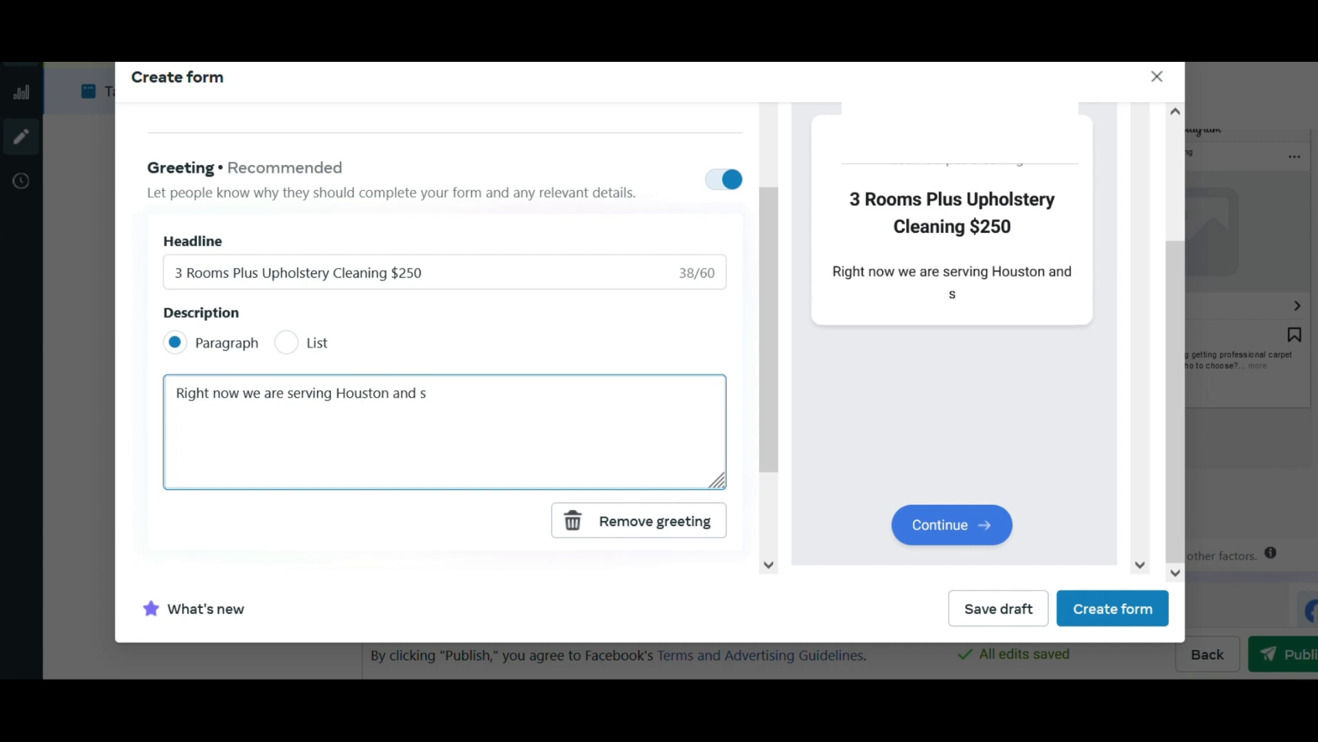
pyautogui.write('urrounding areas.')
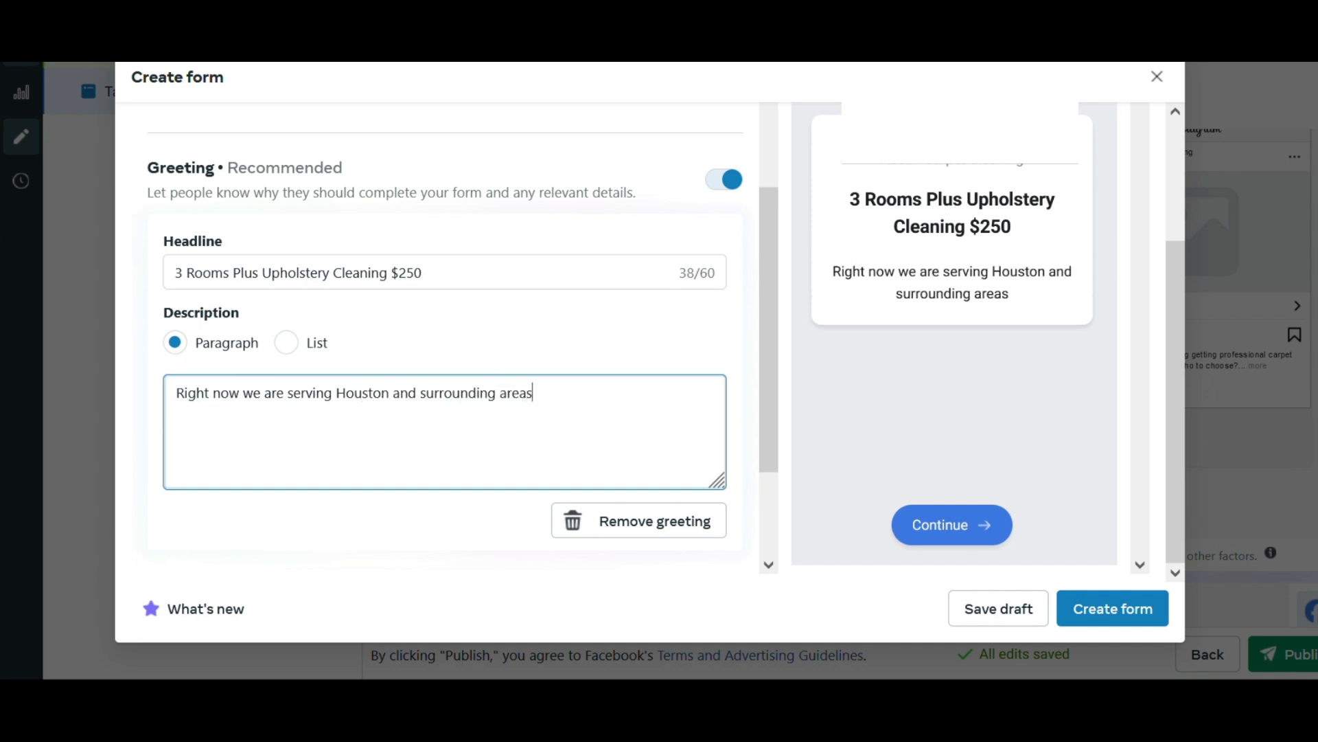
# Add "Please complete the form below to get this promotion." to the greeting description, separated by a blank line.
pyautogui.press('Return')
pyautogui.press('Return')
pyautogui.write('Pleaes')
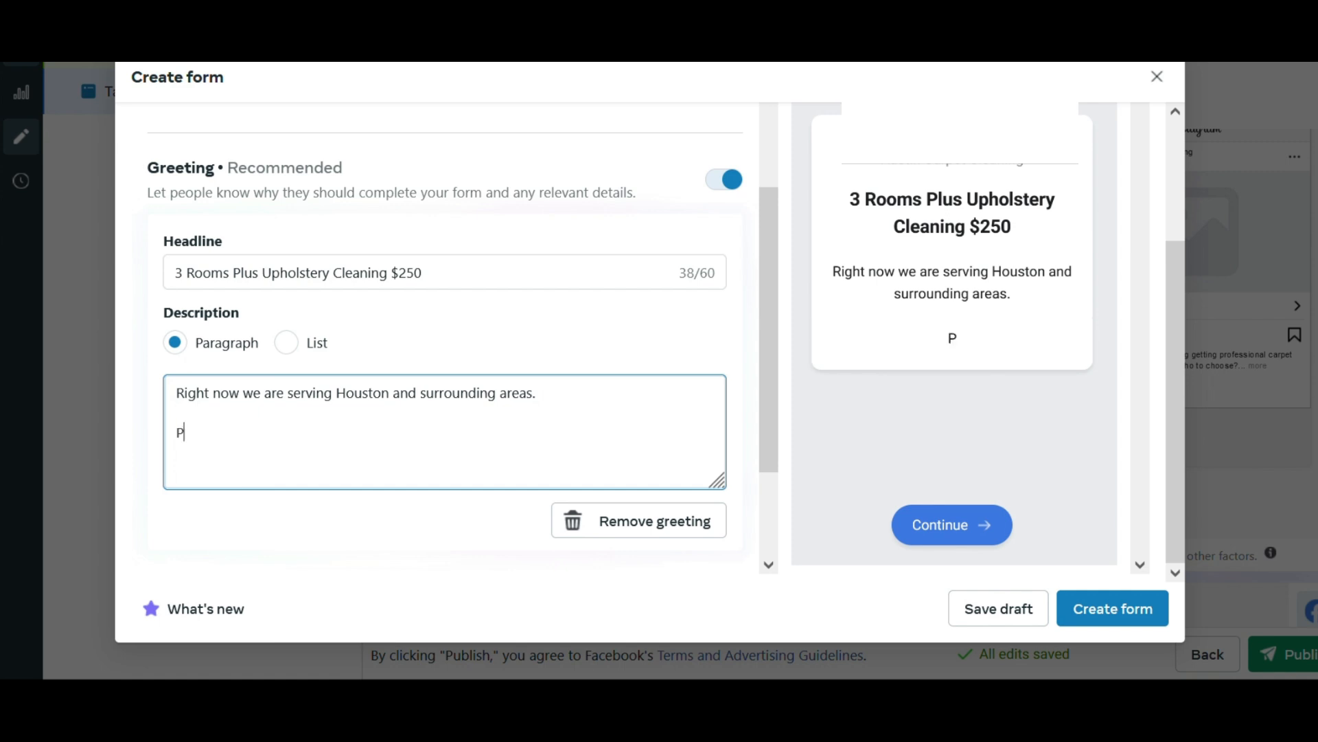
pyautogui.press('BackSpace')
pyautogui.press('BackSpace')
pyautogui.write('se complet')
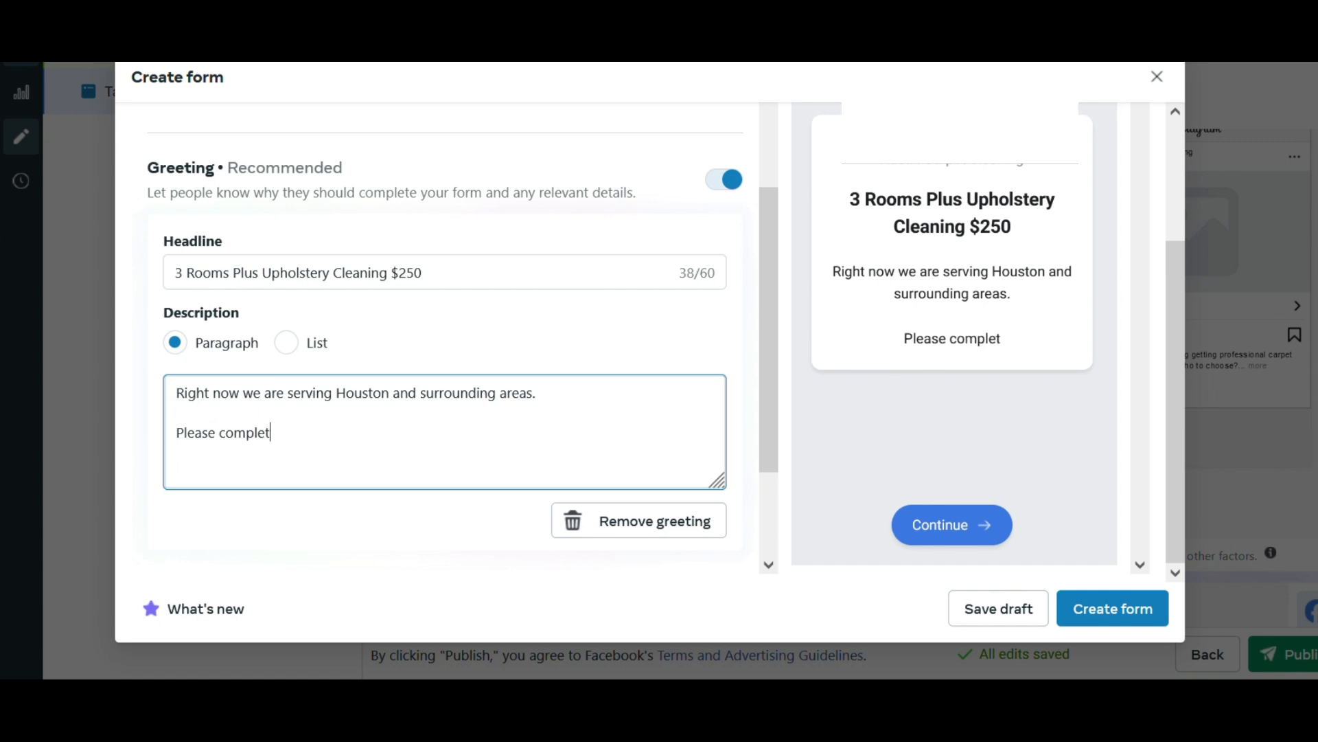
pyautogui.write('e the form belo')
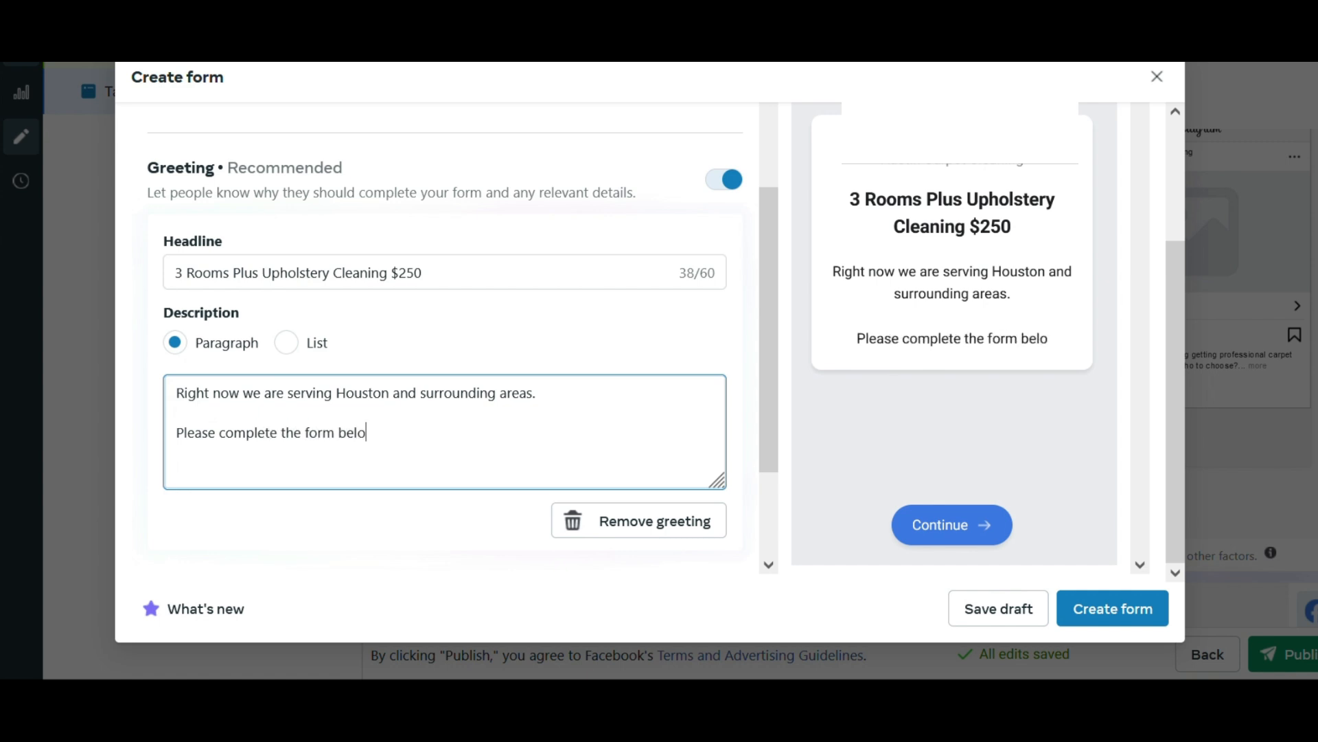
pyautogui.write('w to get this ')
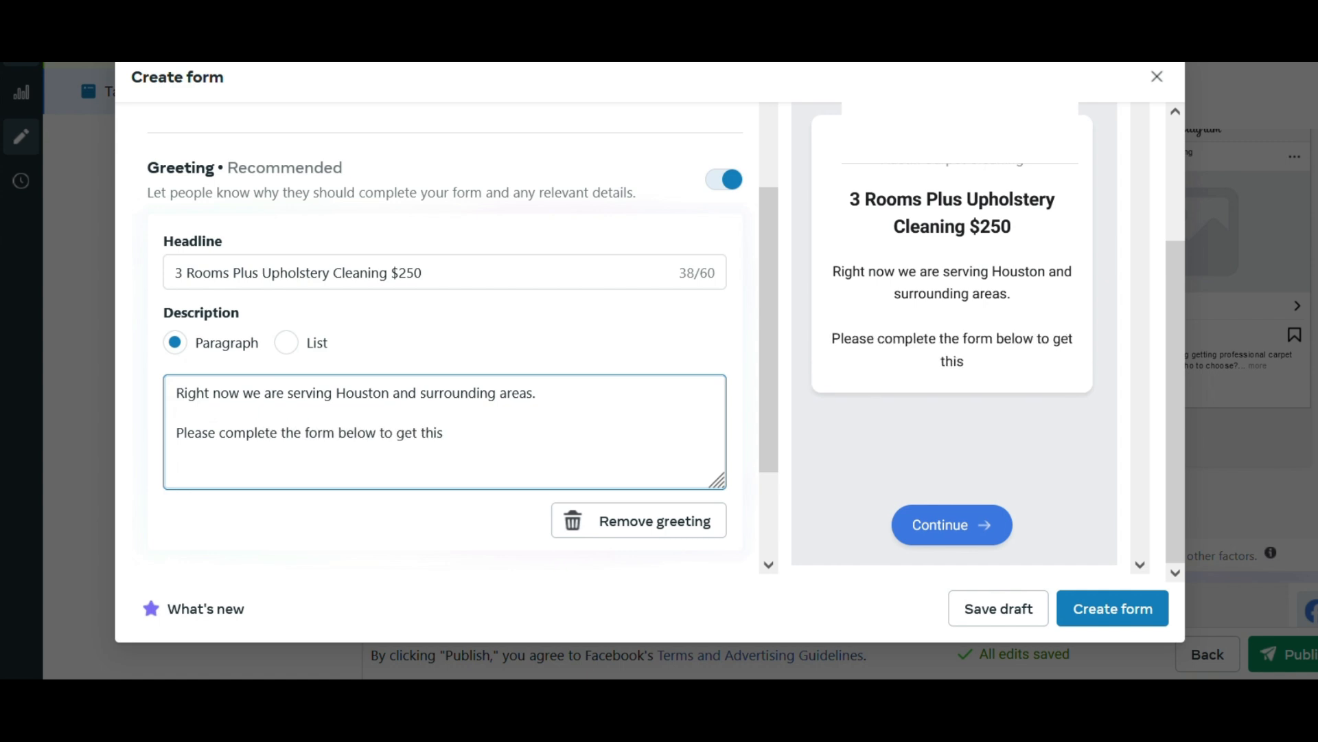
pyautogui.write('promotion.')
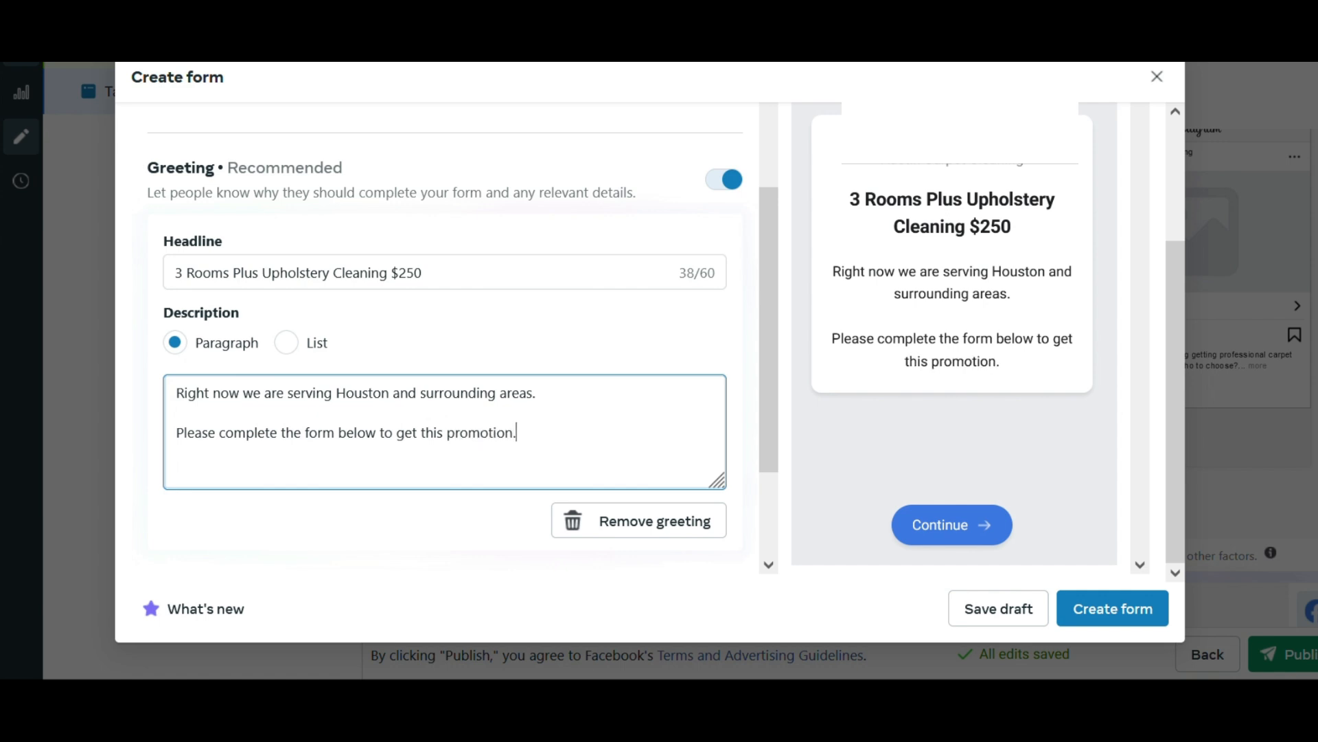
# Add a short answer question reading "What is your phone number?" to the form's questions section.
pyautogui.scroll(-3, 274, 409)
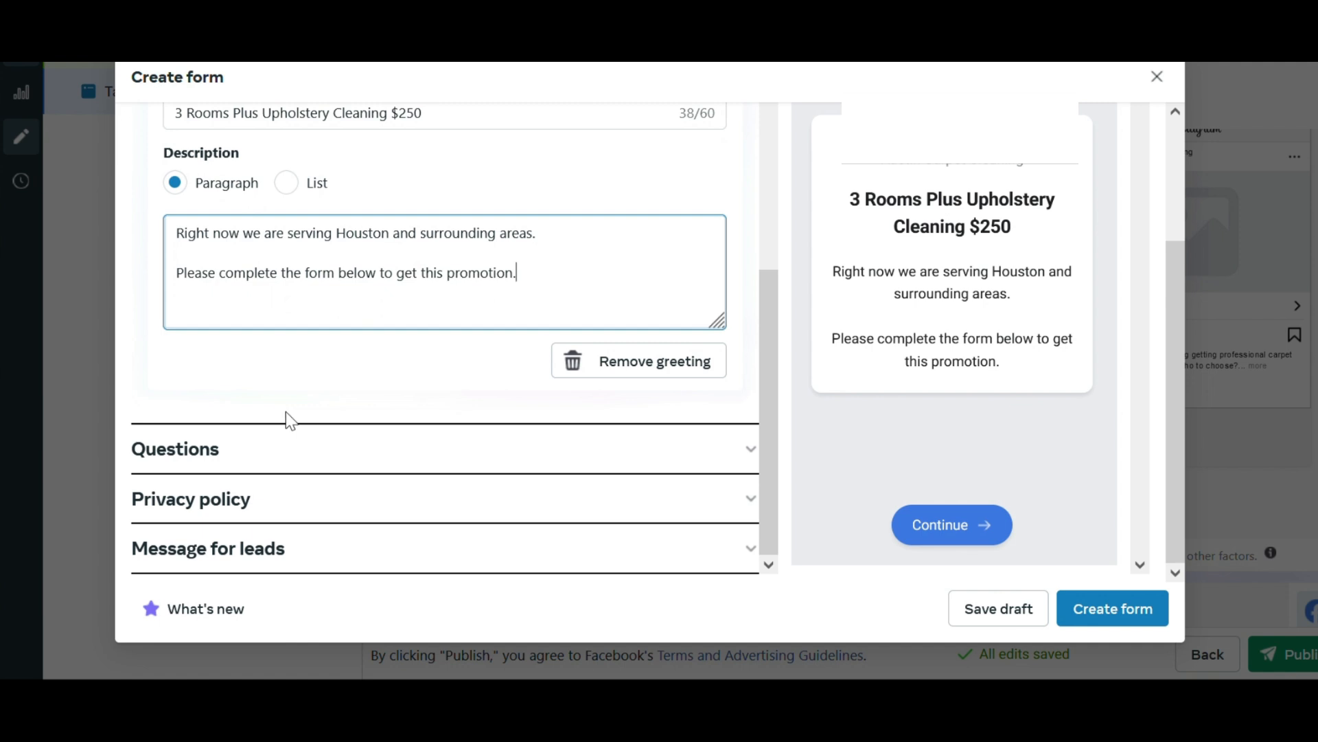
pyautogui.click(299, 459)
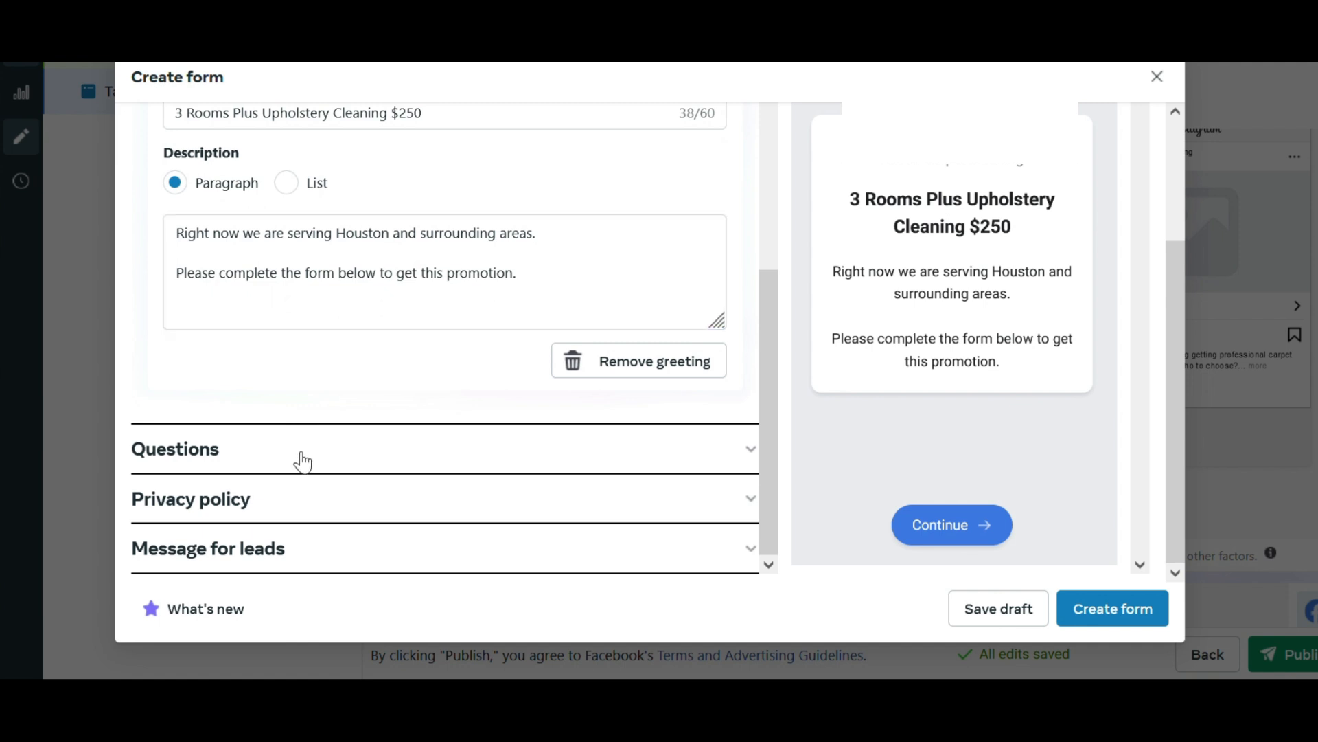
pyautogui.scroll(-3, 288, 416)
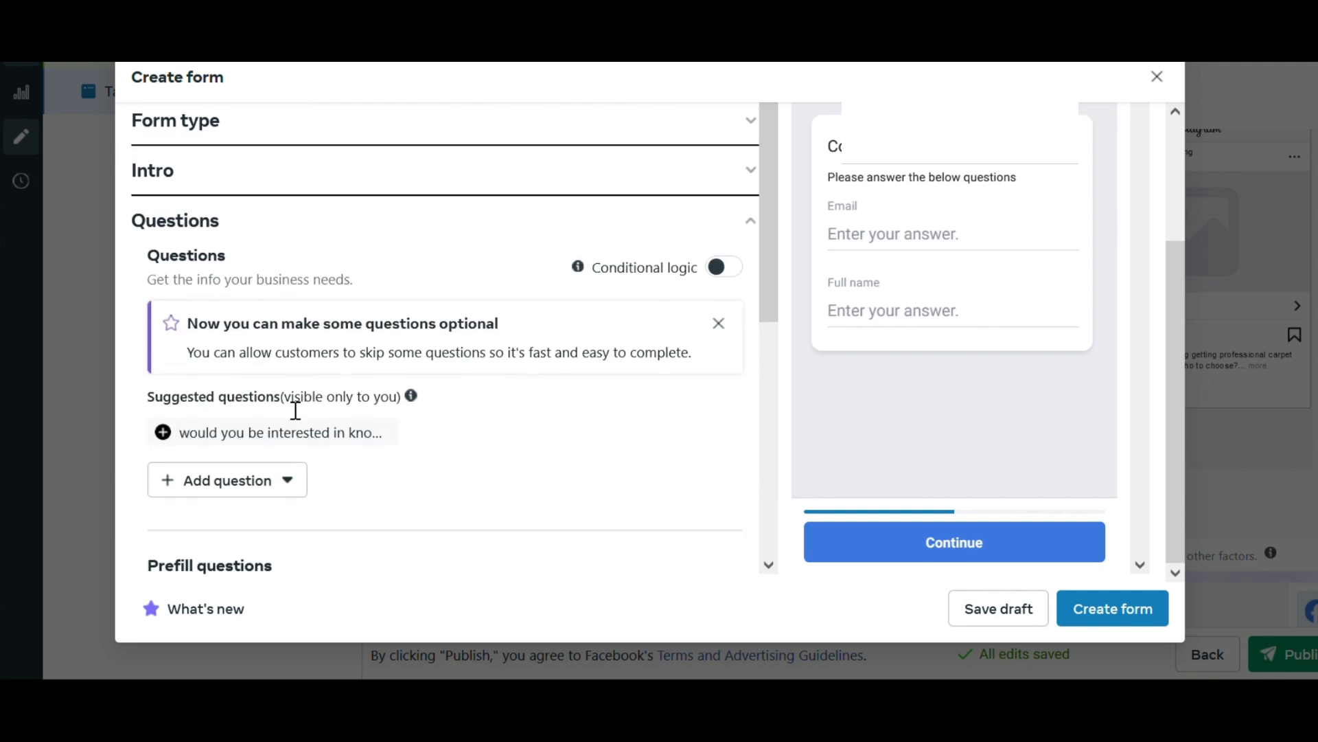
pyautogui.click(284, 481)
pyautogui.click(255, 302)
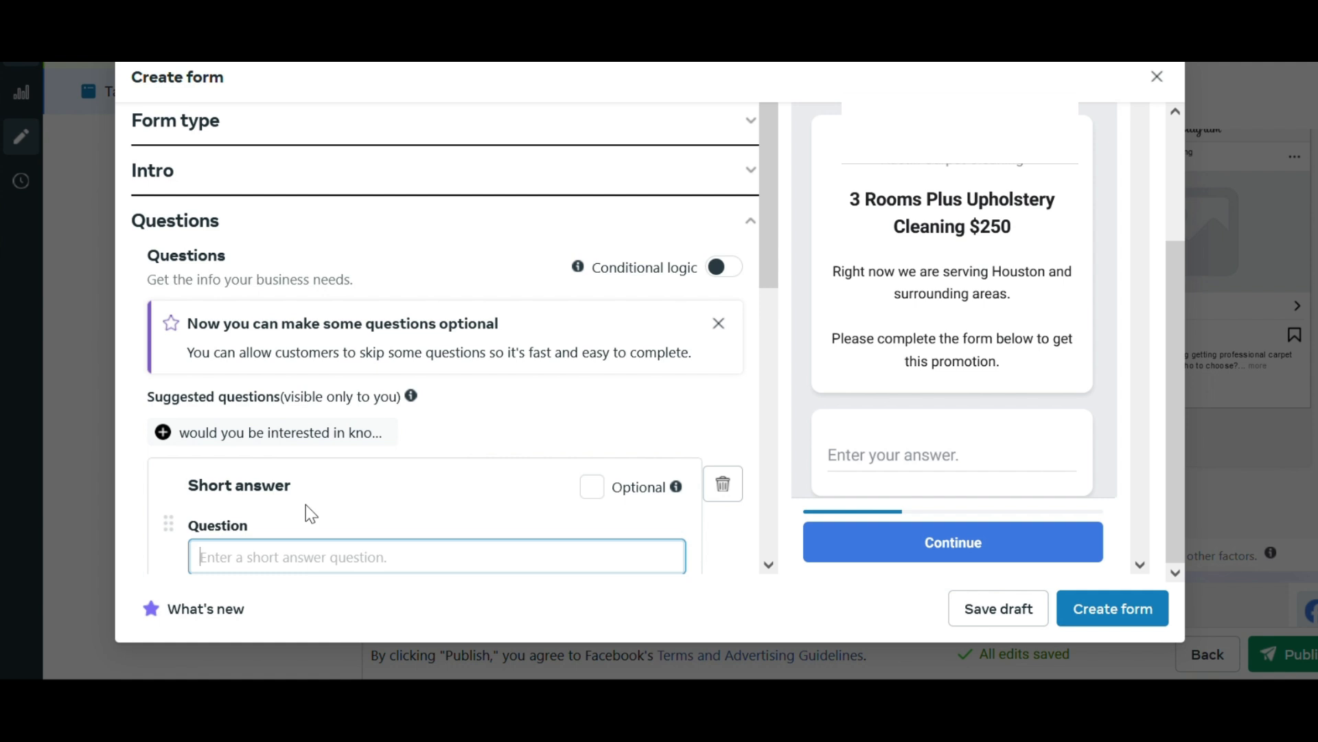
pyautogui.write('What i')
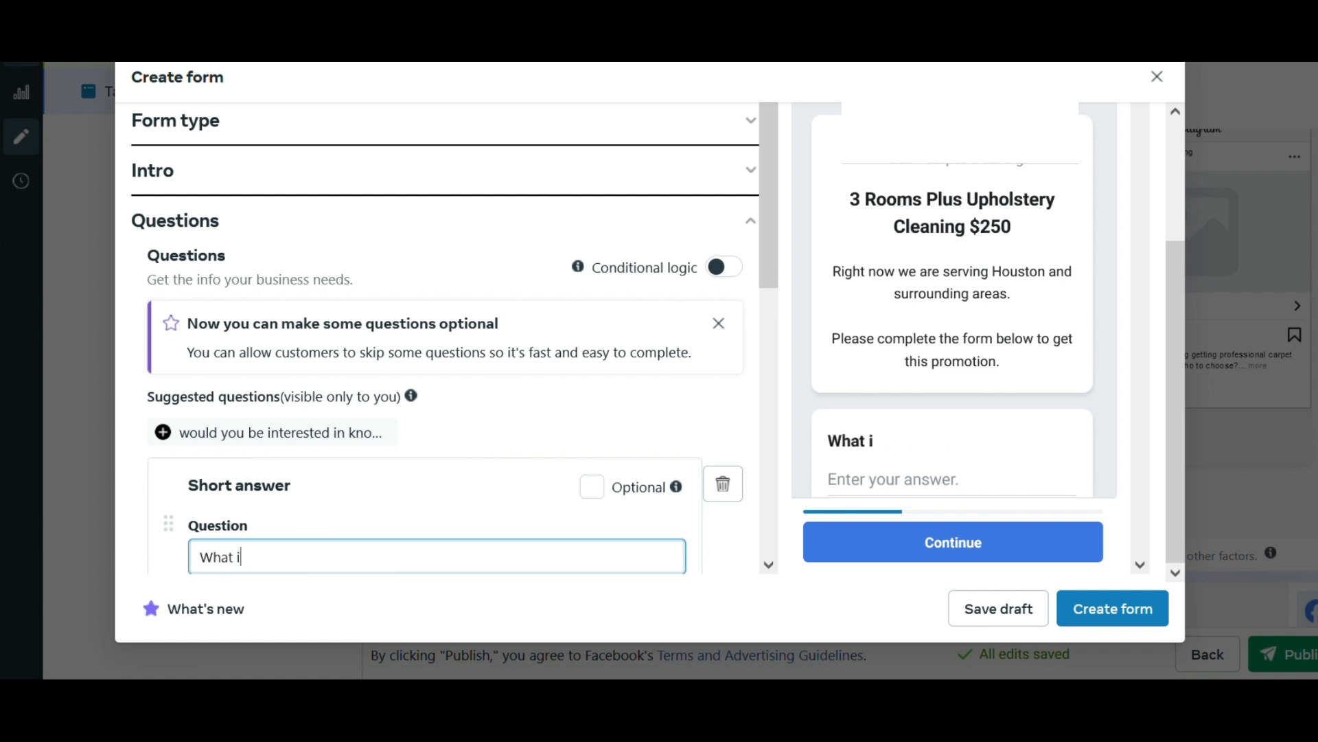
pyautogui.write('s your phone number?')
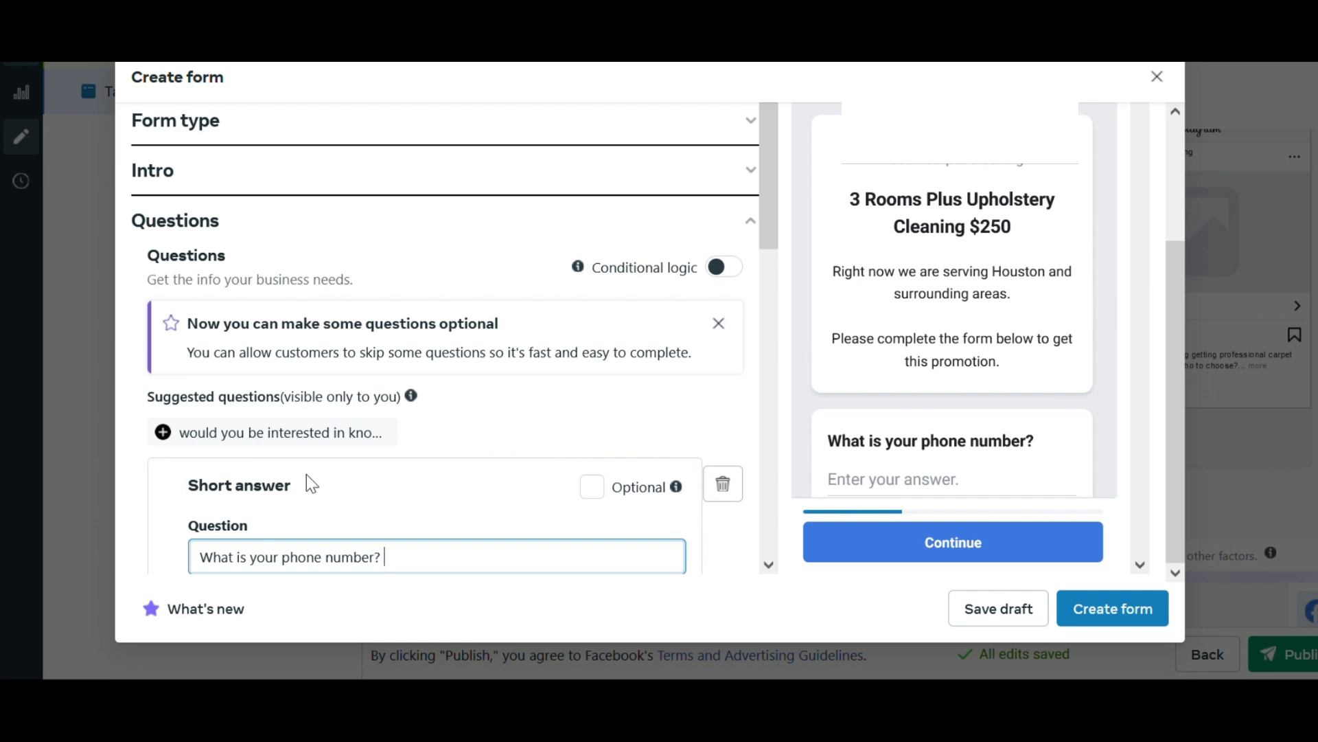
pyautogui.scroll(-8, 306, 476)
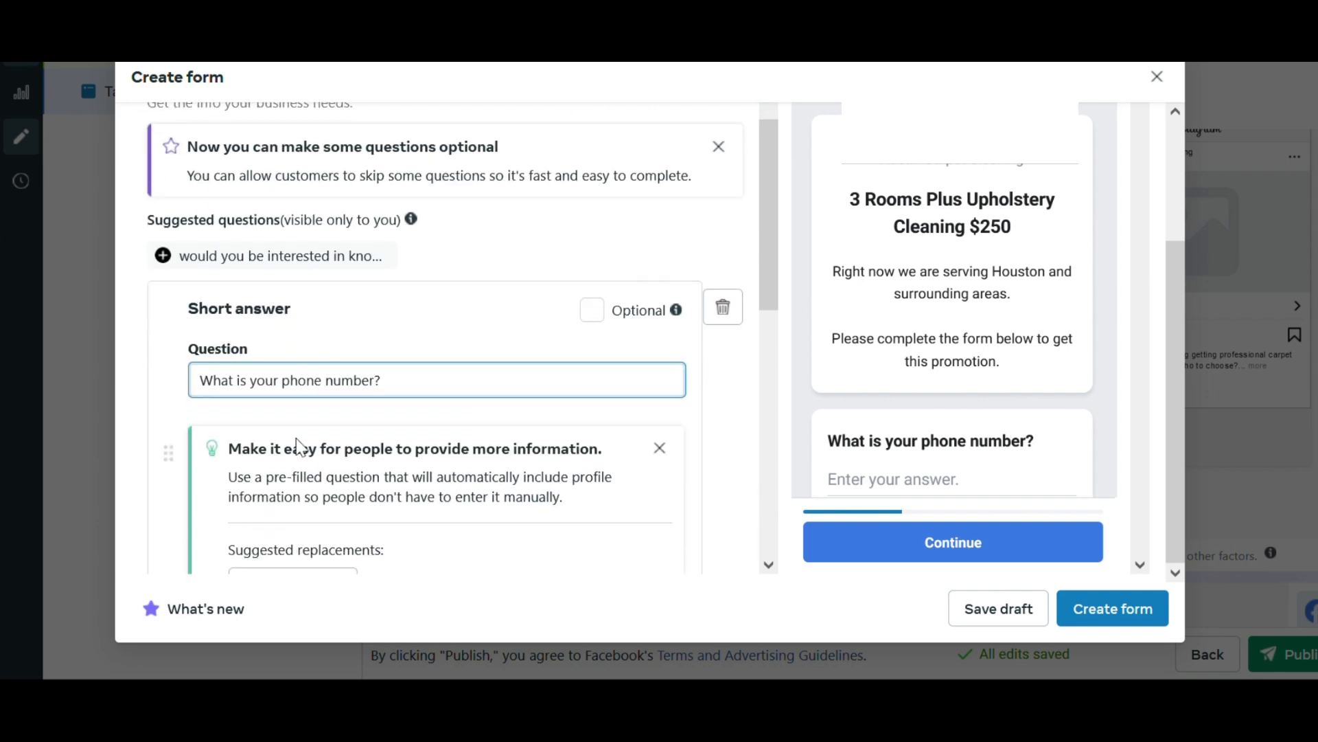
pyautogui.click(234, 319)
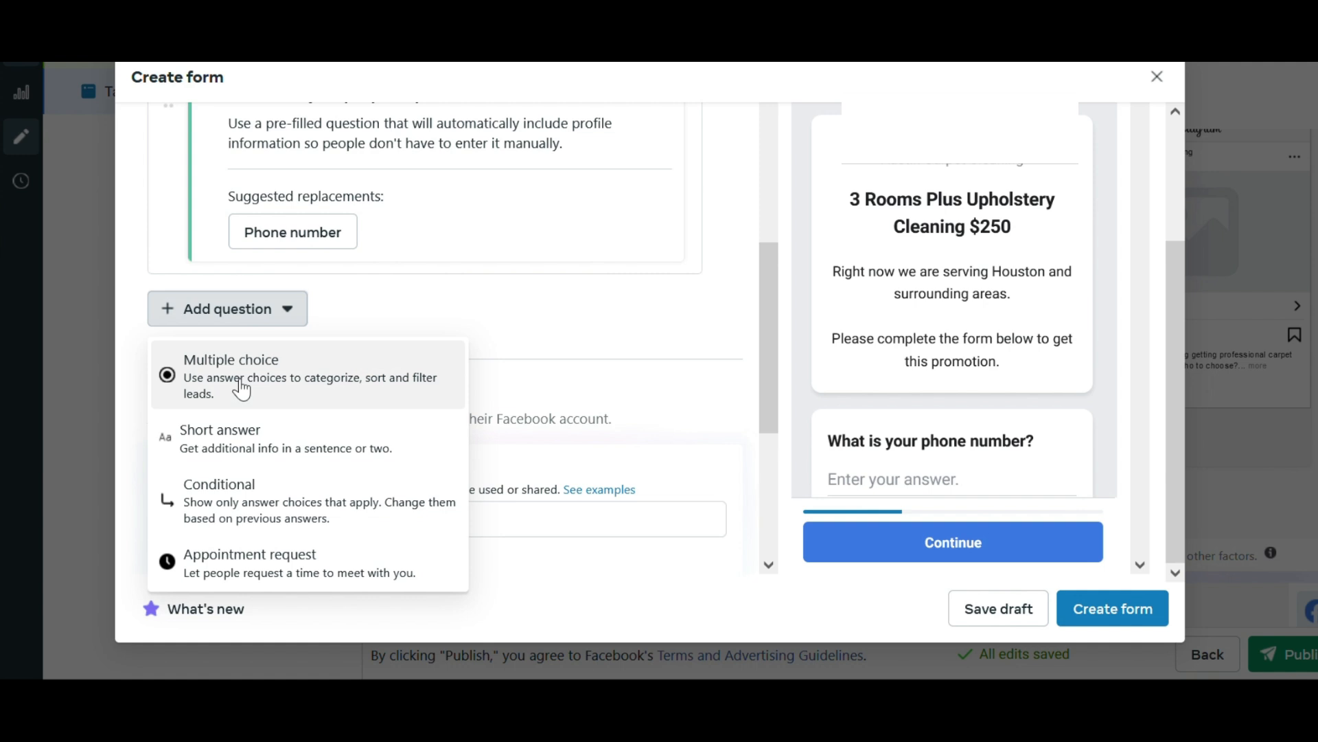
pyautogui.click(242, 388)
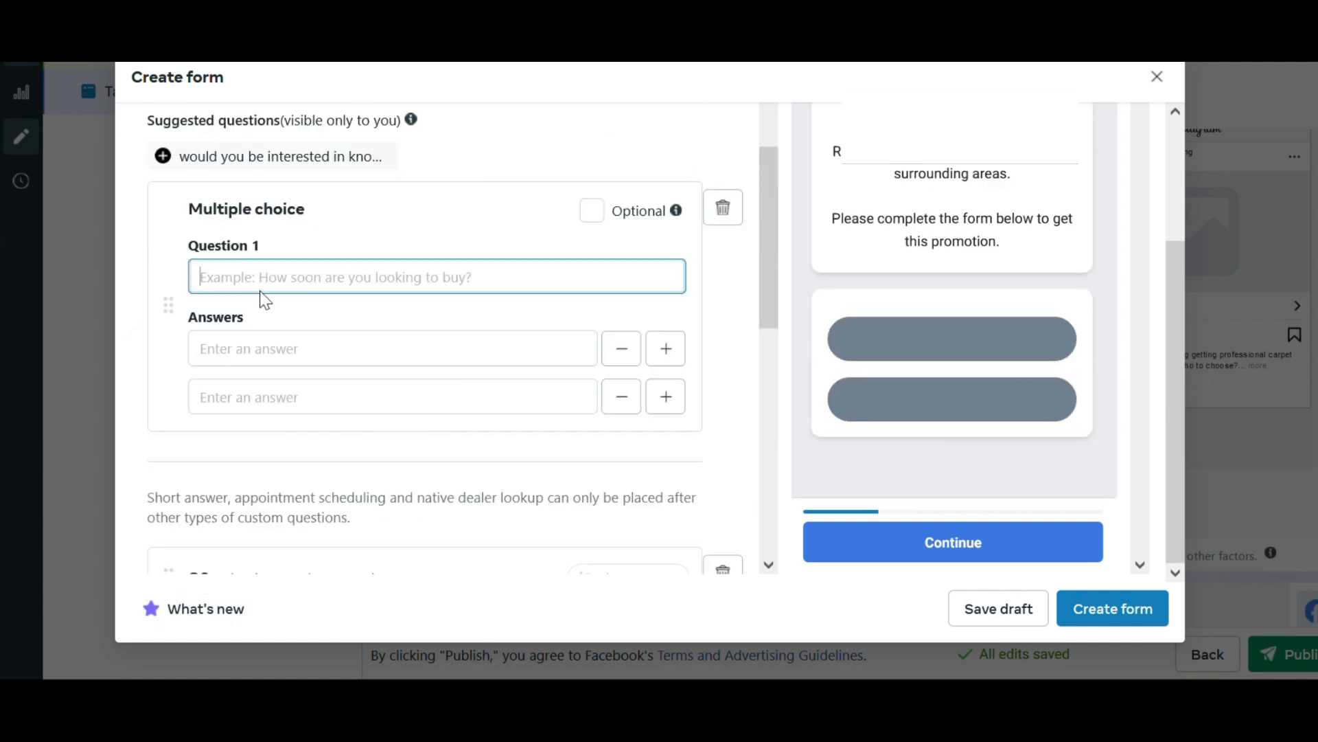
pyautogui.write('When')
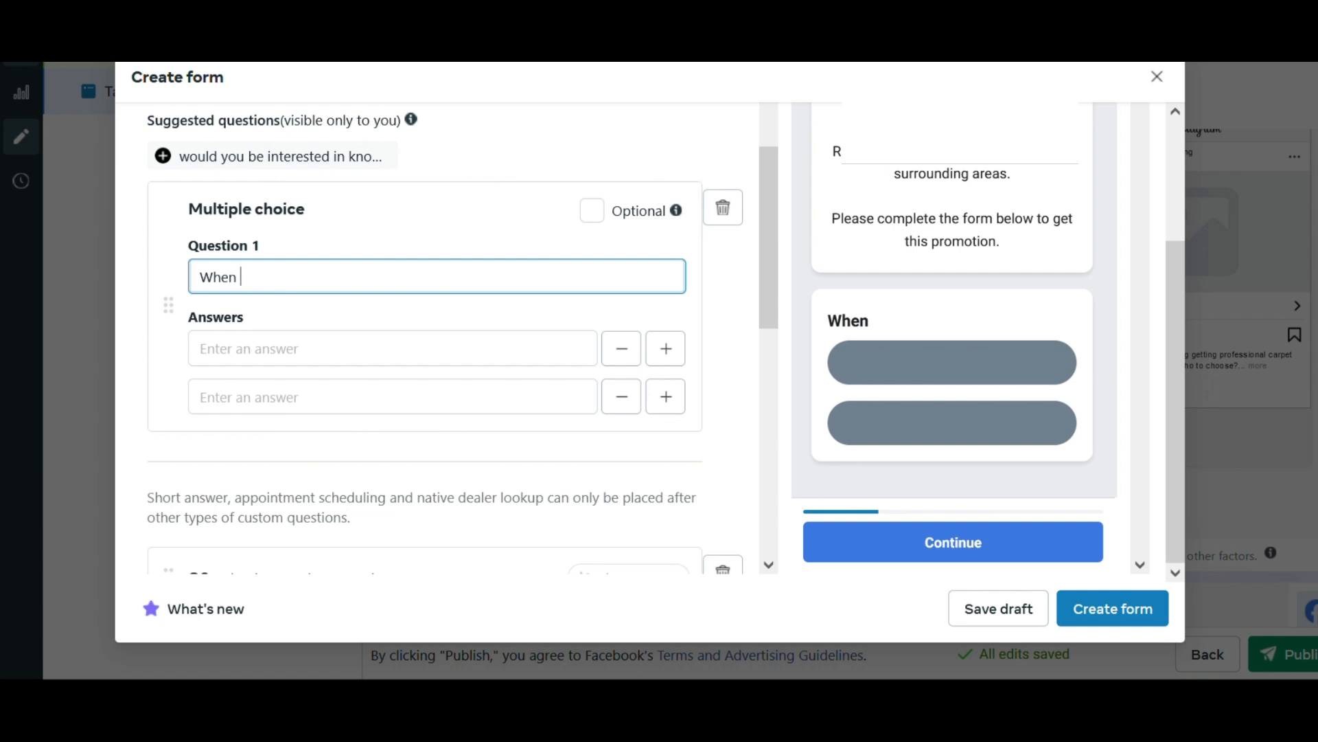
pyautogui.write(' are you considering having your')
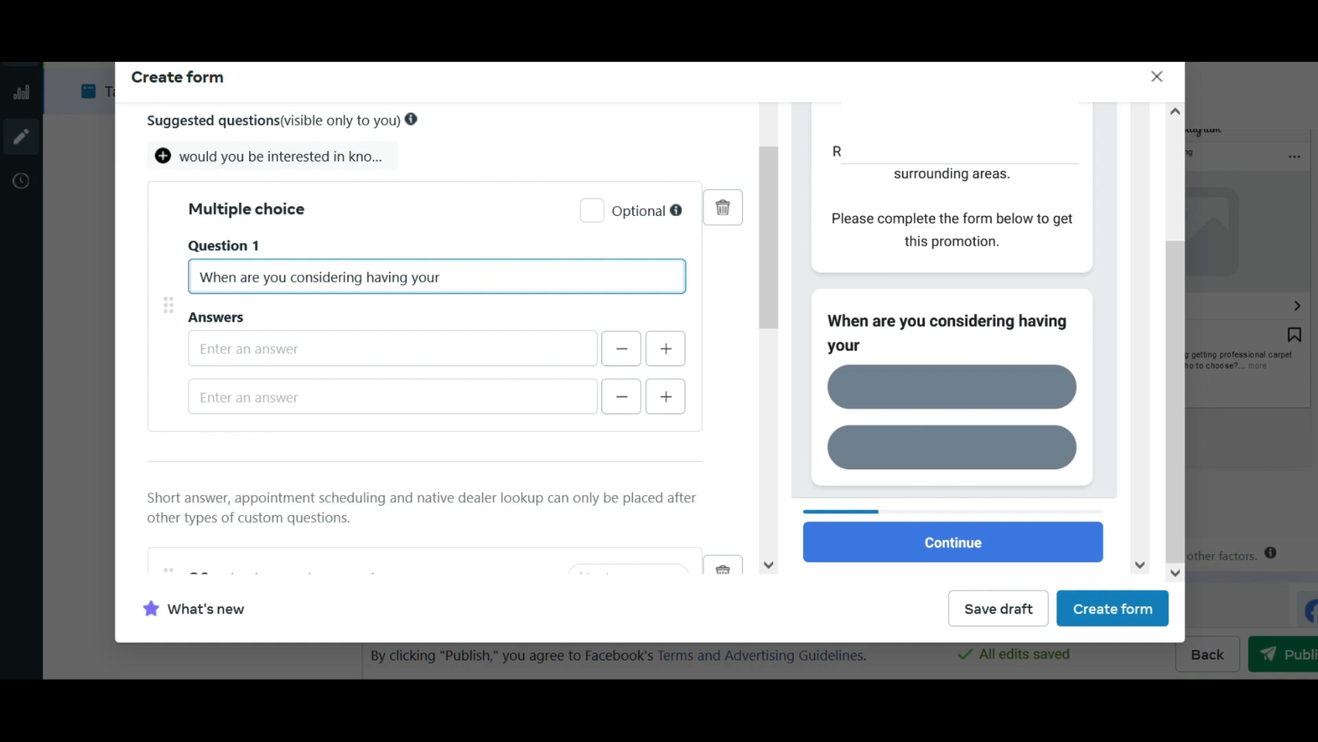
pyautogui.click(723, 208)
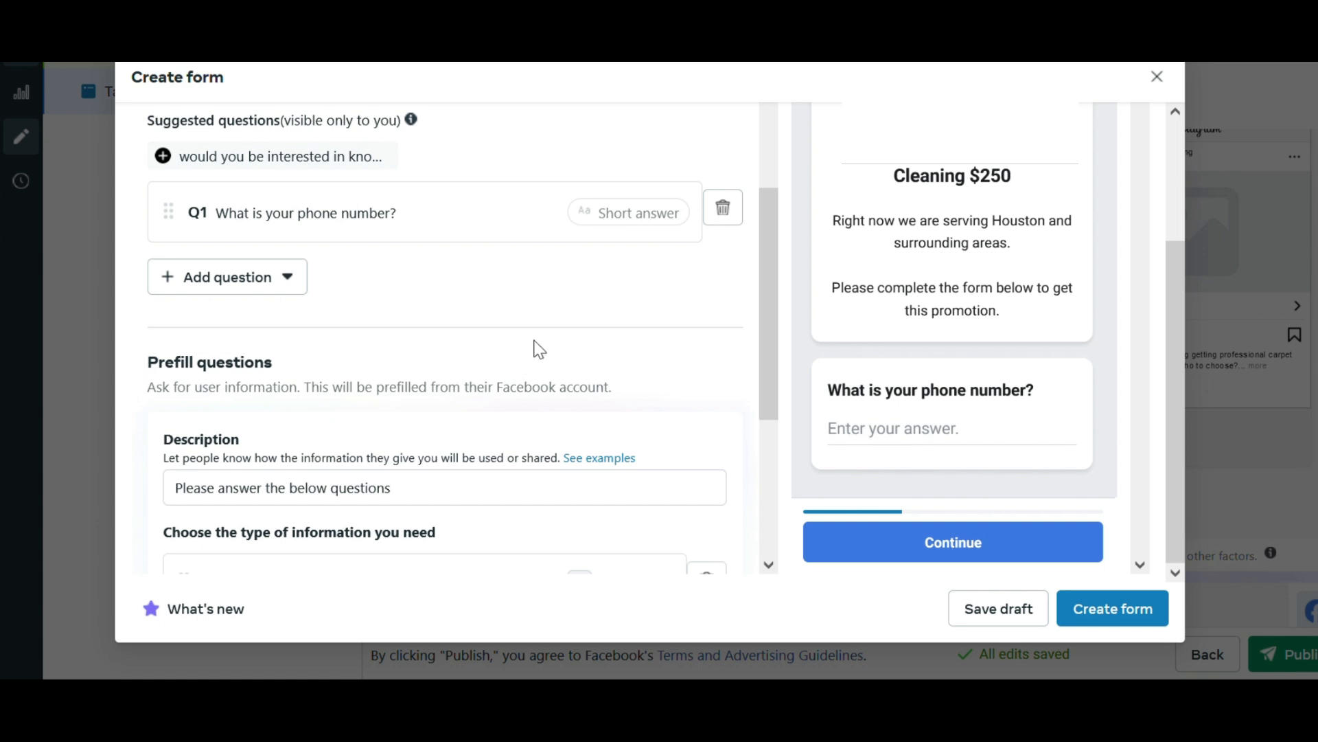
# Add the Phone number and City contact fields to the form's prefill questions.
pyautogui.scroll(-4, 536, 343)
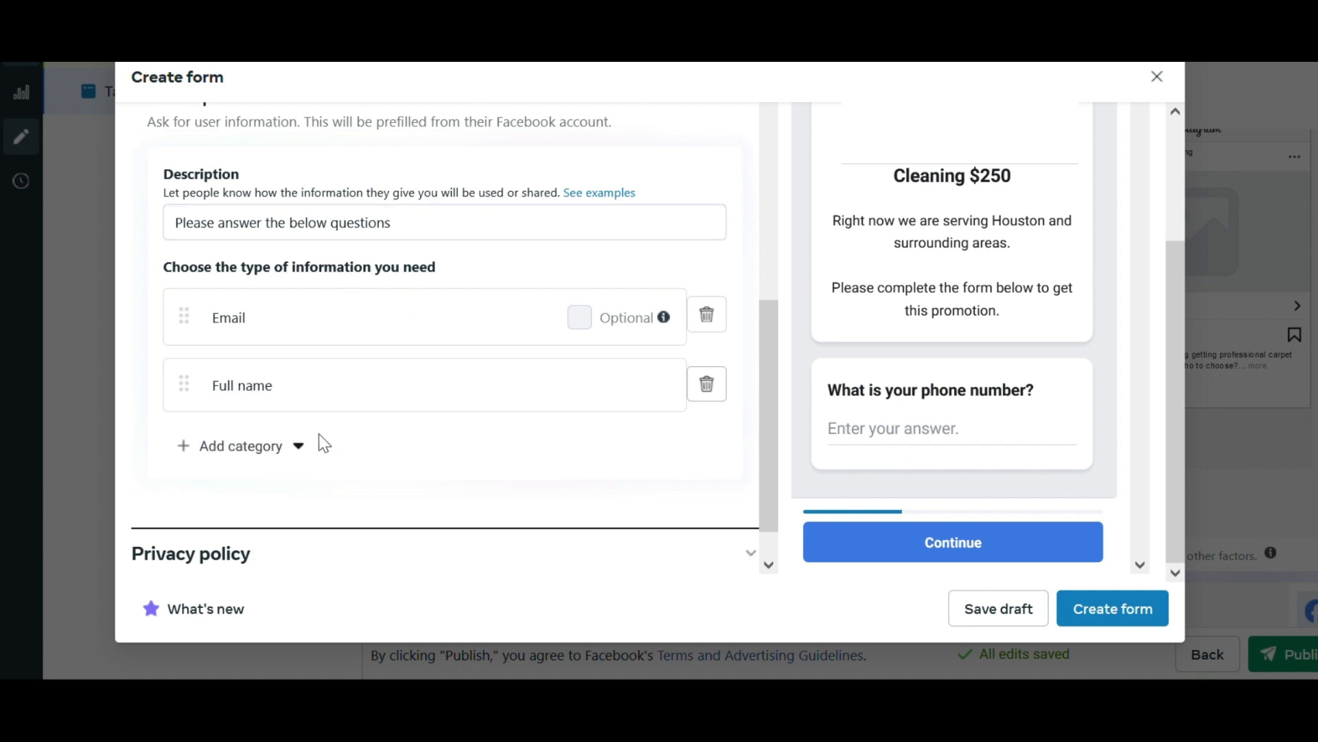
pyautogui.click(302, 453)
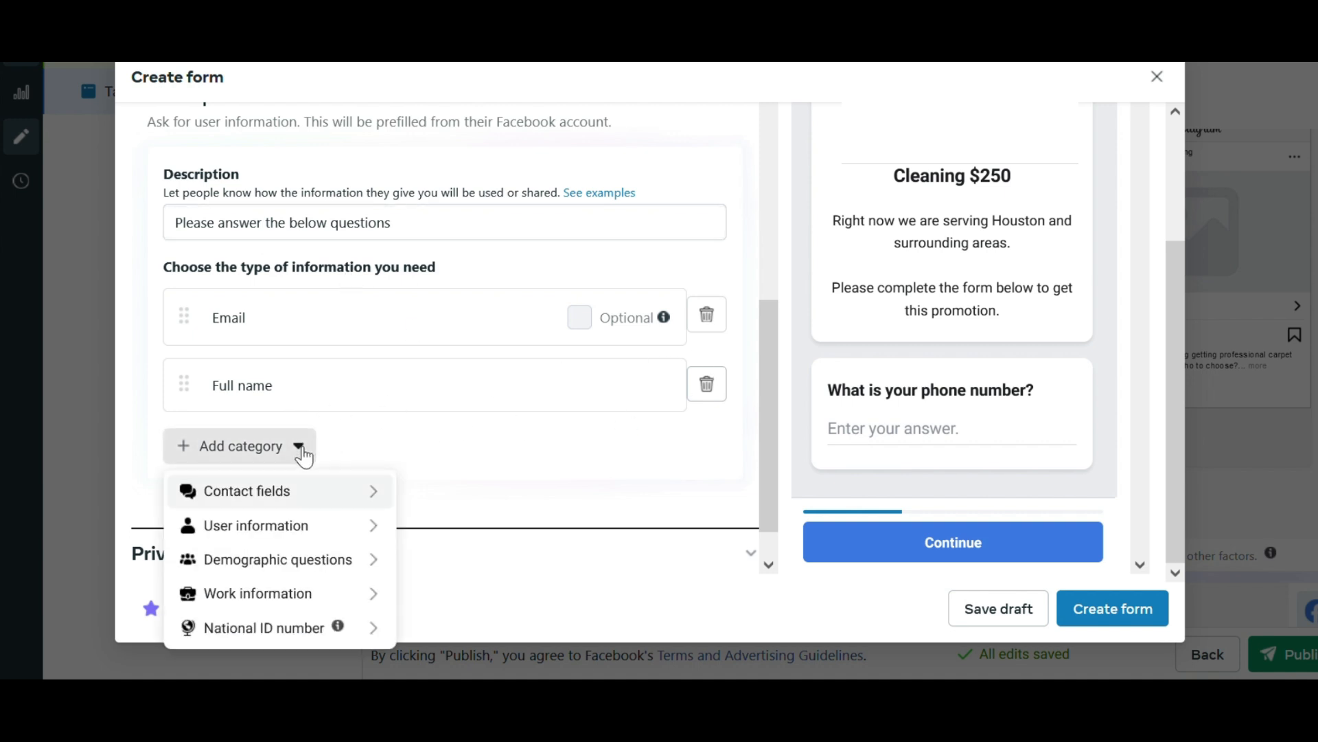
pyautogui.moveTo(317, 501)
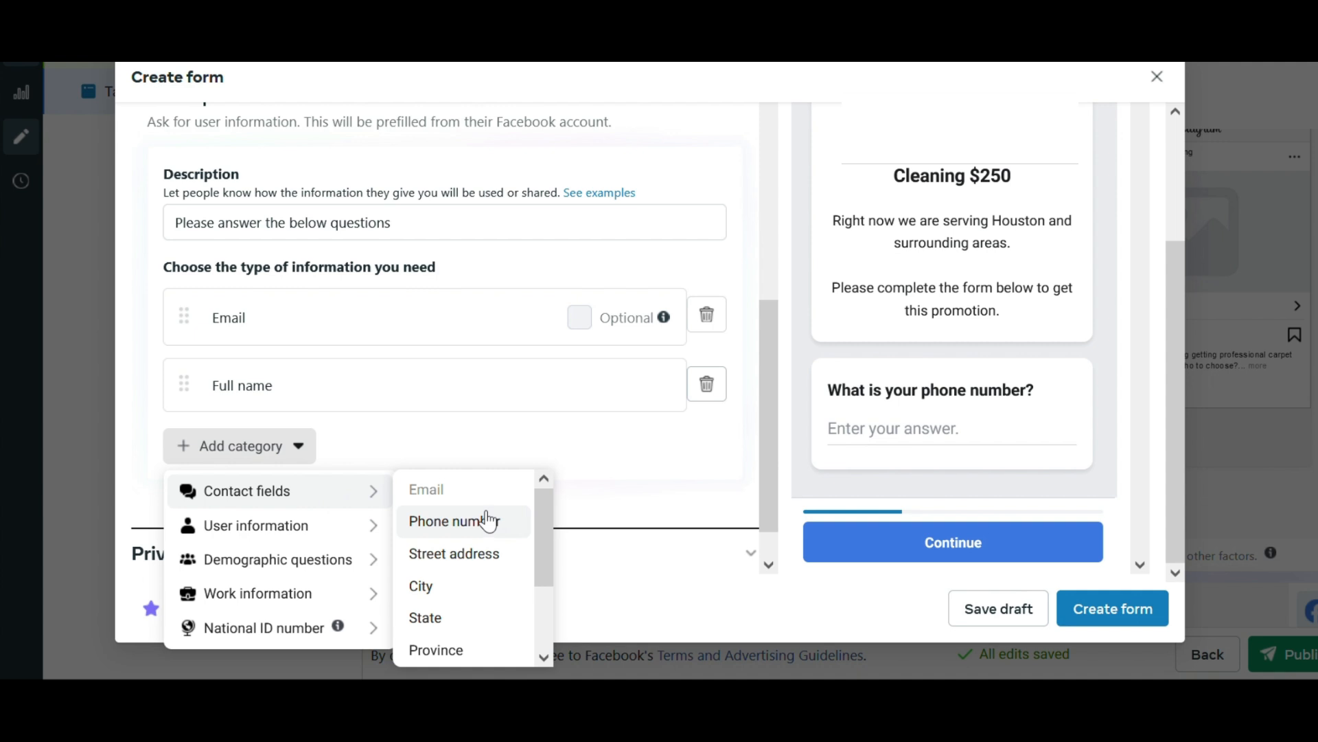
pyautogui.click(487, 522)
pyautogui.click(309, 521)
pyautogui.moveTo(300, 349)
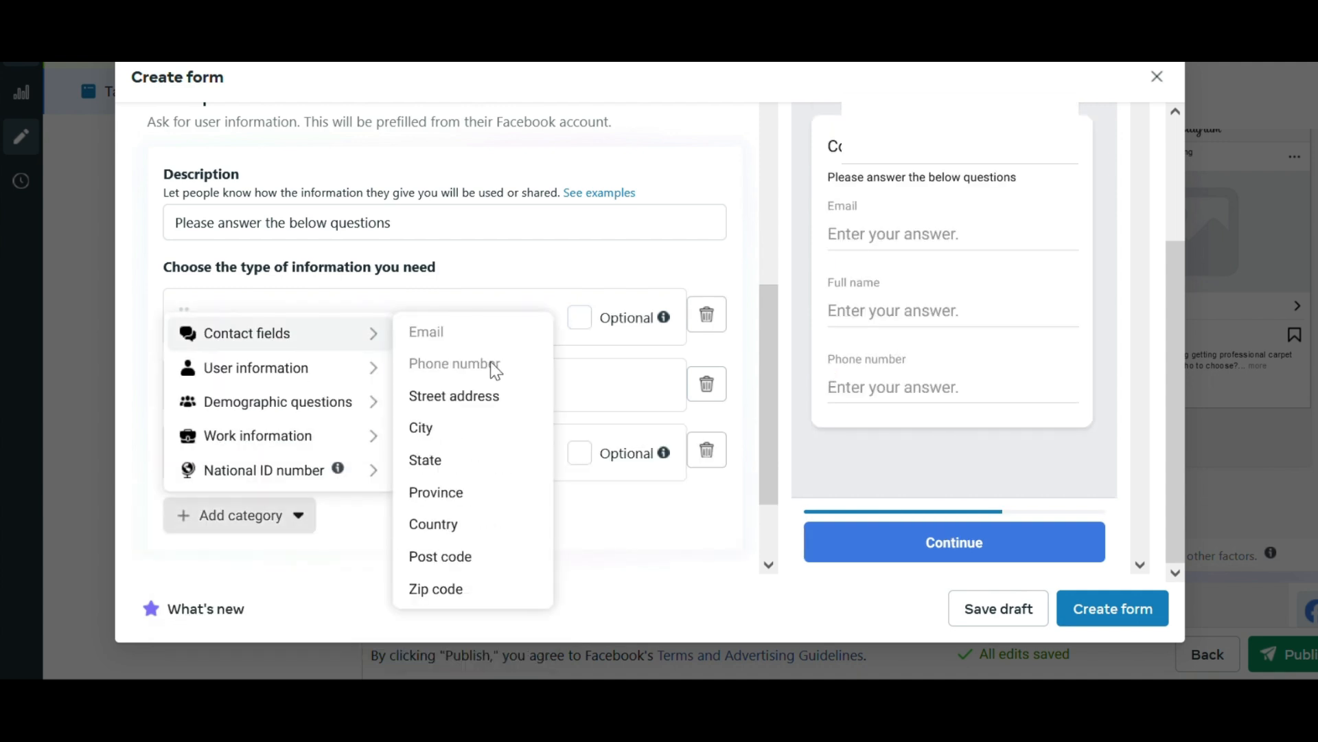
pyautogui.click(460, 433)
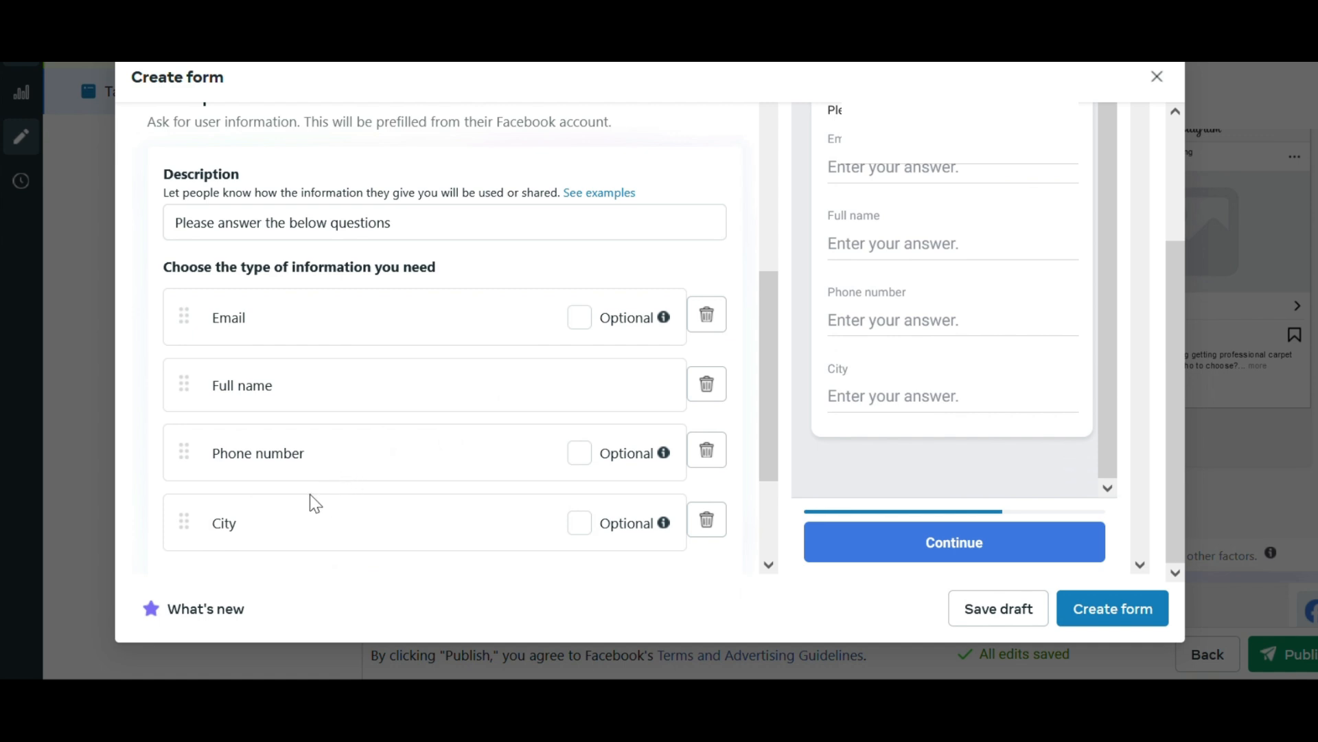
# Review the form's custom and prefill questions, and open the message for leads section.
pyautogui.scroll(1, 366, 468)
pyautogui.scroll(3, 365, 468)
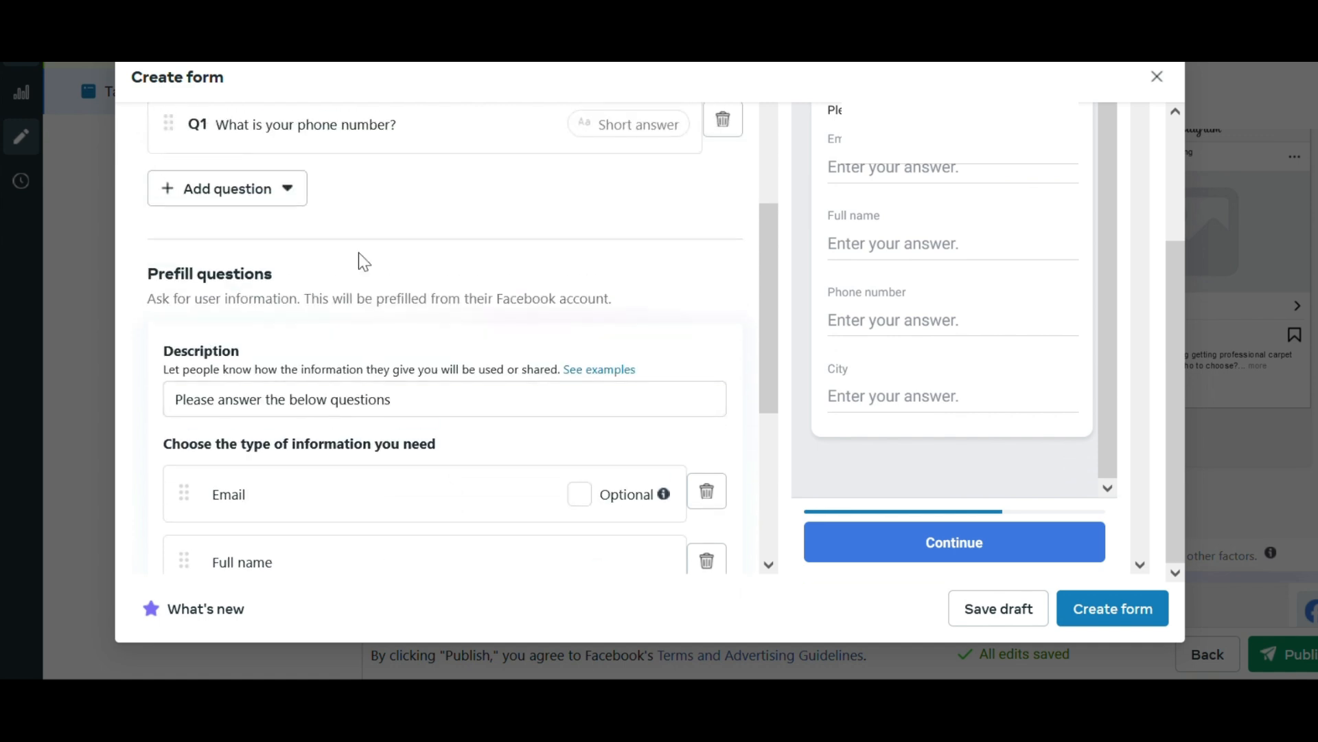
pyautogui.scroll(-3, 369, 429)
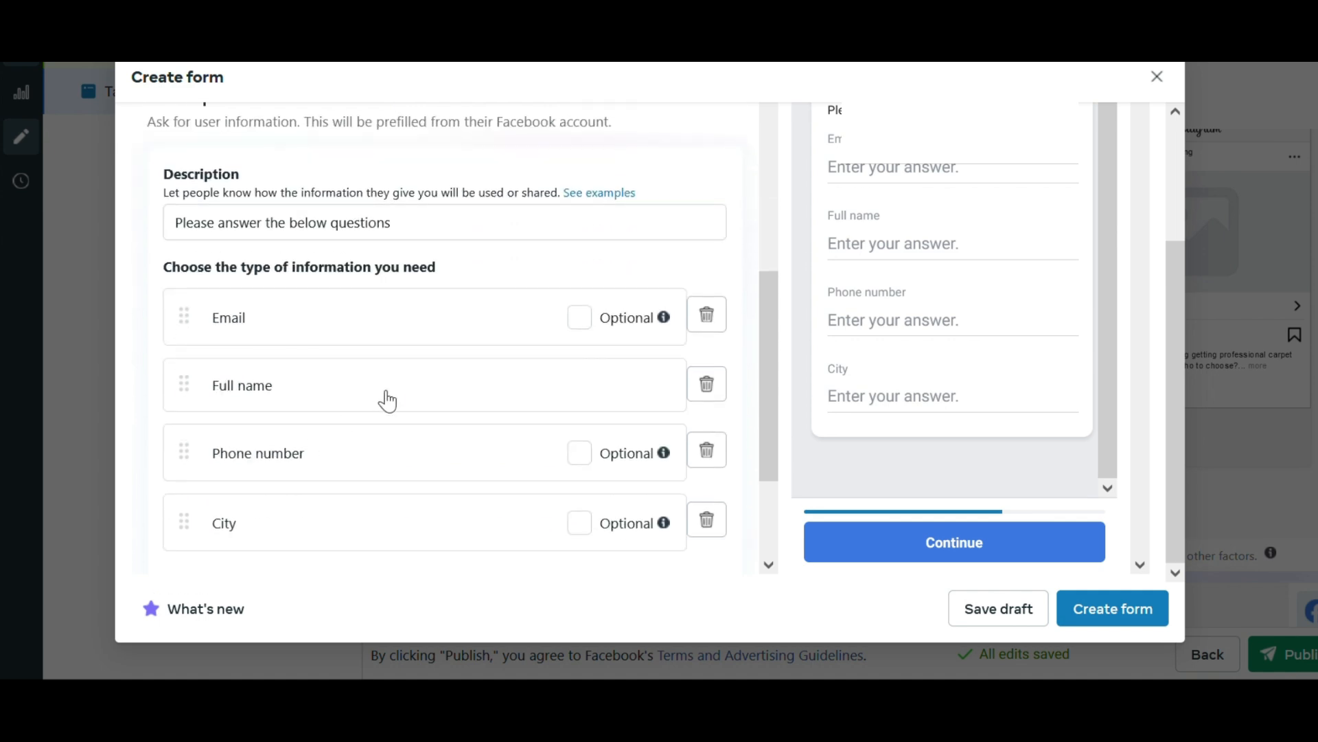
pyautogui.scroll(-3, 382, 398)
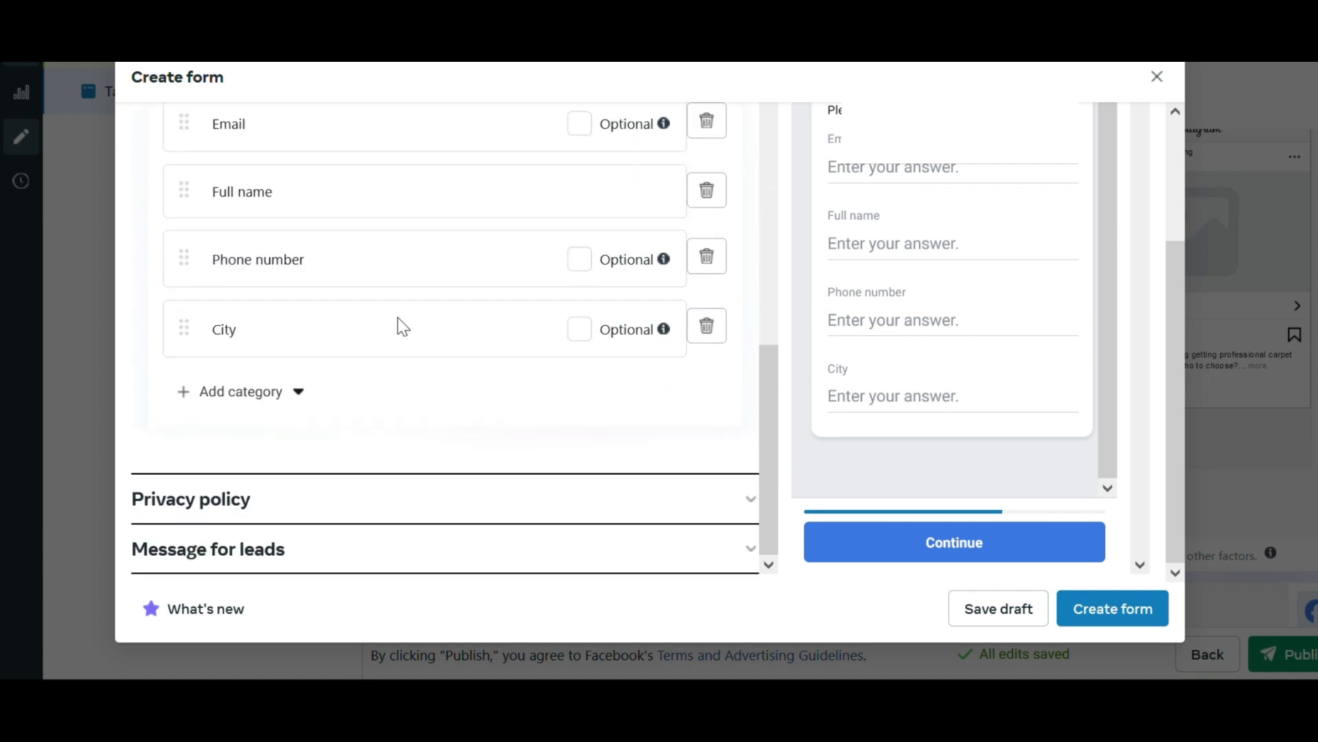
pyautogui.click(412, 562)
pyautogui.scroll(5, 349, 443)
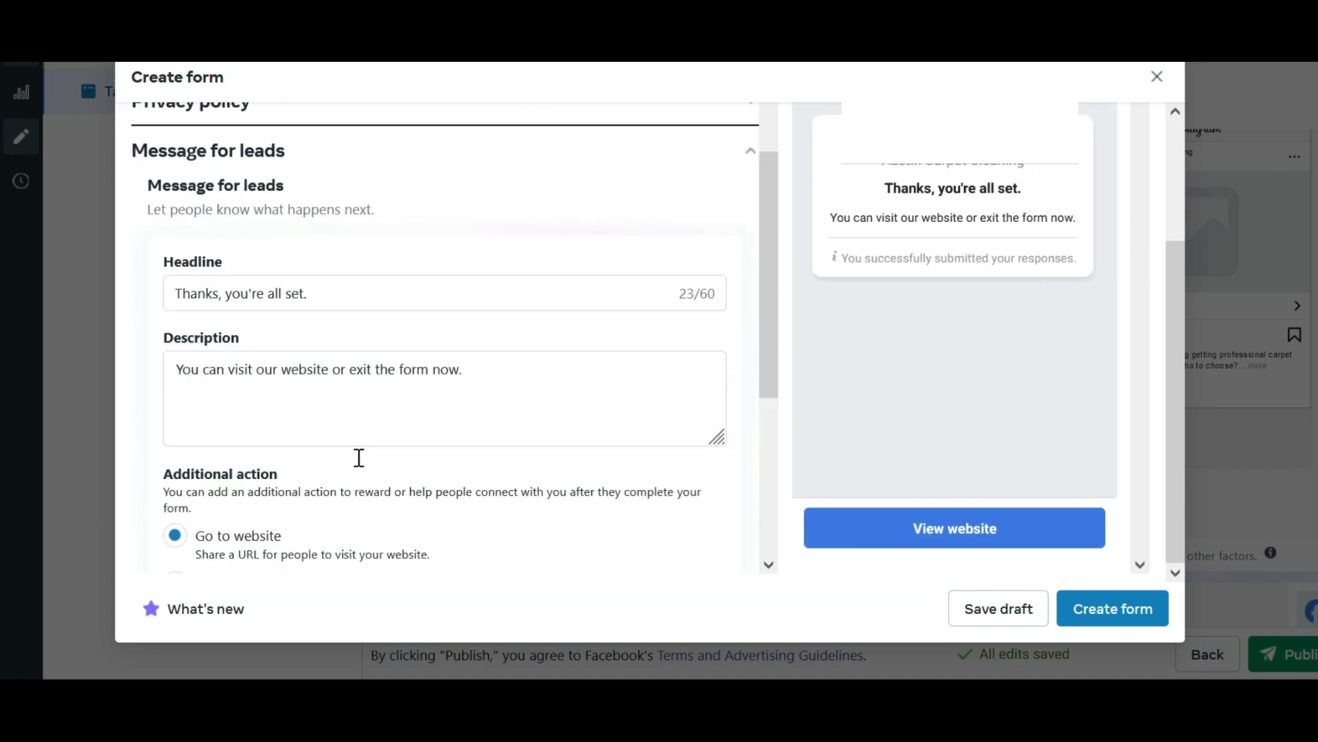